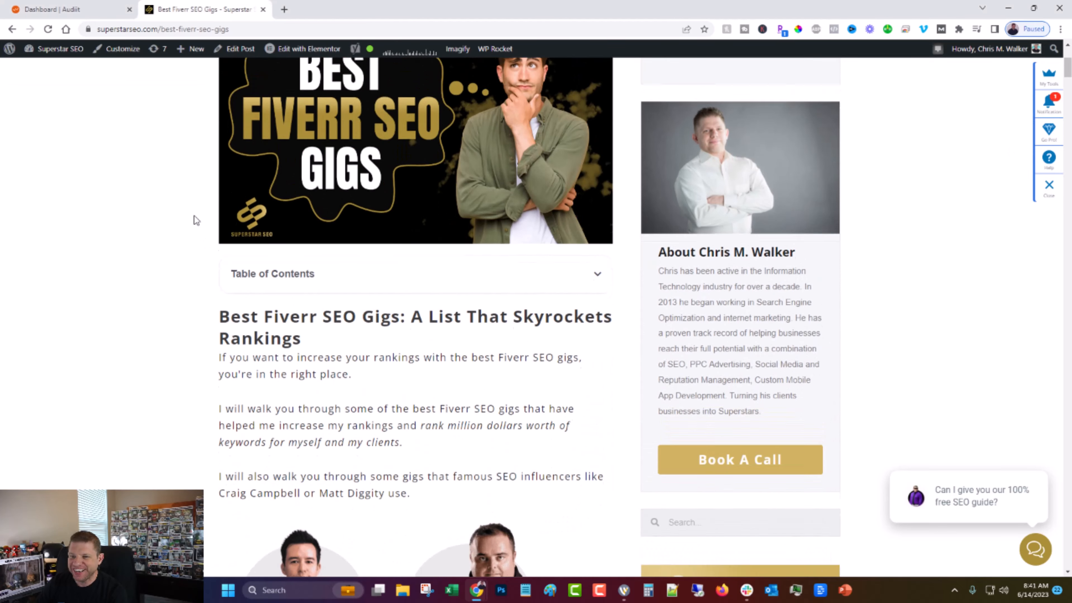
- Skim the Best Fiverr SEO Gigs article on superstarseo.com and return to its beginning
scroll(190, 228, "down", 20)
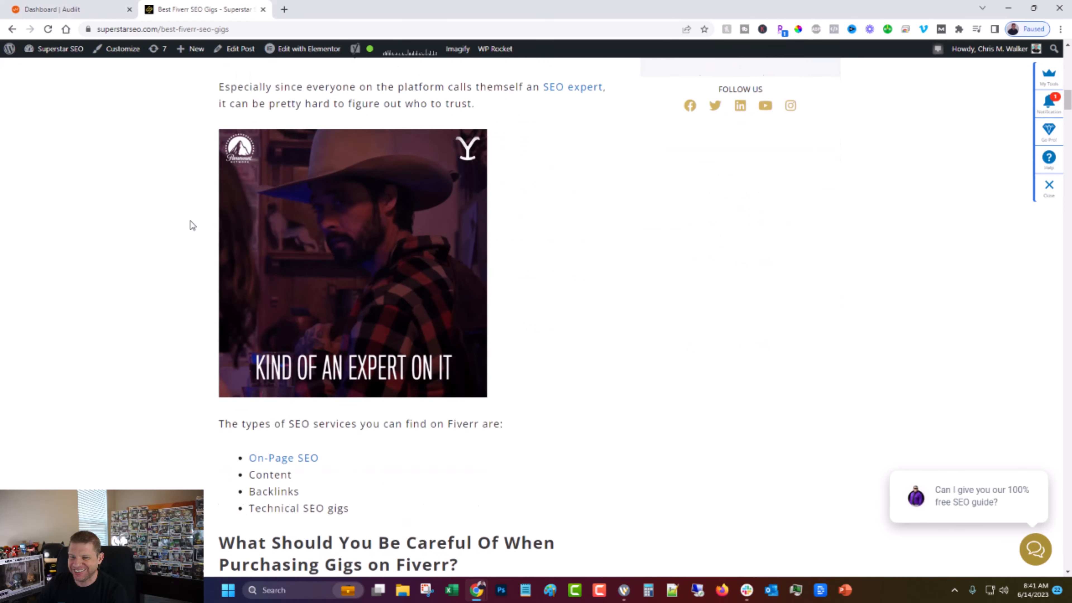
scroll(186, 233, "up", 20)
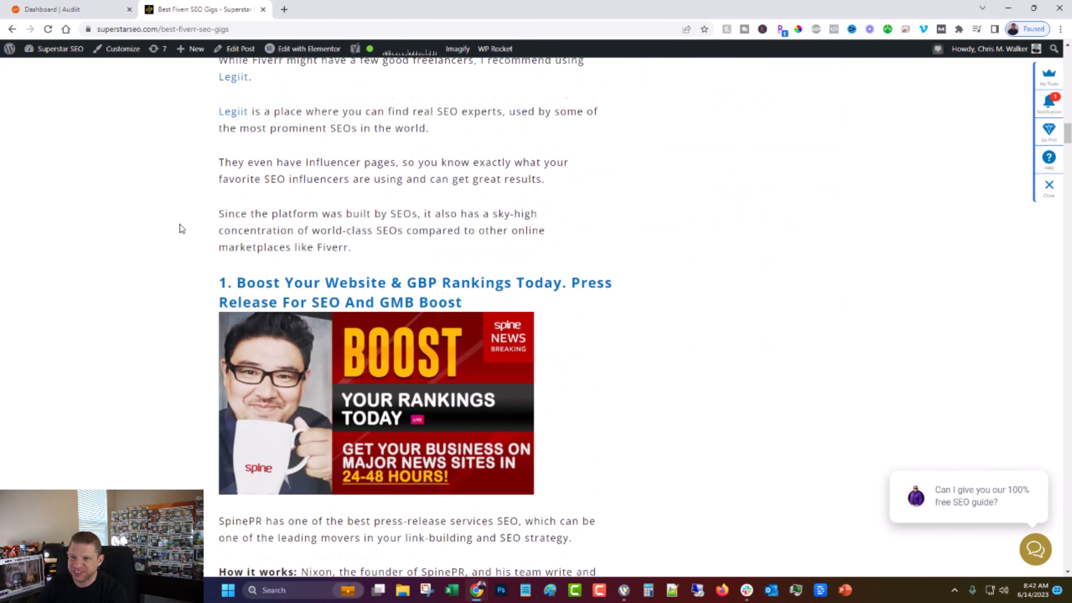
scroll(177, 234, "up", 2)
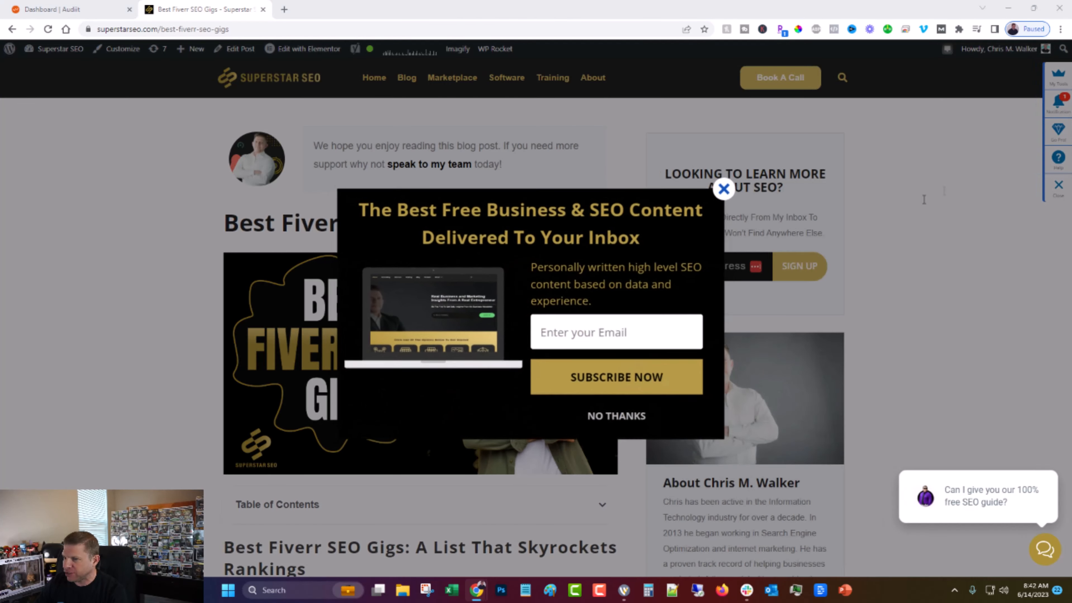
- Switch to the incognito Google results for "Best Fiverr SEO Gigs", check where the Superstar SEO article ranks among competitors, and close them
left_click_drag(924, 198, 661, 157)
double_click(661, 161)
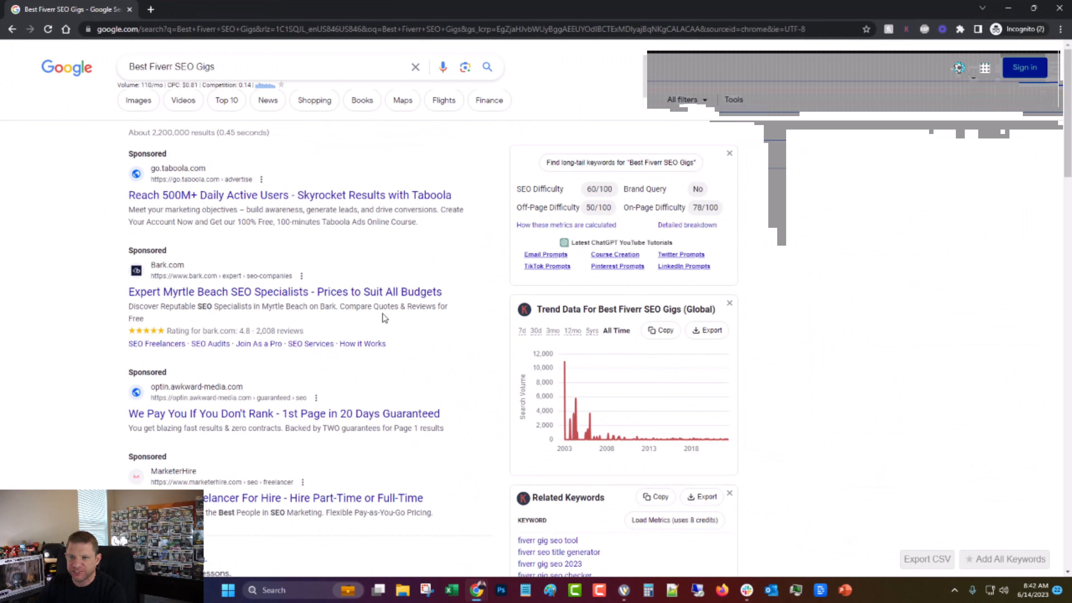
scroll(388, 310, "down", 3)
scroll(395, 307, "down", 13)
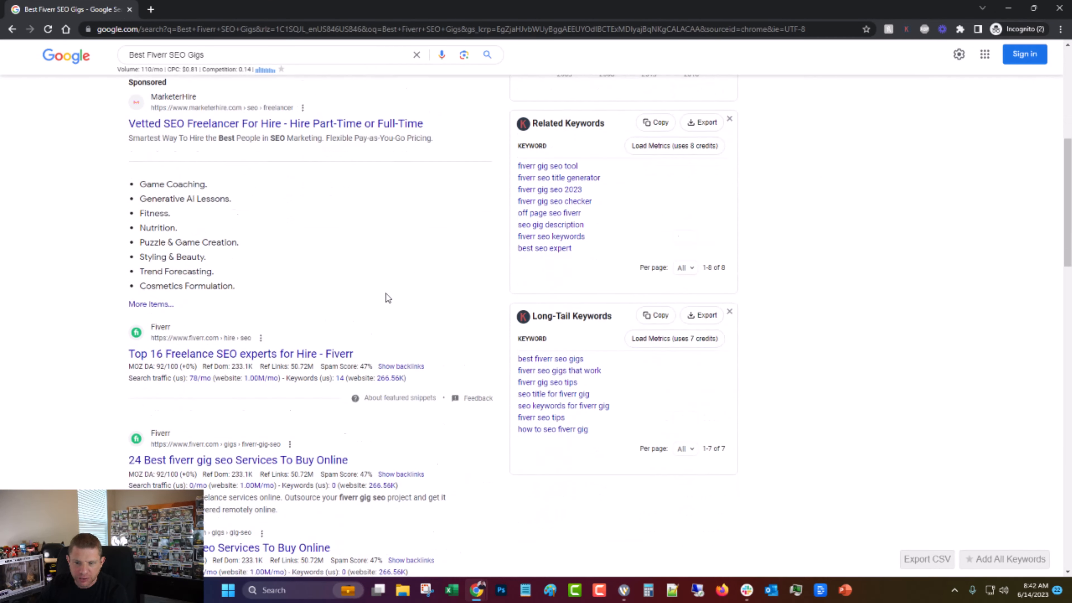
scroll(415, 304, "down", 3)
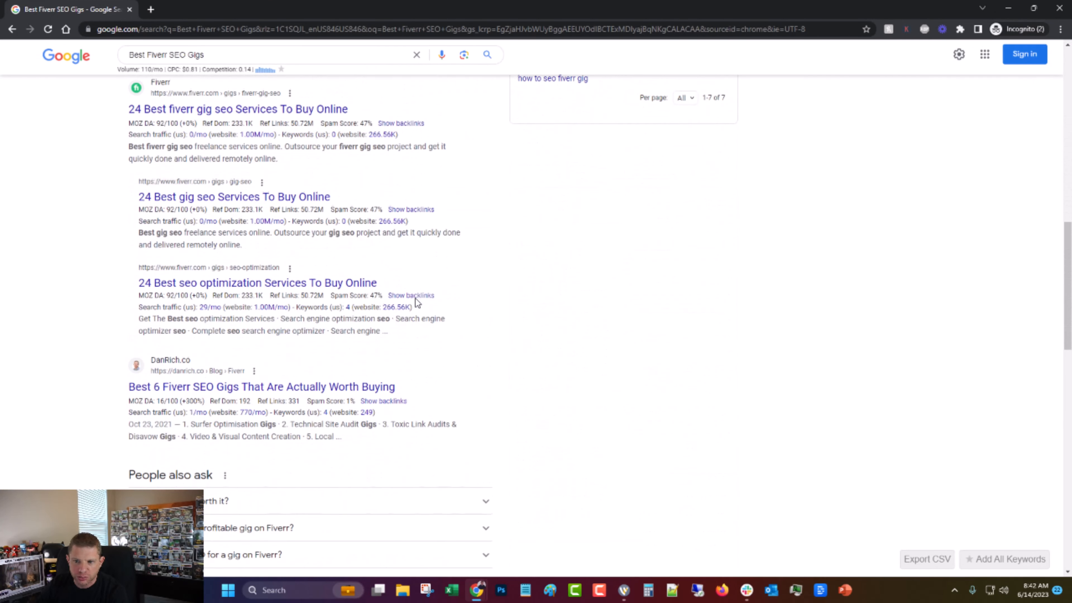
scroll(295, 178, "down", 4)
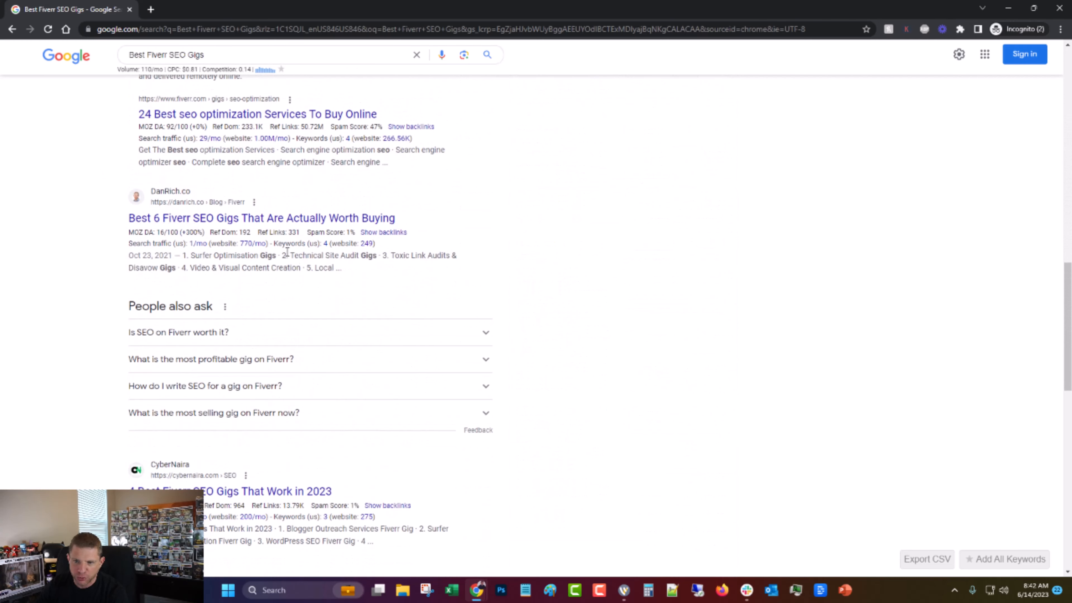
scroll(253, 234, "down", 7)
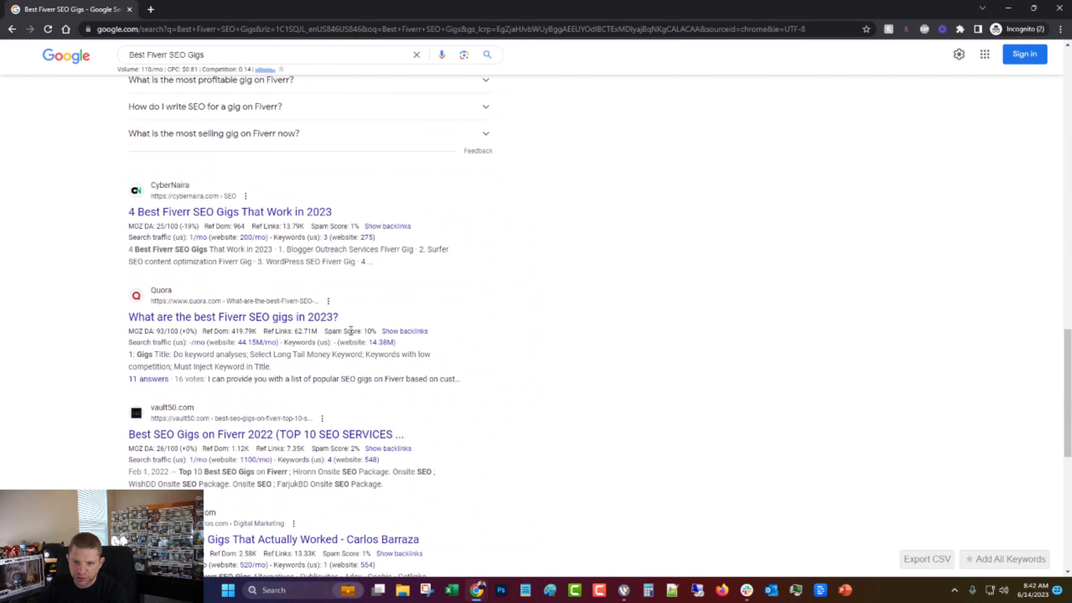
scroll(357, 415, "down", 4)
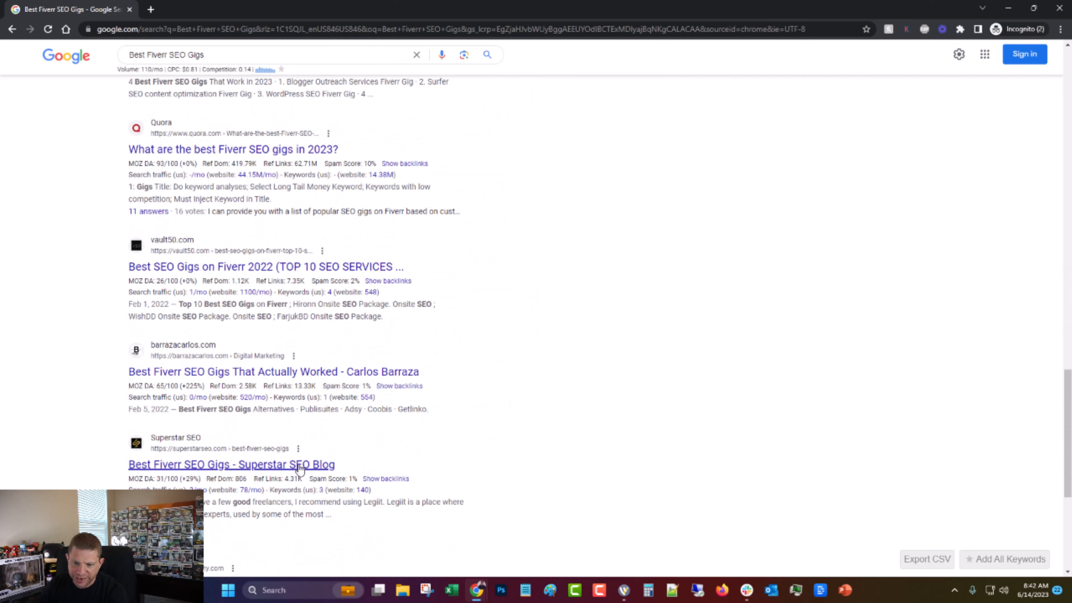
scroll(424, 406, "up", 9)
scroll(424, 401, "up", 6)
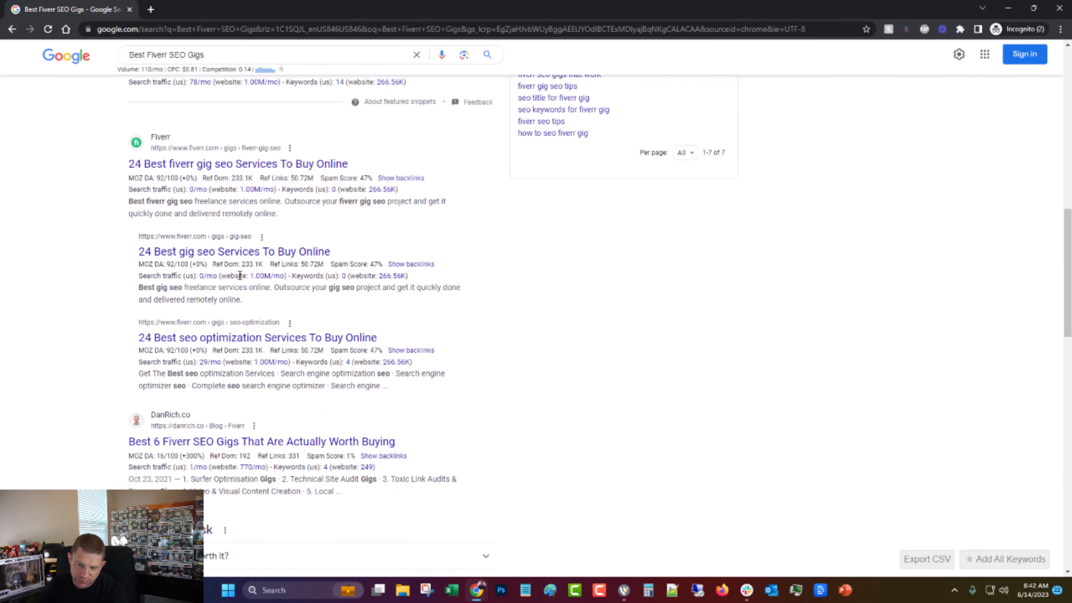
mouse_move(248, 273)
scroll(539, 340, "up", 3)
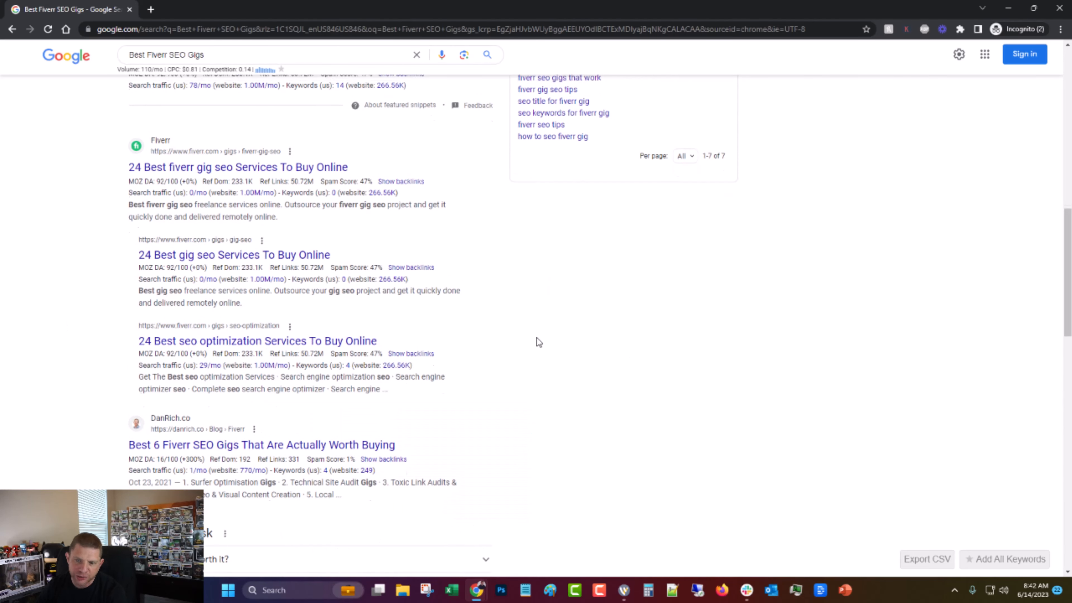
scroll(363, 363, "up", 8)
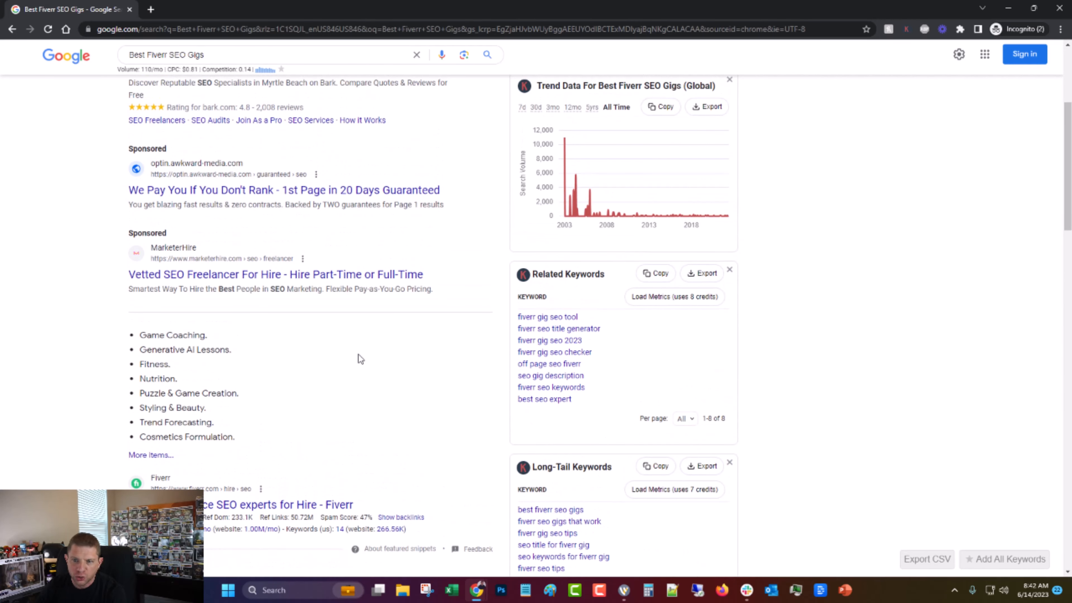
scroll(359, 359, "up", 6)
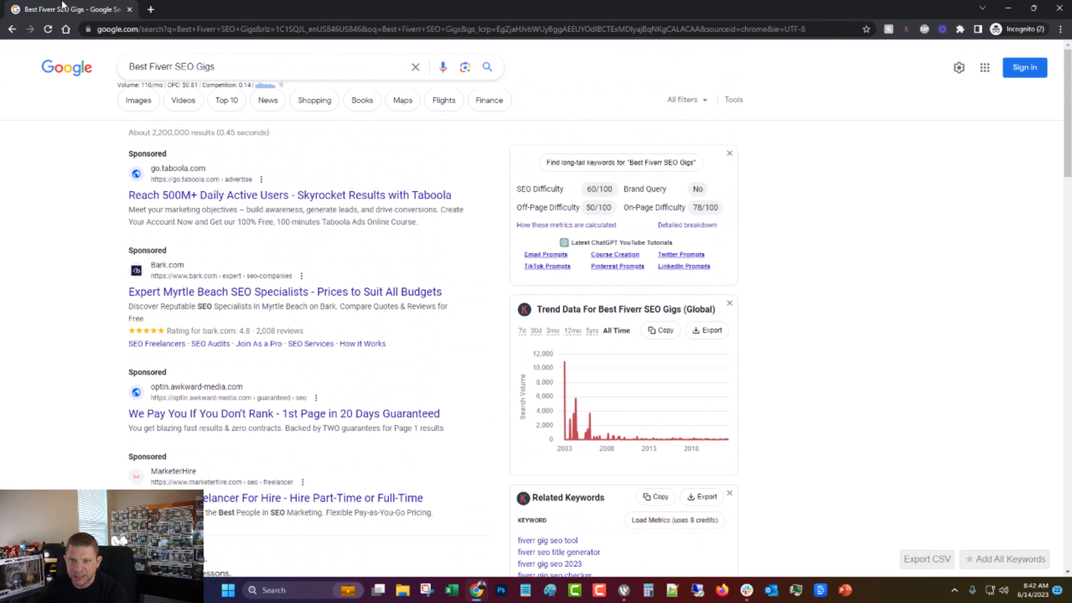
left_click(129, 9)
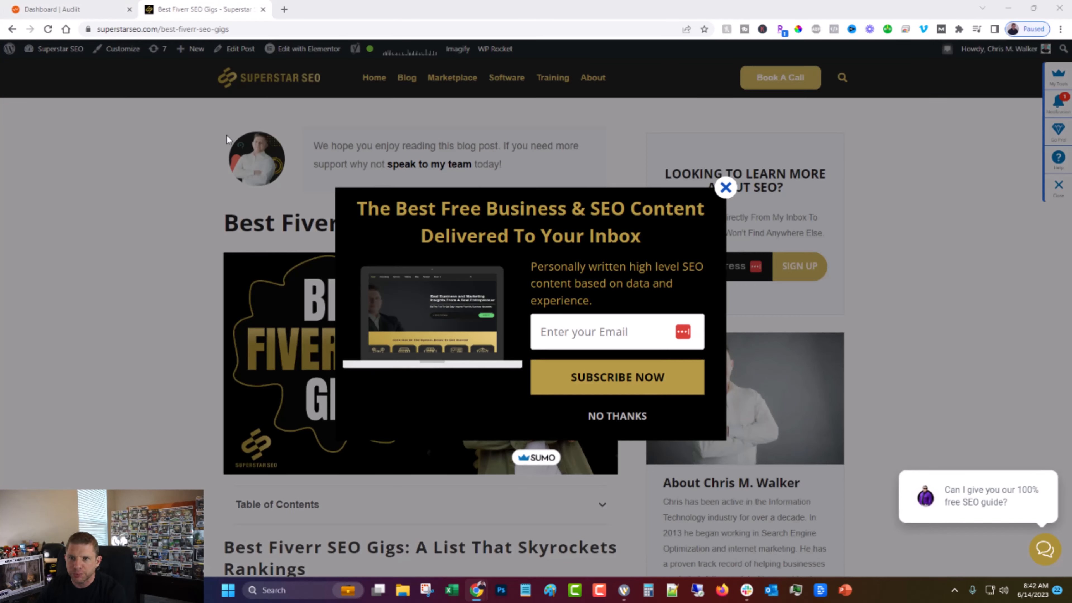
- Dismiss the newsletter pop-up and copy the article's URL into the comparison URL field of the Audiit dashboard
left_click(725, 187)
left_click(171, 29)
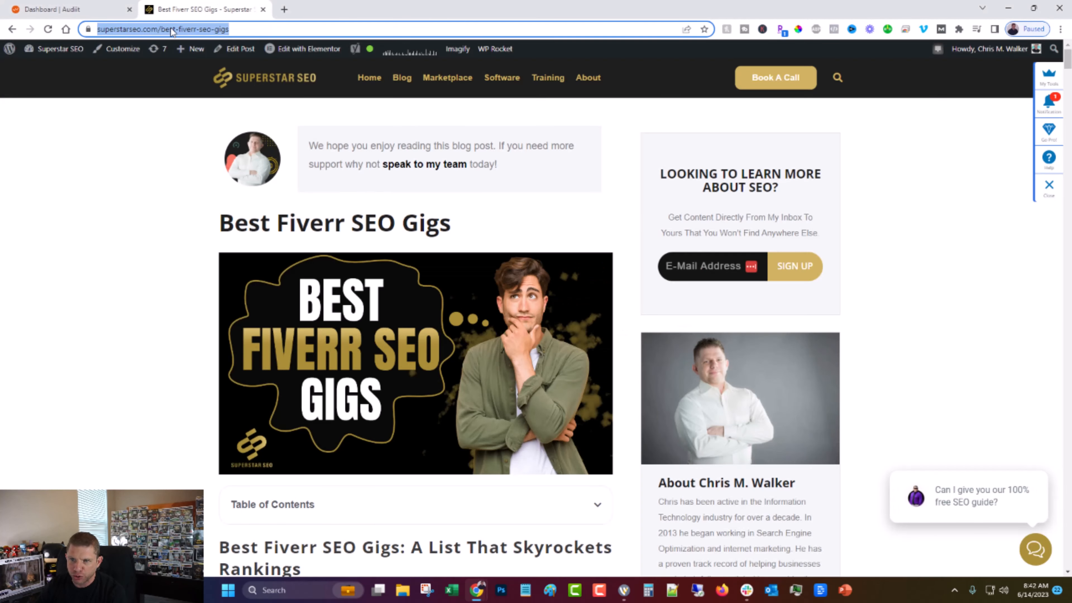
right_click(171, 29)
left_click(198, 91)
left_click(52, 9)
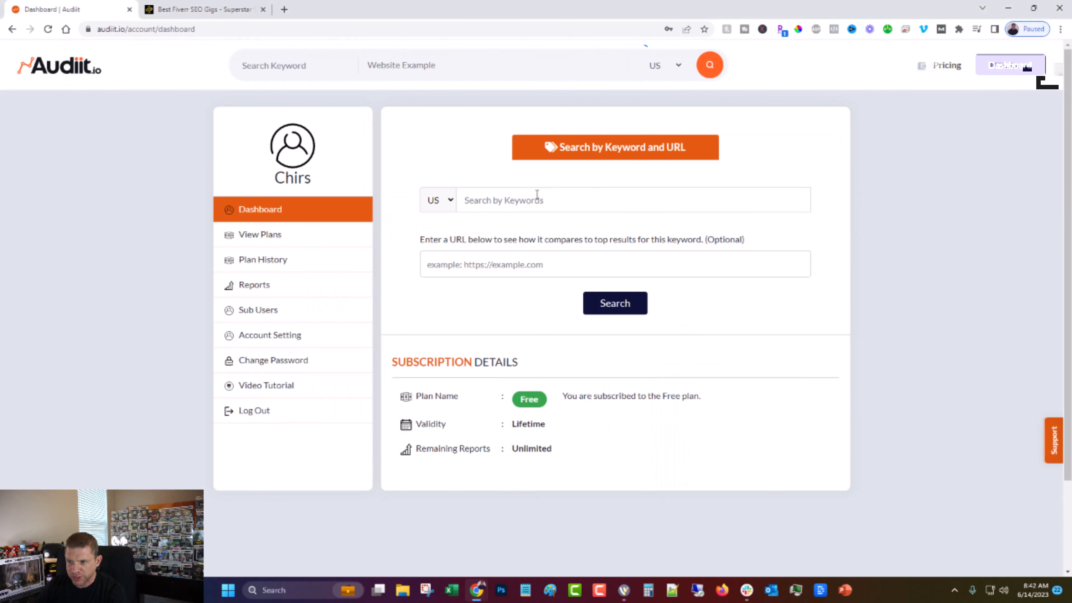
right_click(475, 270)
left_click(509, 357)
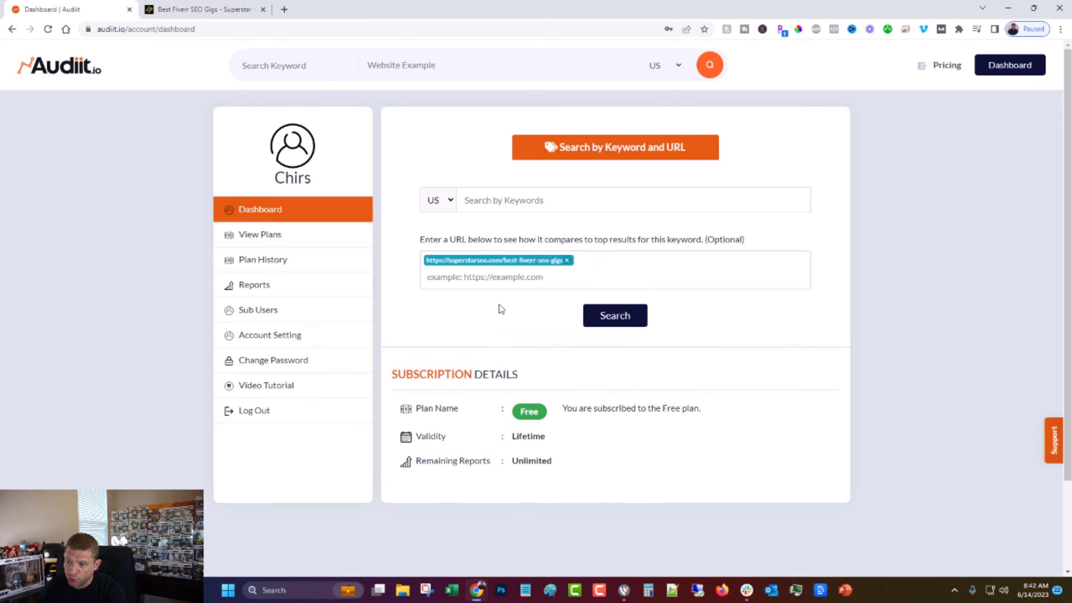
- Copy the article title "Best Fiverr SEO Gigs" into Audiit's keyword field and run the US search
left_click(202, 9)
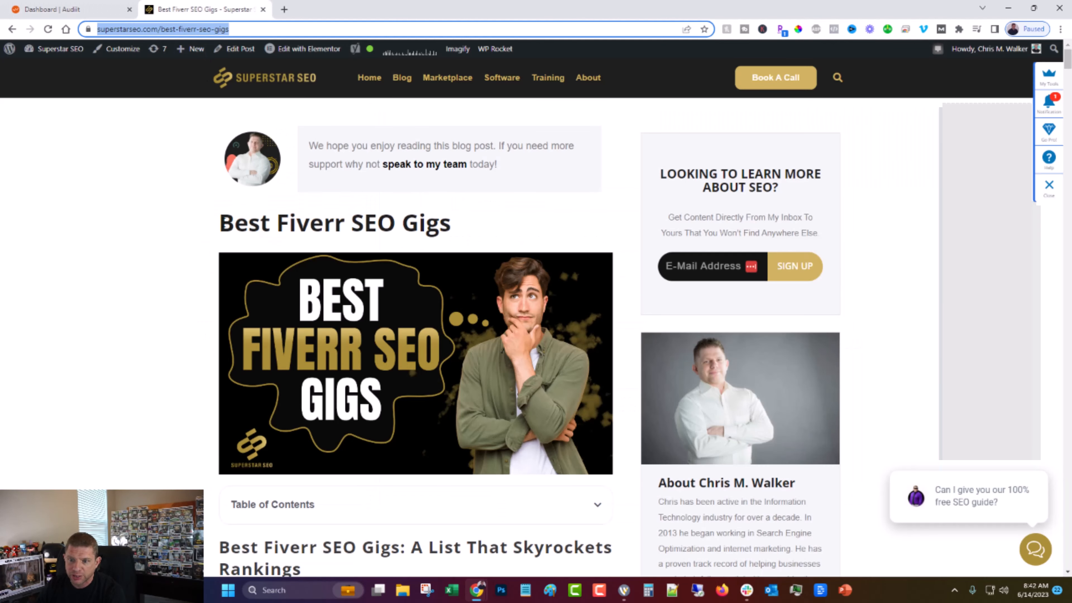
left_click_drag(217, 224, 472, 232)
right_click(401, 224)
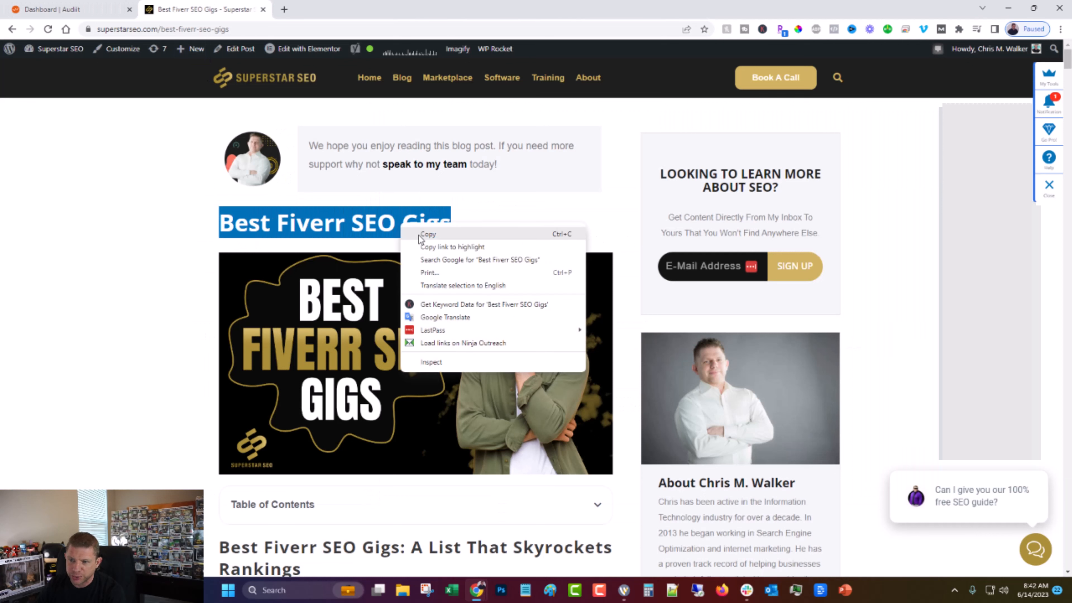
left_click(427, 235)
key("ctrl+shift+Tab")
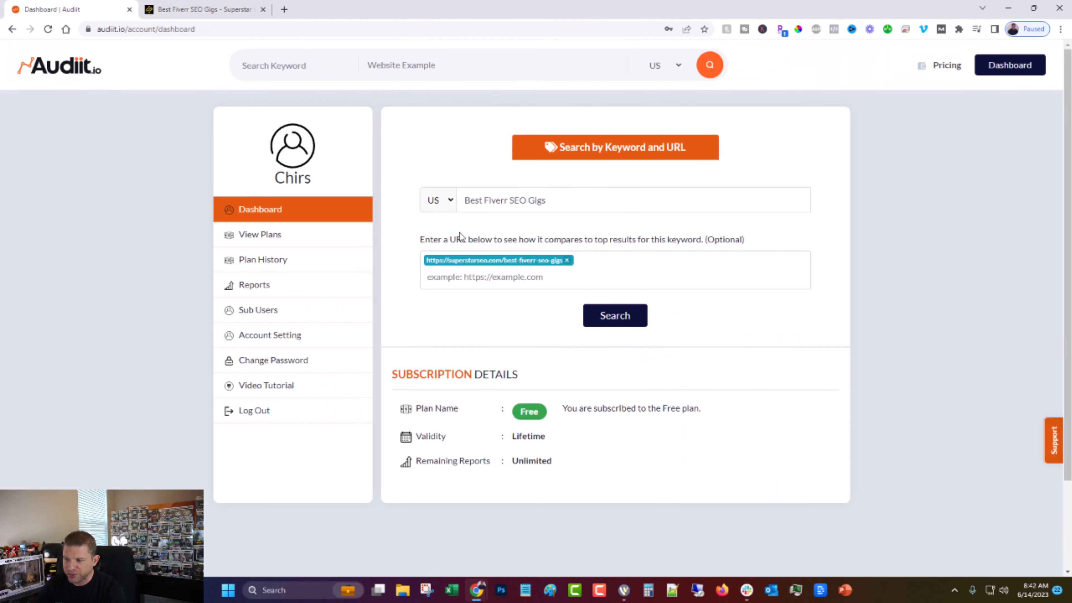
left_click(617, 322)
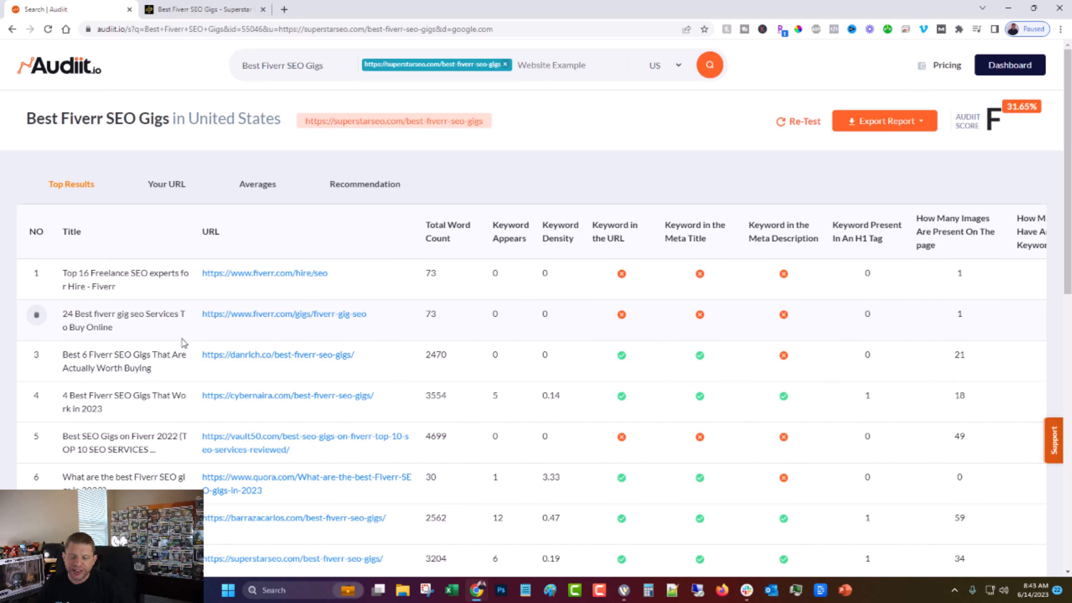
- Review the top results and remove the Quora page "What are the best Fiverr SEO gigs in 2023?" from the list
scroll(182, 338, "down", 1)
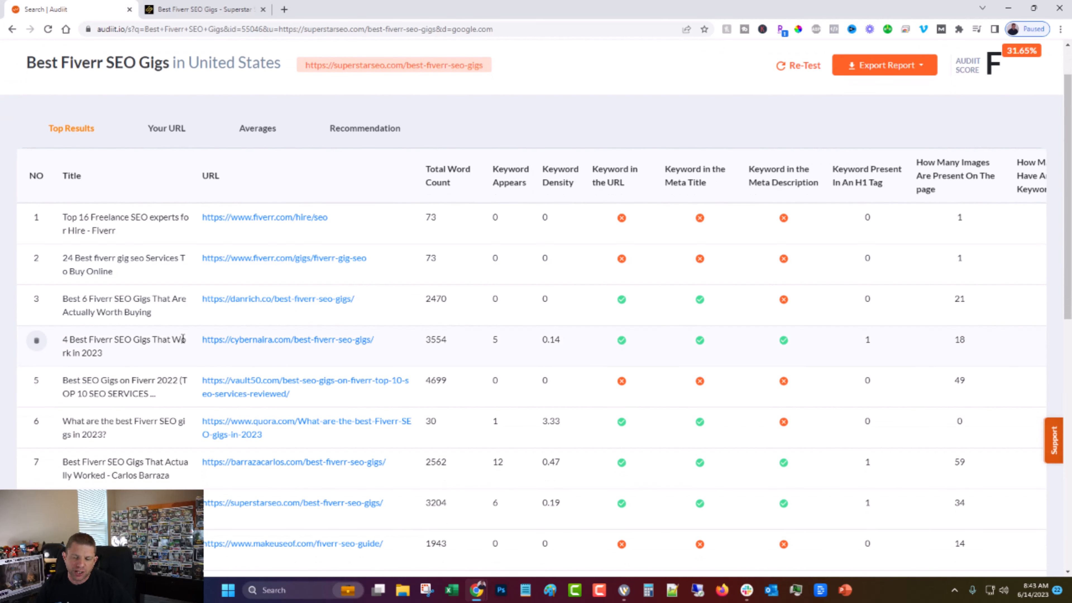
scroll(183, 338, "down", 2)
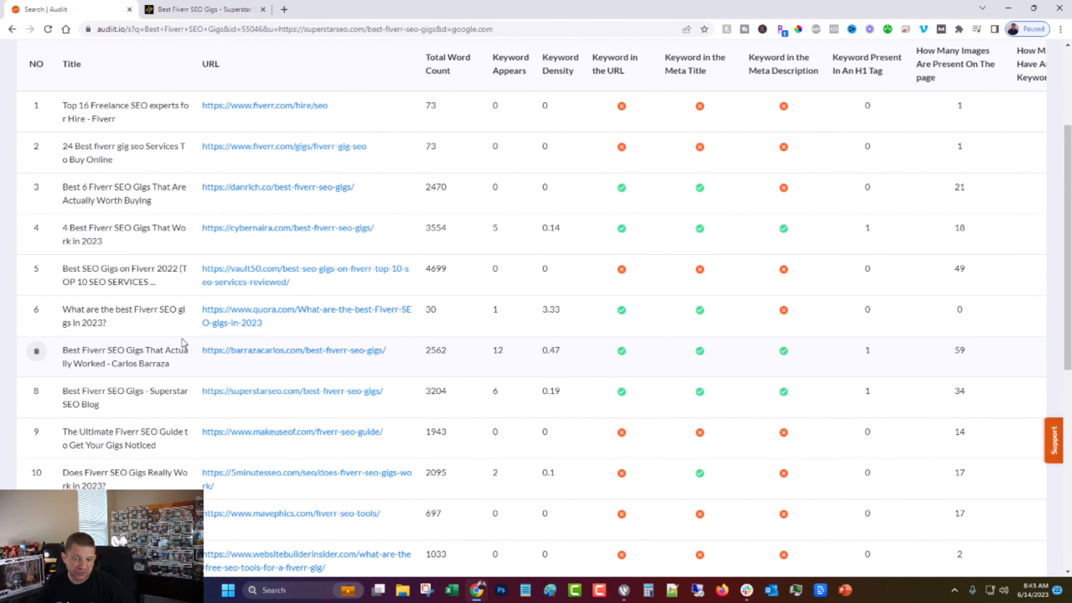
scroll(183, 341, "down", 2)
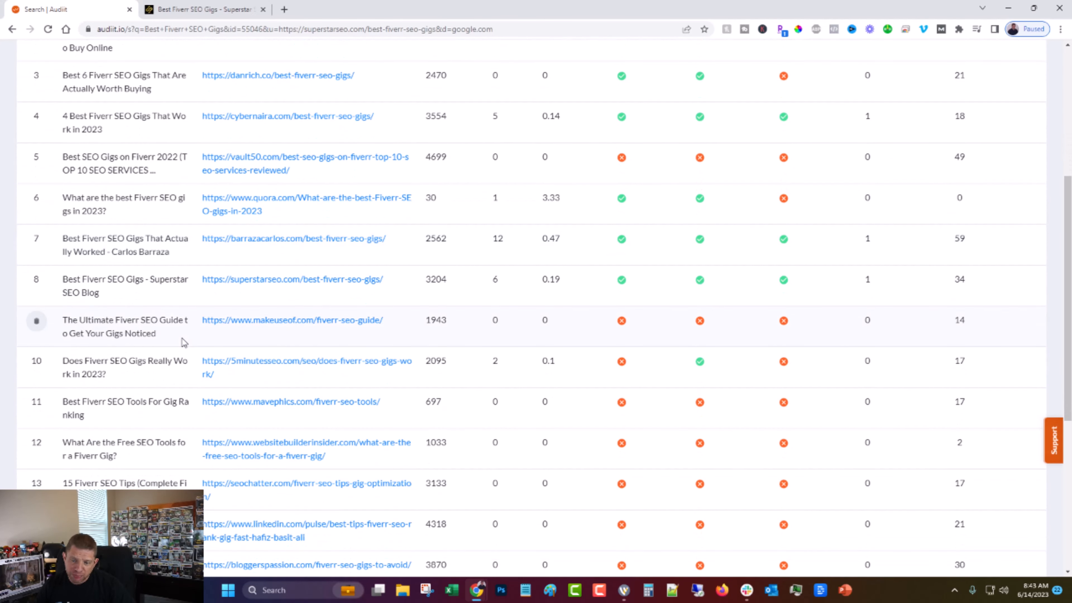
scroll(183, 341, "down", 1)
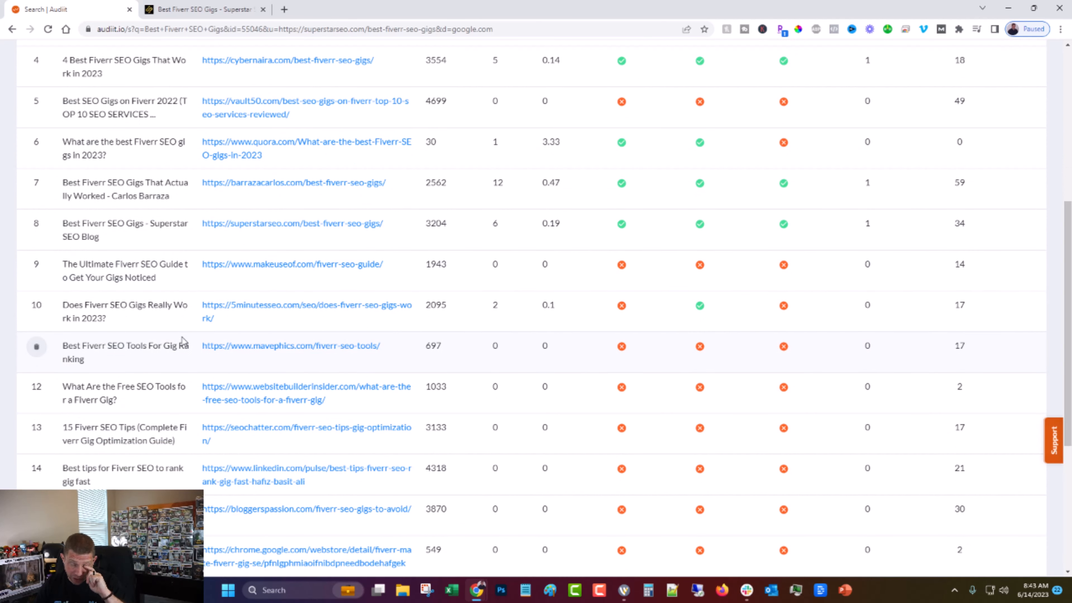
scroll(183, 340, "down", 1)
scroll(183, 340, "down", 3)
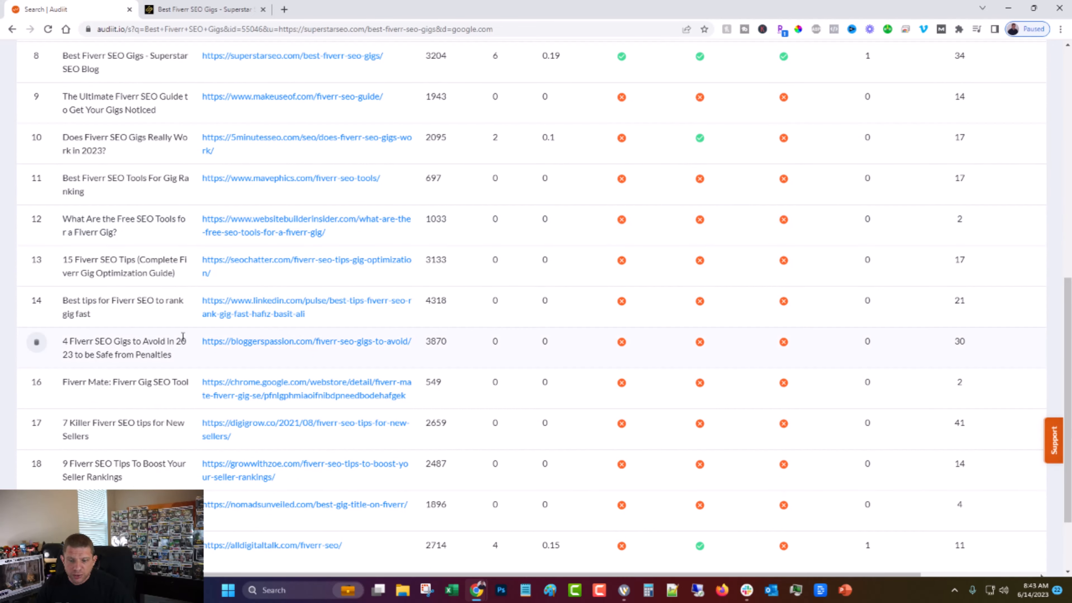
scroll(183, 339, "down", 2)
scroll(129, 351, "up", 10)
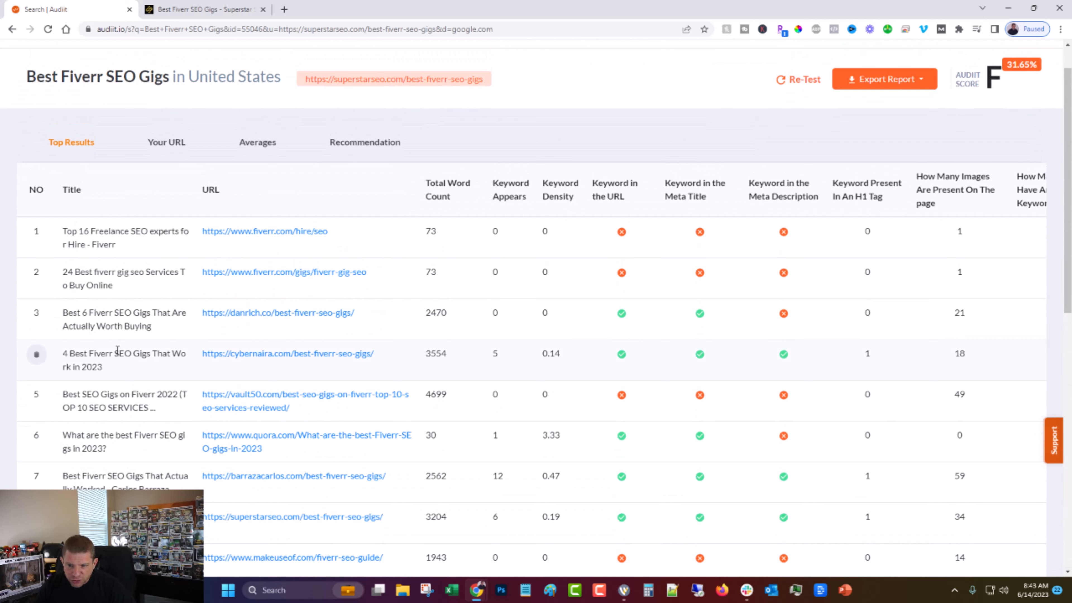
left_click(39, 437)
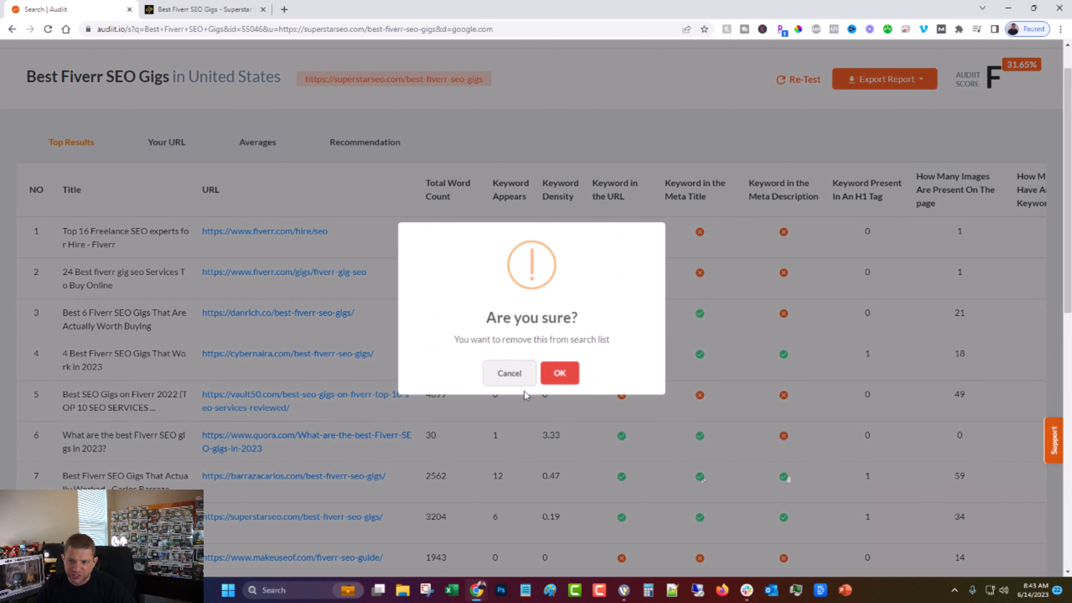
left_click(558, 374)
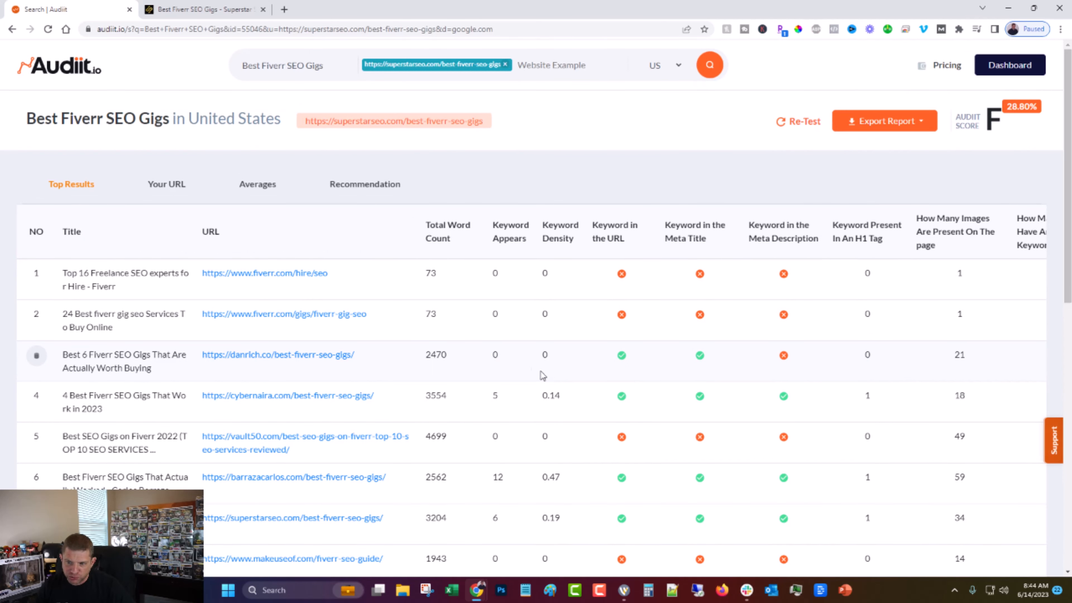
- Review the remaining top results and remove the Chrome Web Store page "Fiverr Mate: Fiverr Gig SEO Tool" from the list
scroll(378, 365, "down", 1)
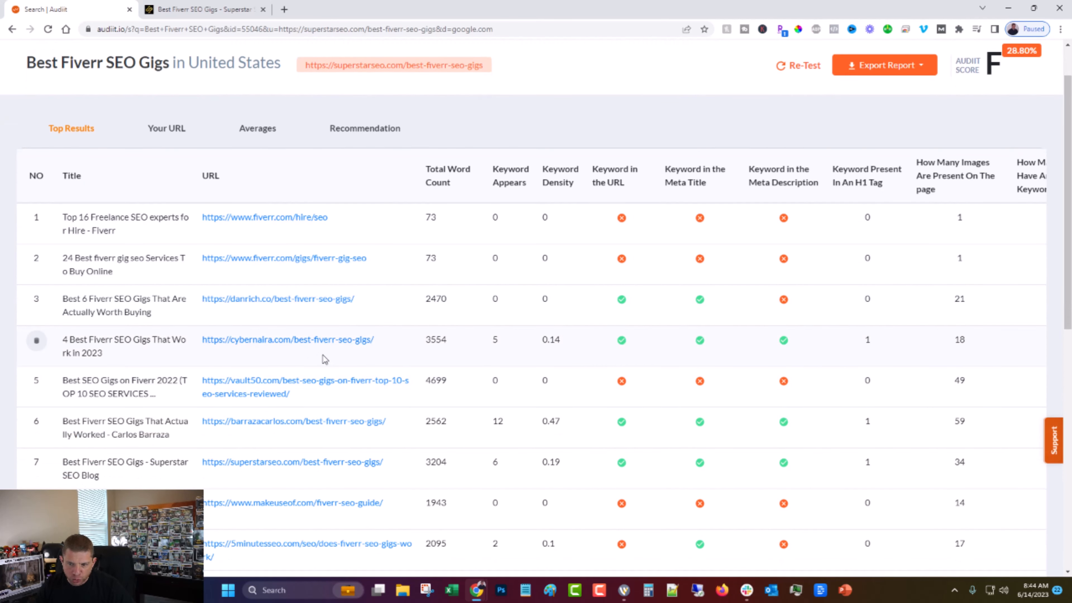
scroll(329, 384, "down", 1)
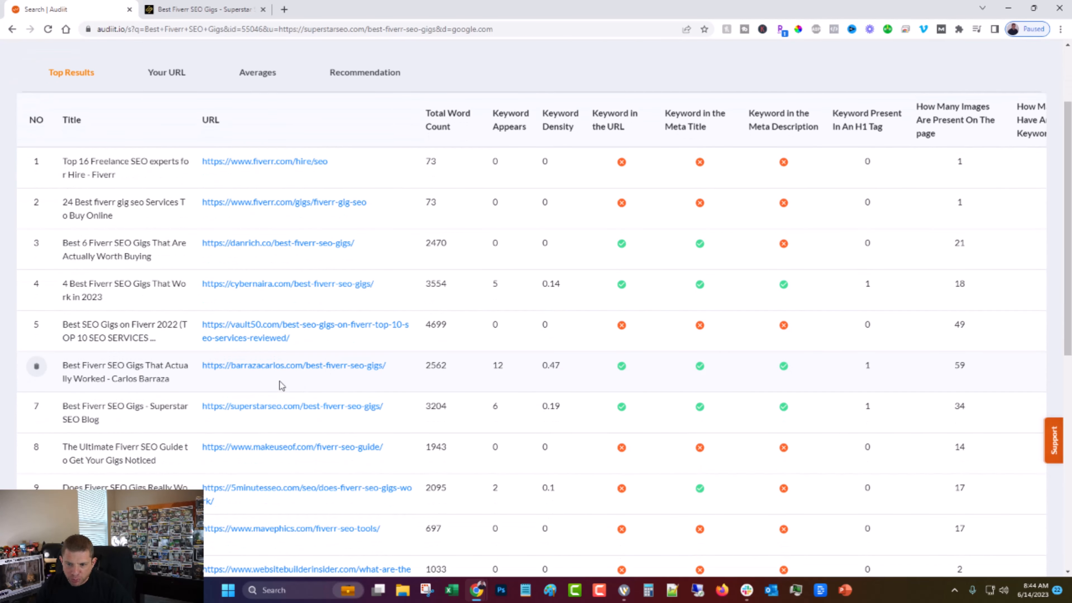
scroll(282, 386, "down", 1)
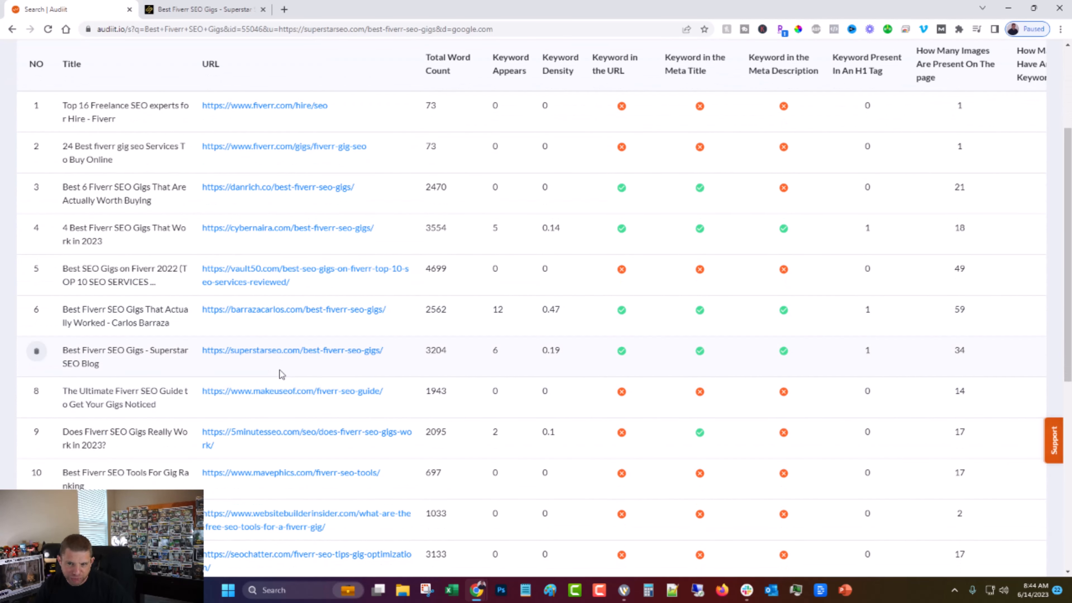
scroll(282, 373, "down", 1)
scroll(259, 351, "down", 1)
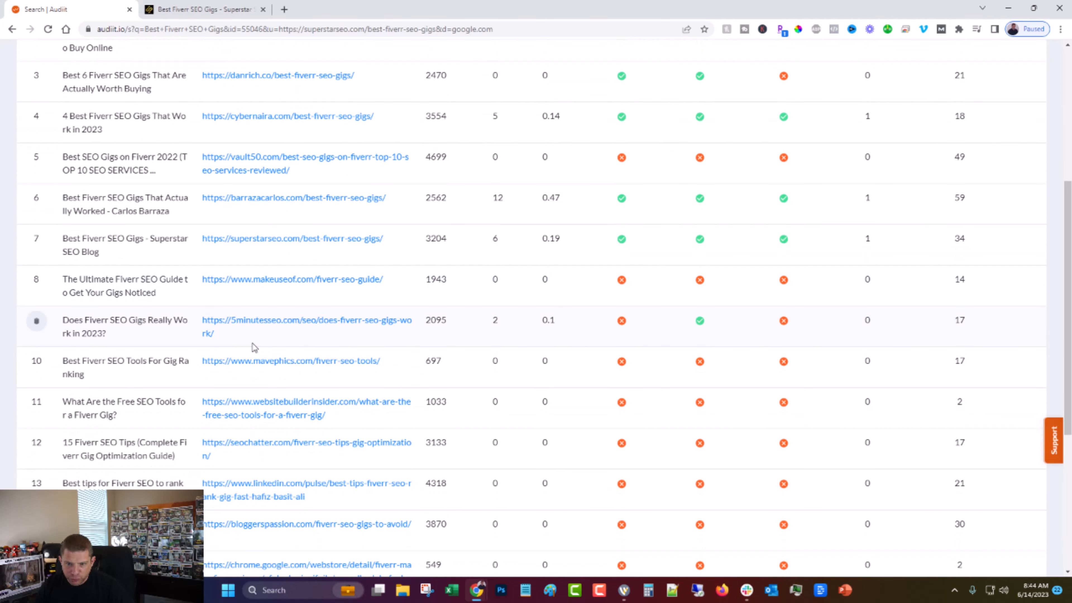
scroll(274, 379, "down", 1)
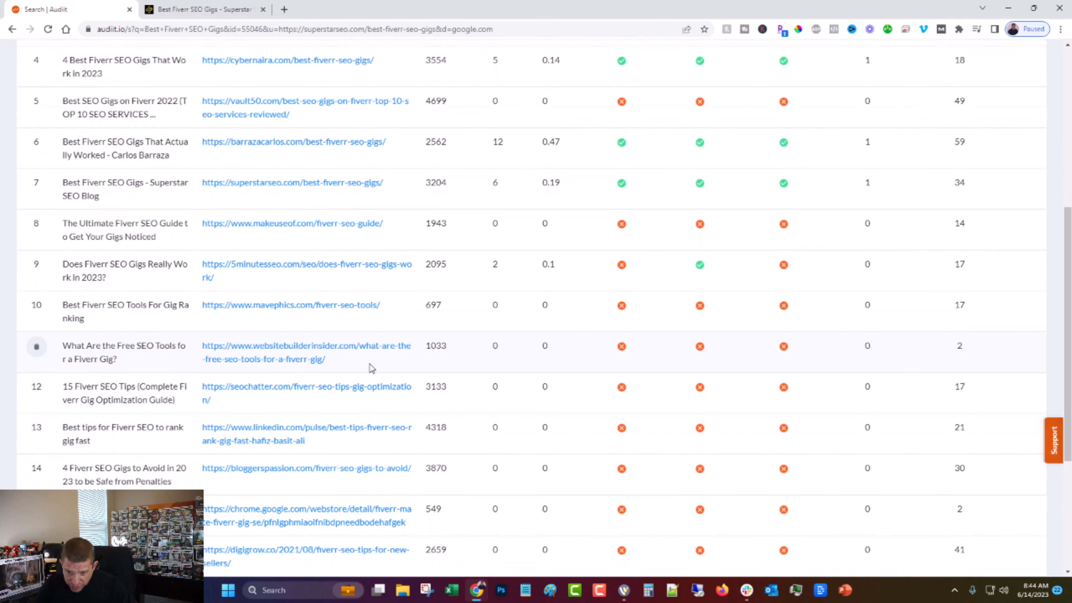
scroll(370, 369, "down", 2)
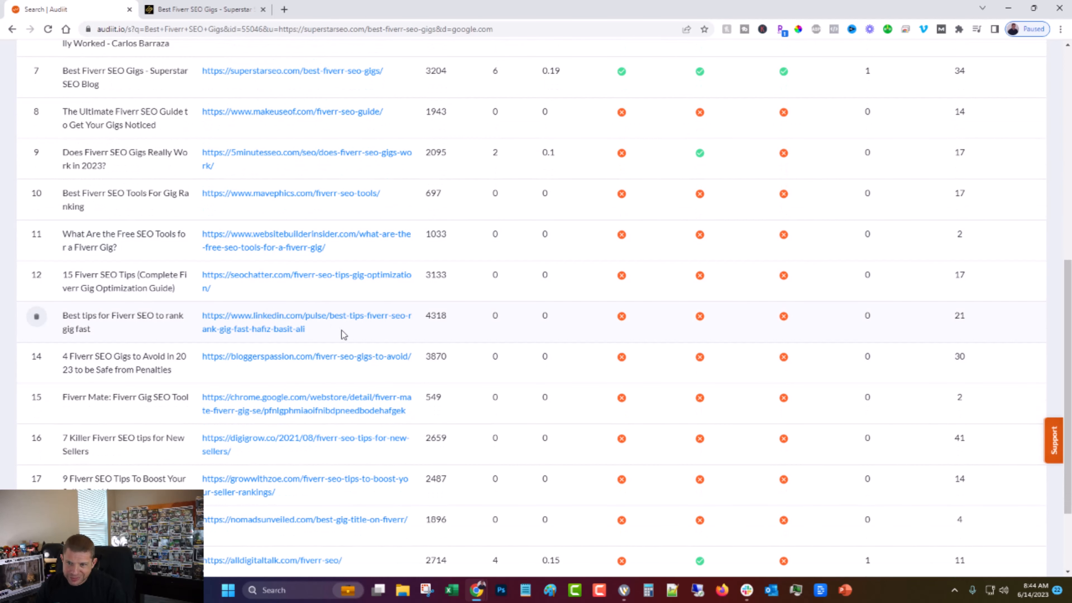
scroll(342, 332, "down", 1)
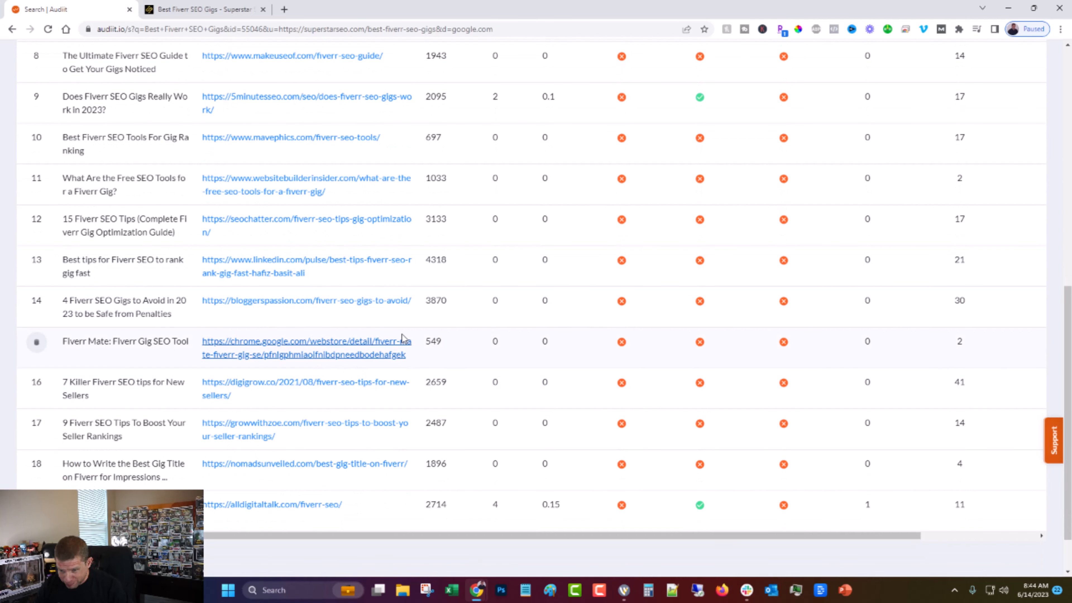
left_click(37, 344)
left_click(561, 377)
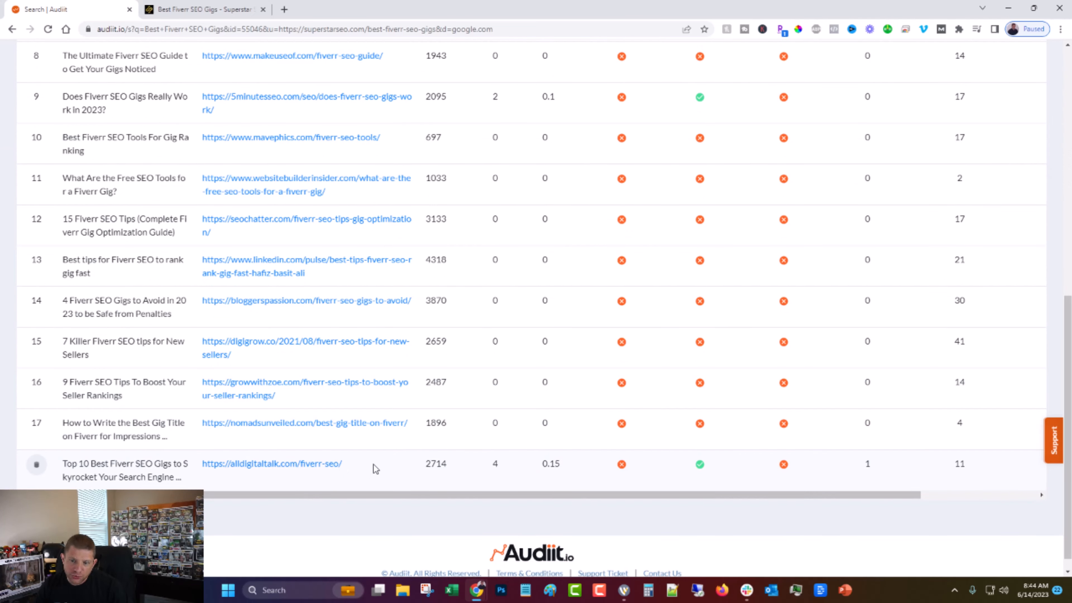
- Check the total word count and keyword appearances of the results, and remove the two fiverr.com pages from the list
scroll(357, 439, "up", 5)
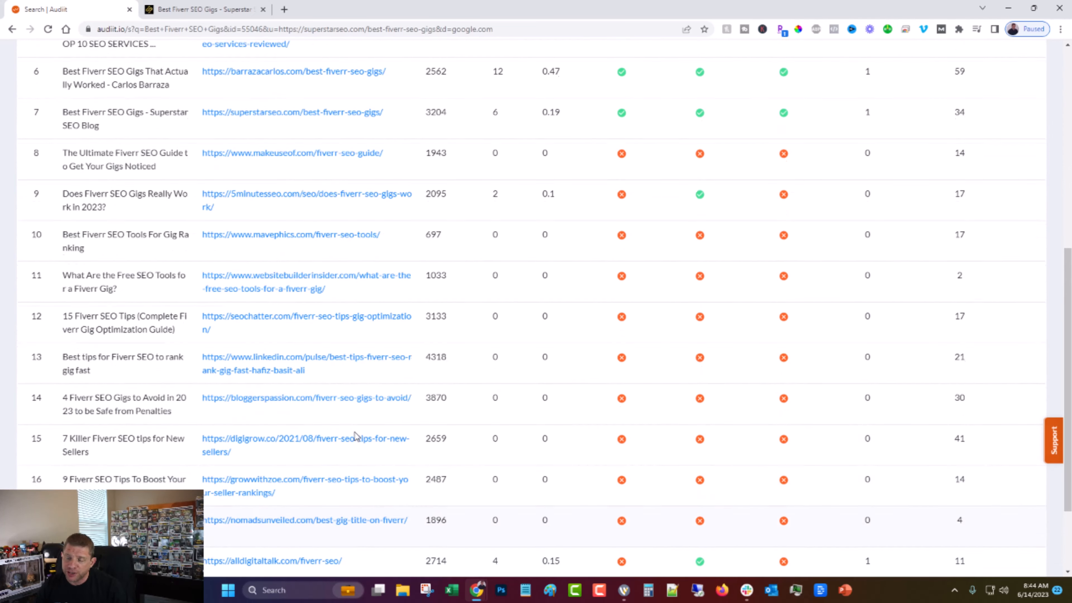
scroll(357, 430, "up", 4)
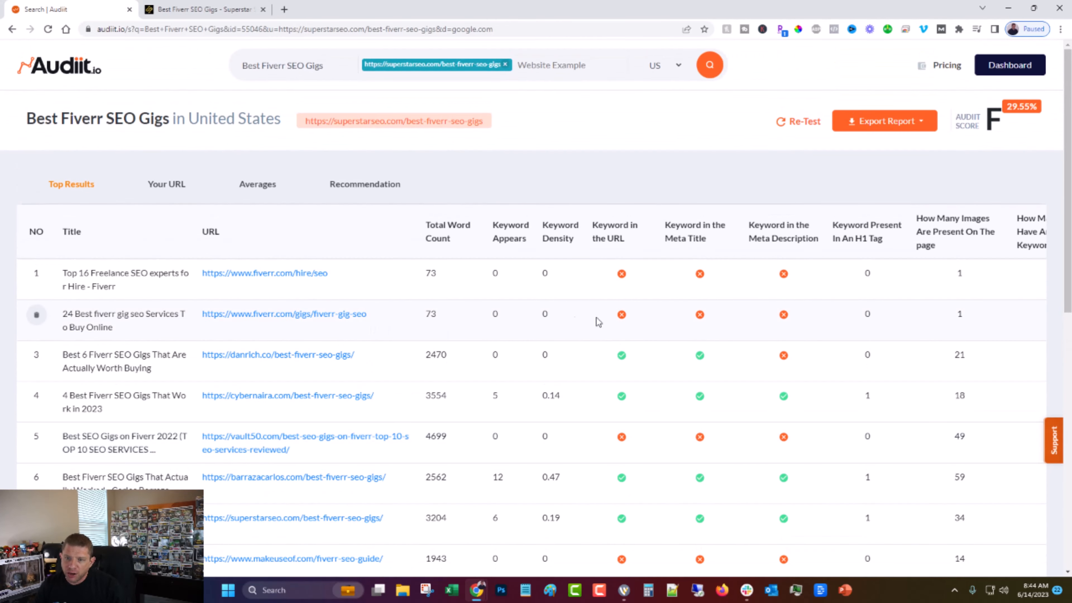
scroll(579, 328, "down", 12)
scroll(580, 334, "up", 8)
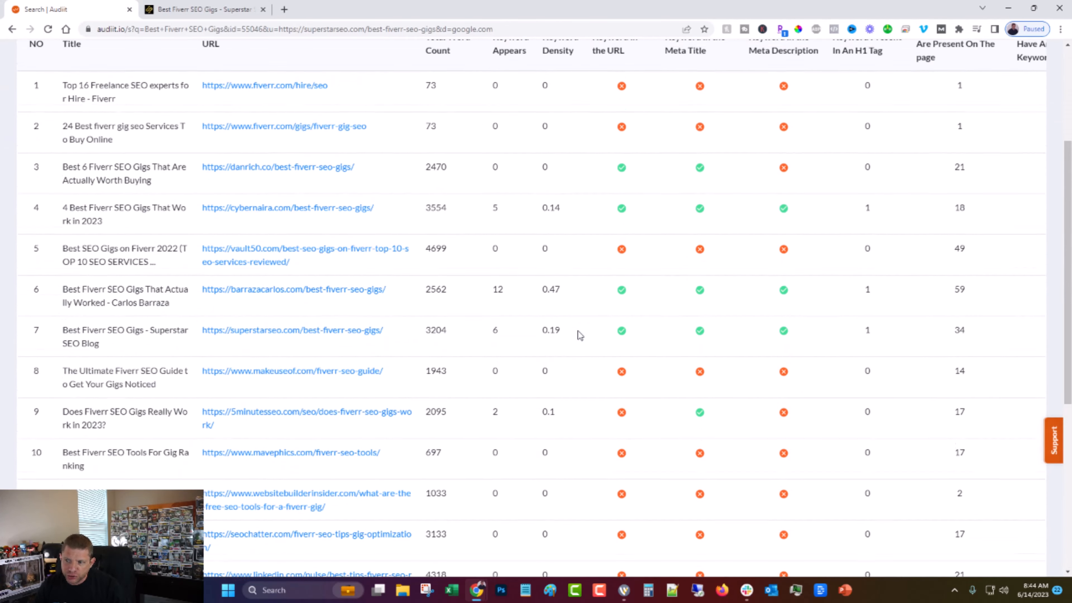
scroll(578, 331, "up", 5)
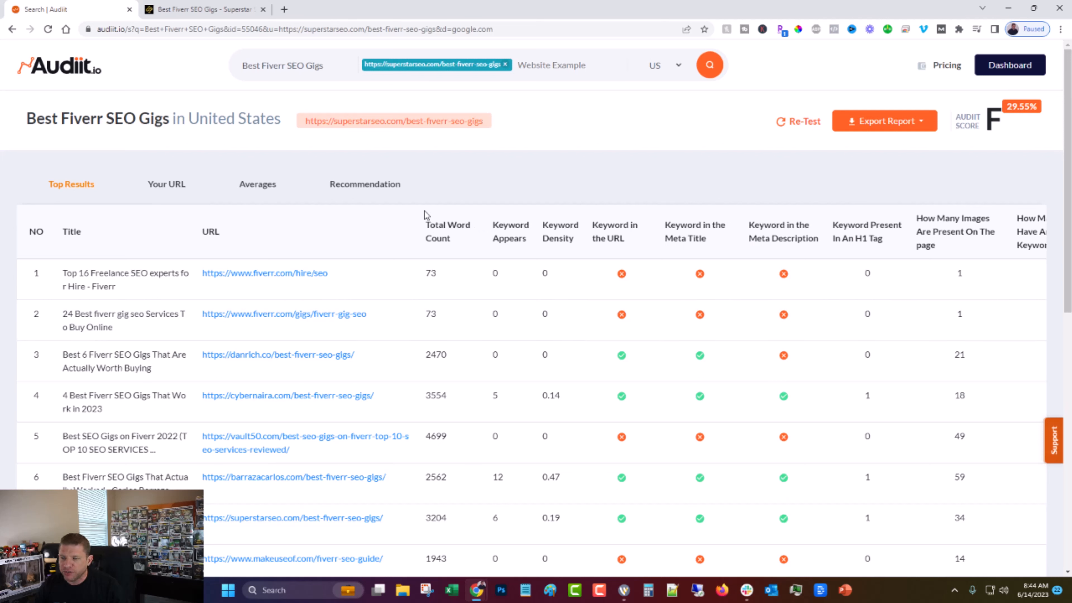
left_click_drag(425, 225, 465, 258)
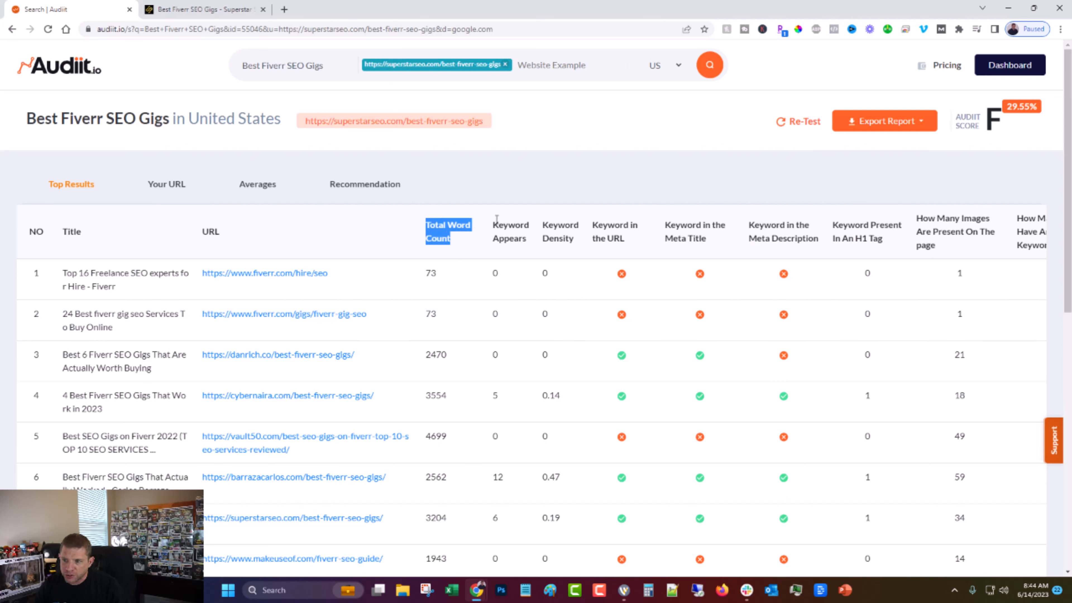
left_click_drag(496, 219, 530, 251)
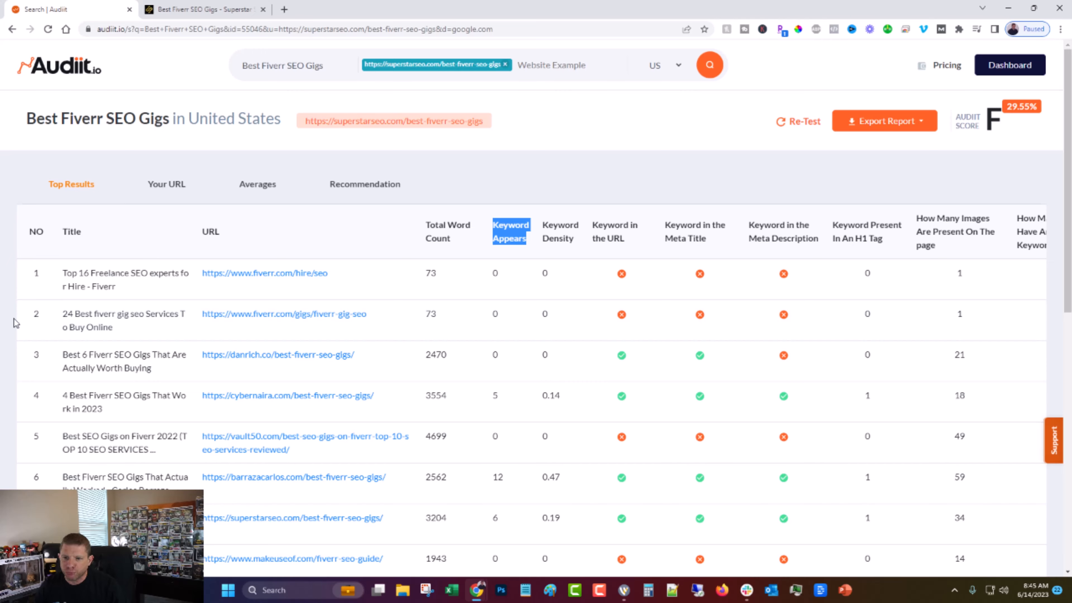
left_click(37, 315)
left_click(560, 373)
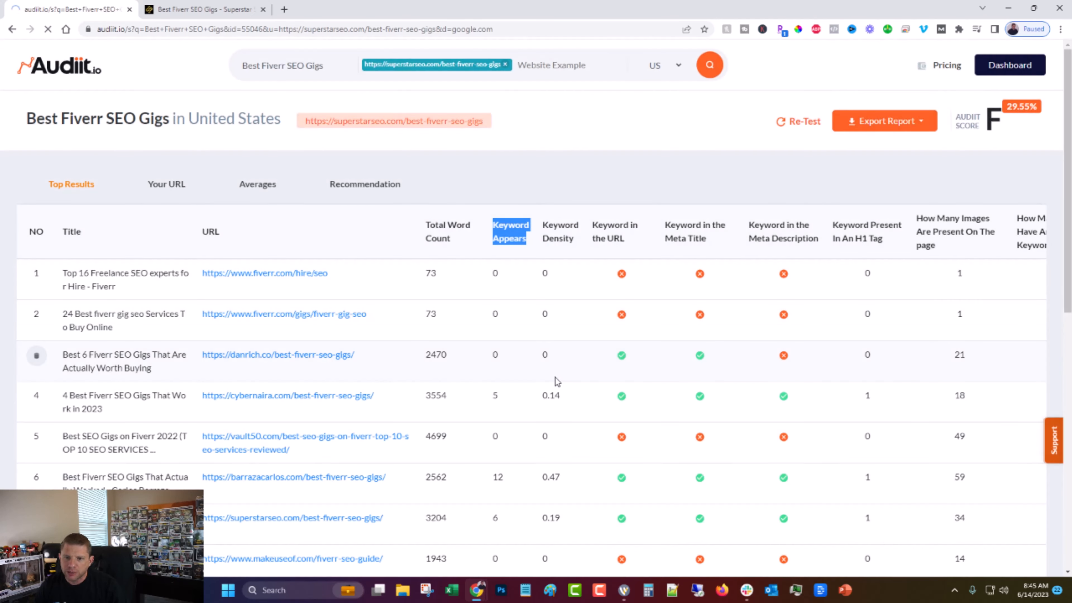
left_click(36, 274)
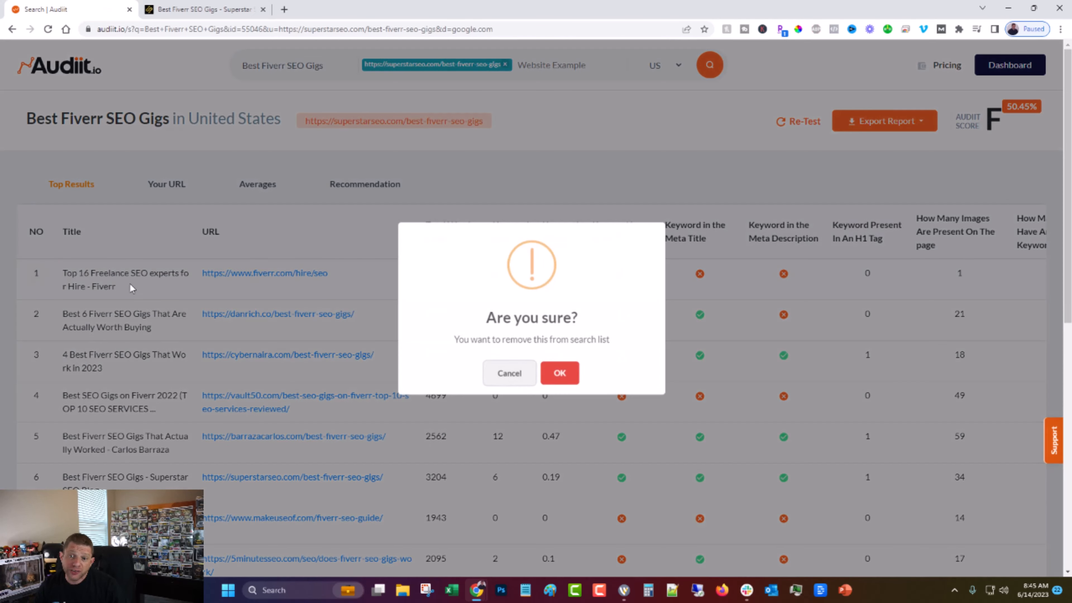
left_click(557, 375)
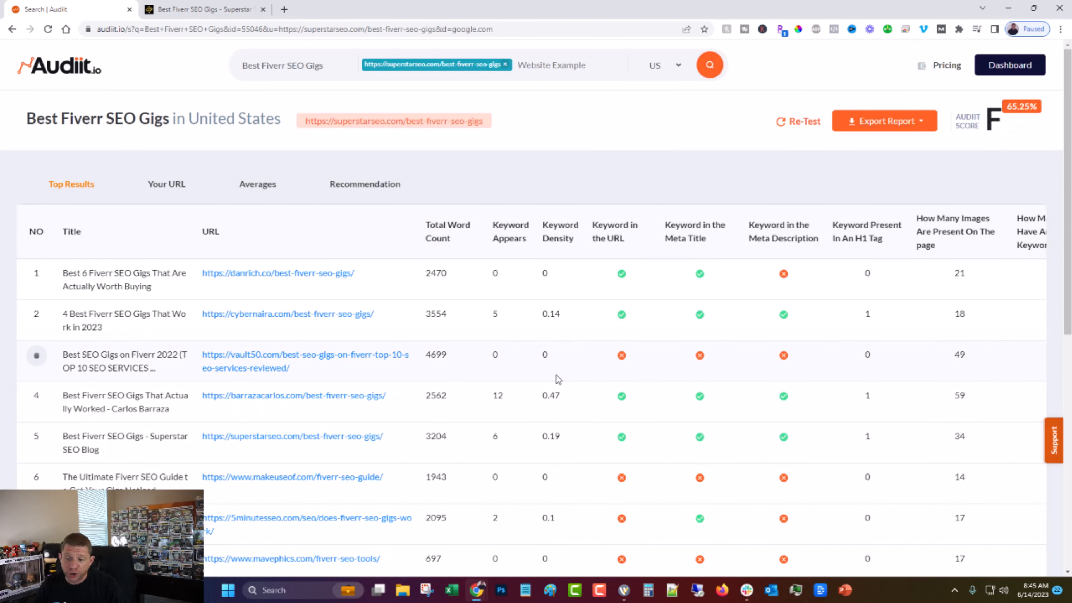
- Examine the remaining competitors' word count, keyword appearances, keyword density, and keyword use in the URL and meta title
scroll(557, 376, "down", 10)
scroll(557, 383, "up", 10)
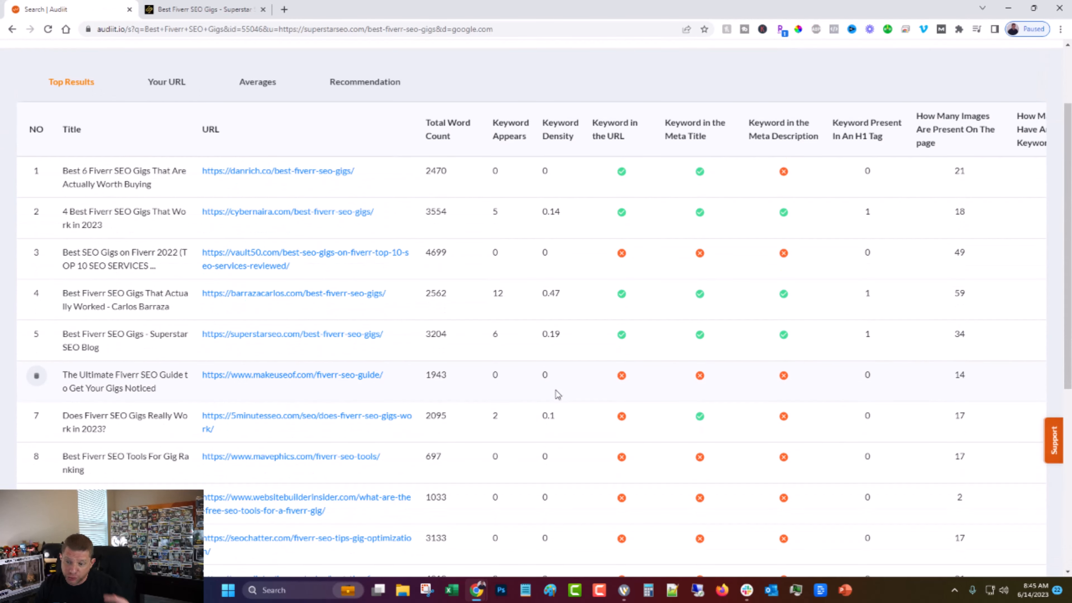
scroll(472, 295, "down", 8)
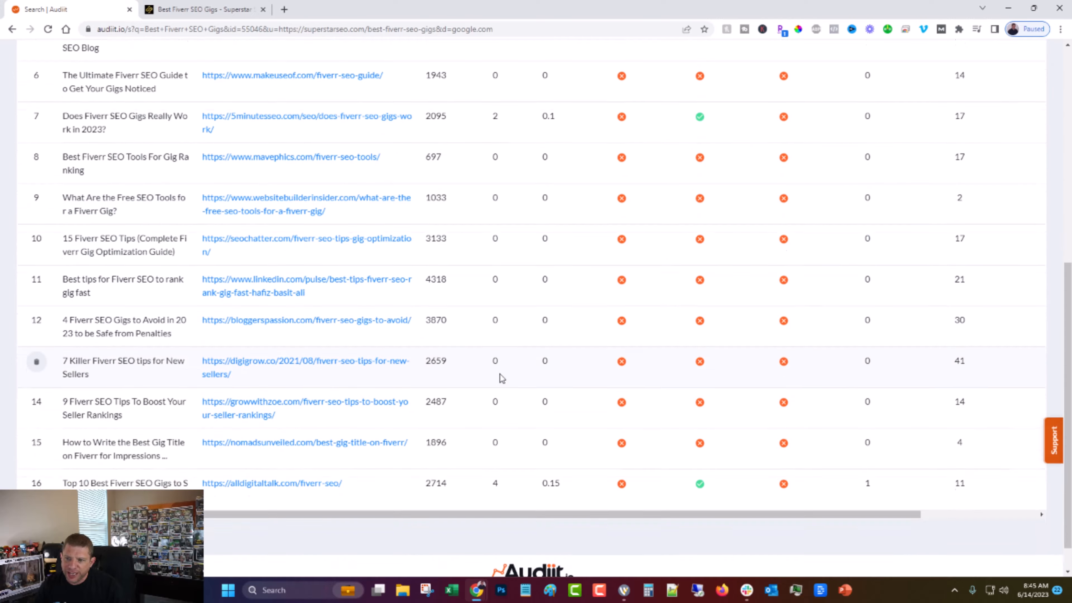
scroll(491, 362, "up", 4)
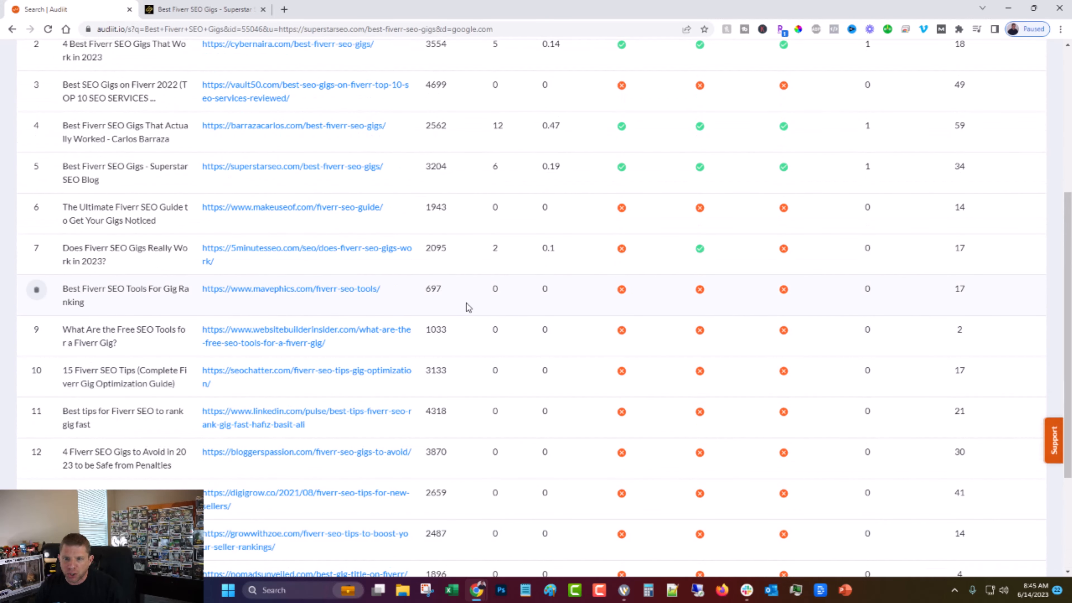
scroll(464, 306, "up", 5)
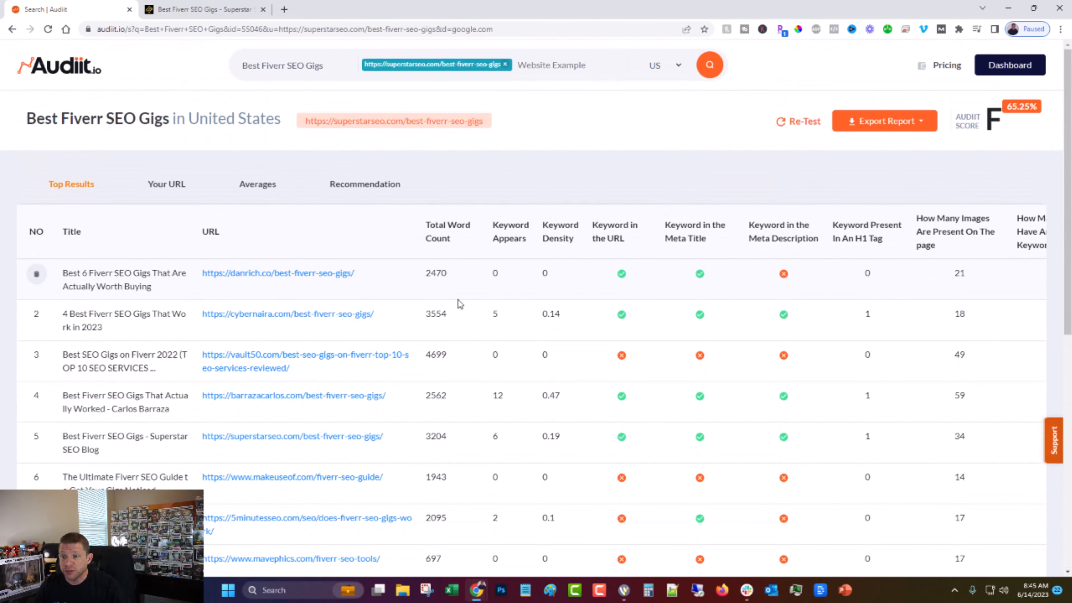
left_click_drag(454, 240, 413, 229)
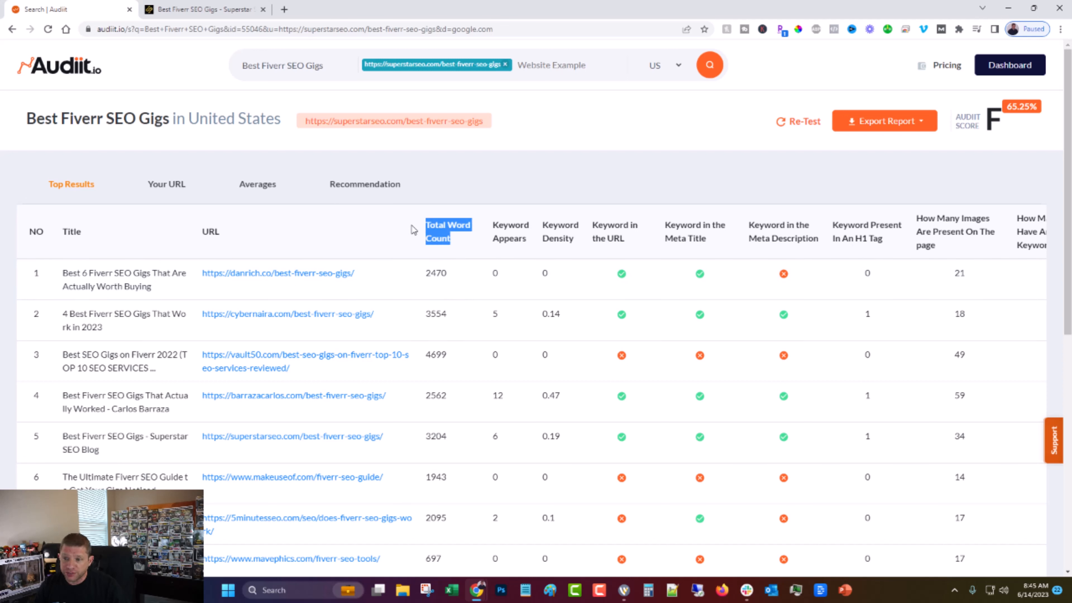
left_click_drag(531, 244, 497, 224)
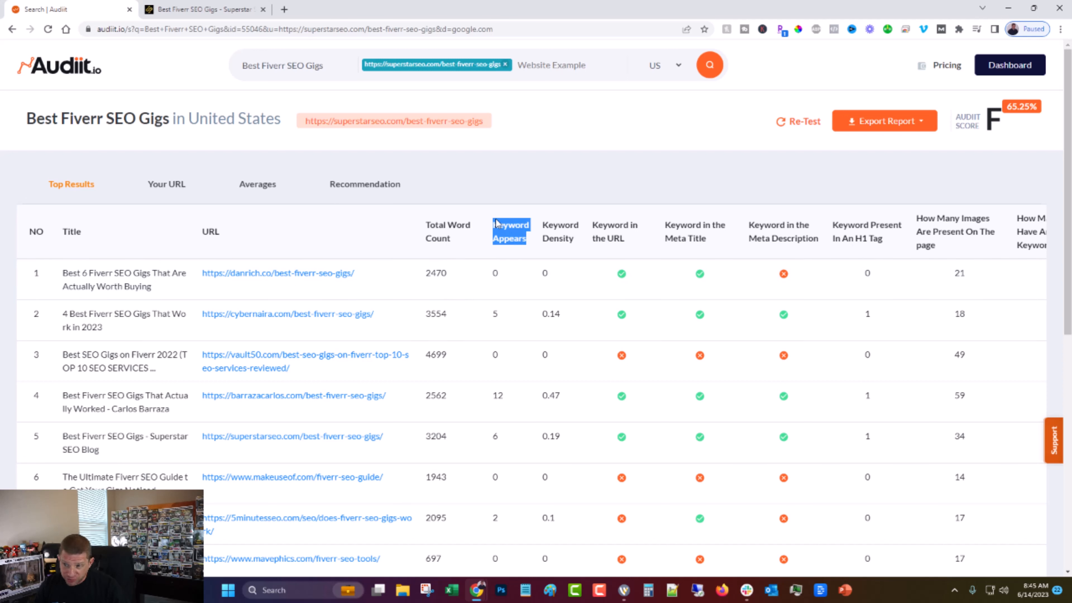
left_click_drag(580, 245, 542, 230)
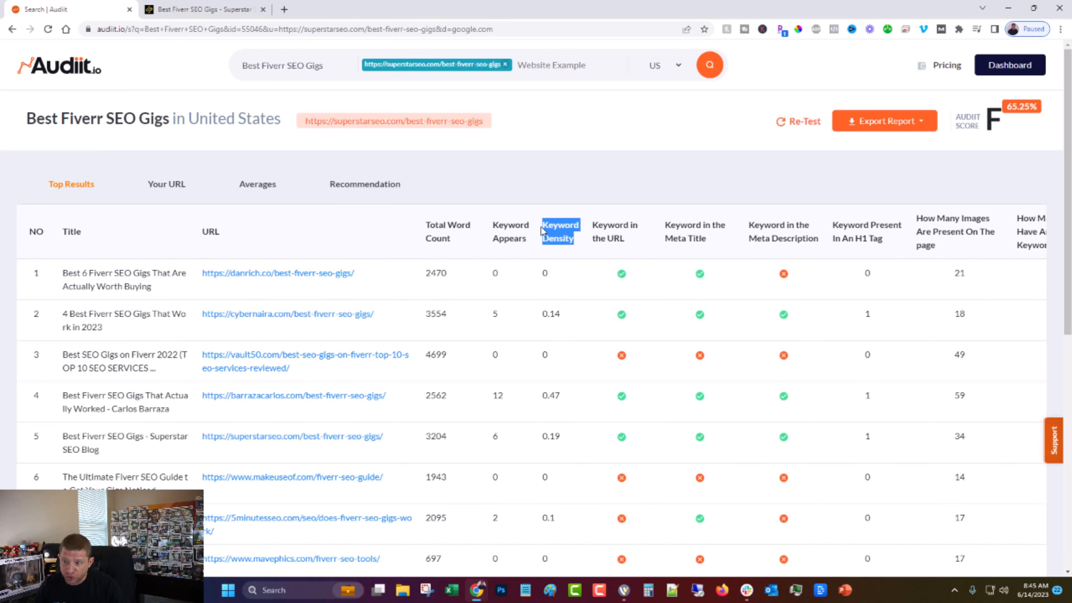
left_click_drag(624, 244, 603, 235)
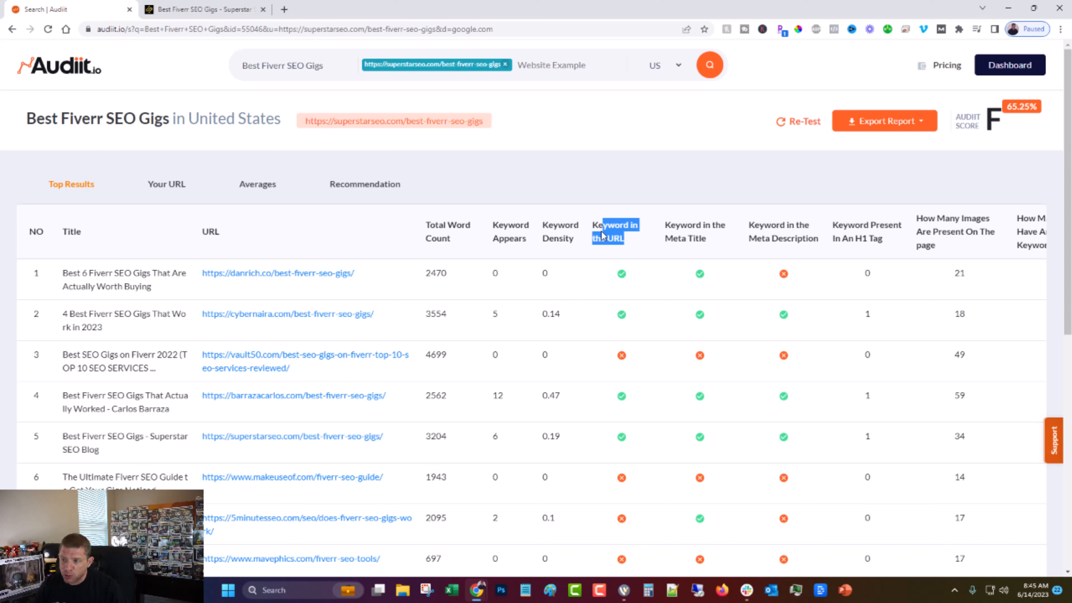
left_click_drag(733, 244, 728, 242)
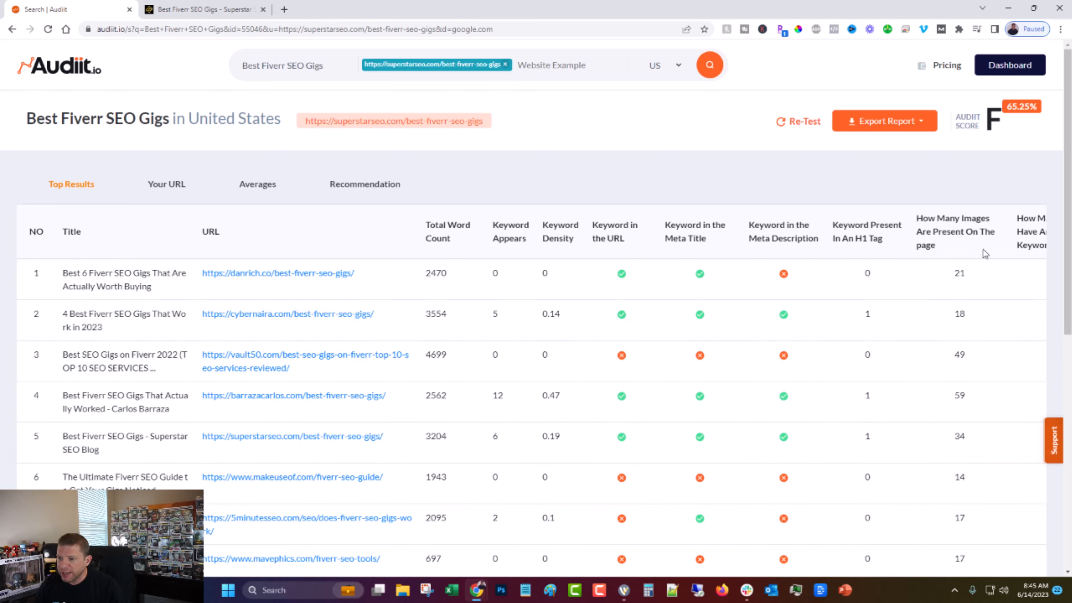
- Examine the competitors' image counts, alt tags containing the keyword, and image file names in the top results table
scroll(1030, 270, "up", 5)
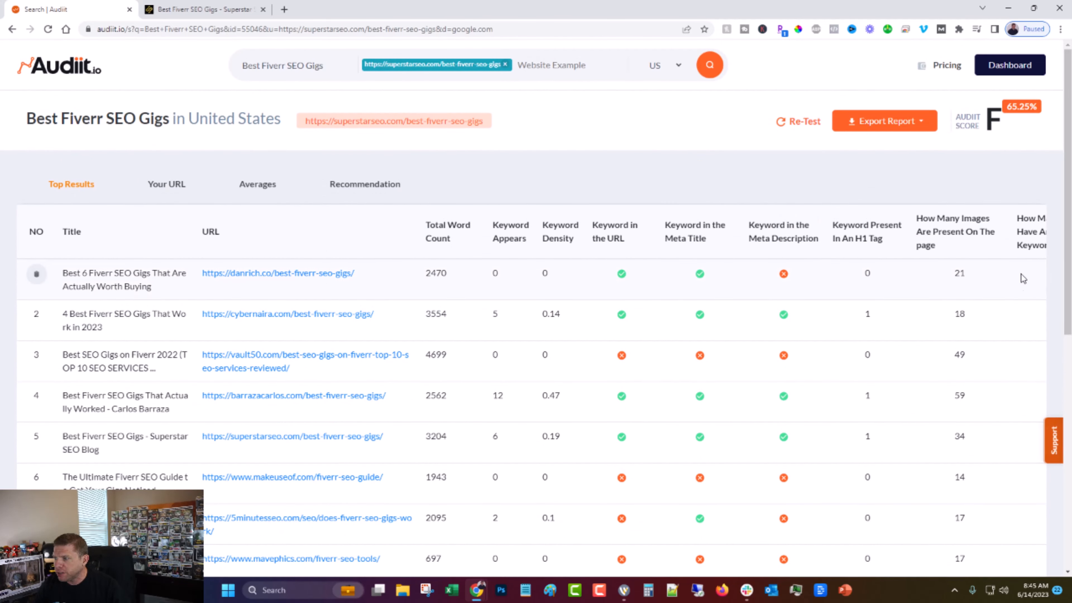
scroll(1017, 276, "down", 10)
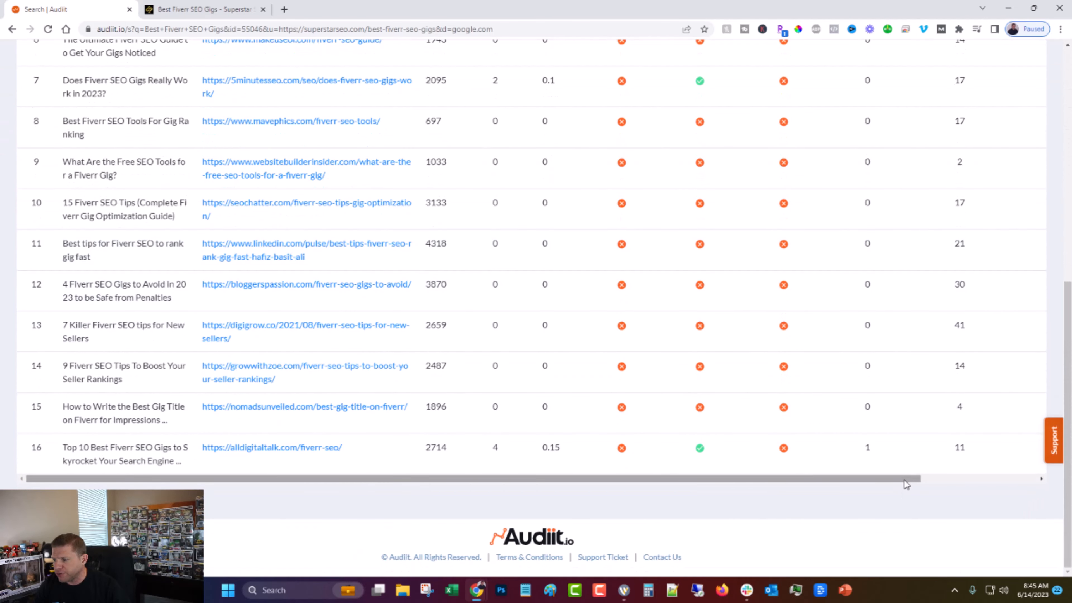
left_click_drag(904, 480, 1034, 462)
scroll(1018, 436, "up", 6)
scroll(957, 268, "up", 3)
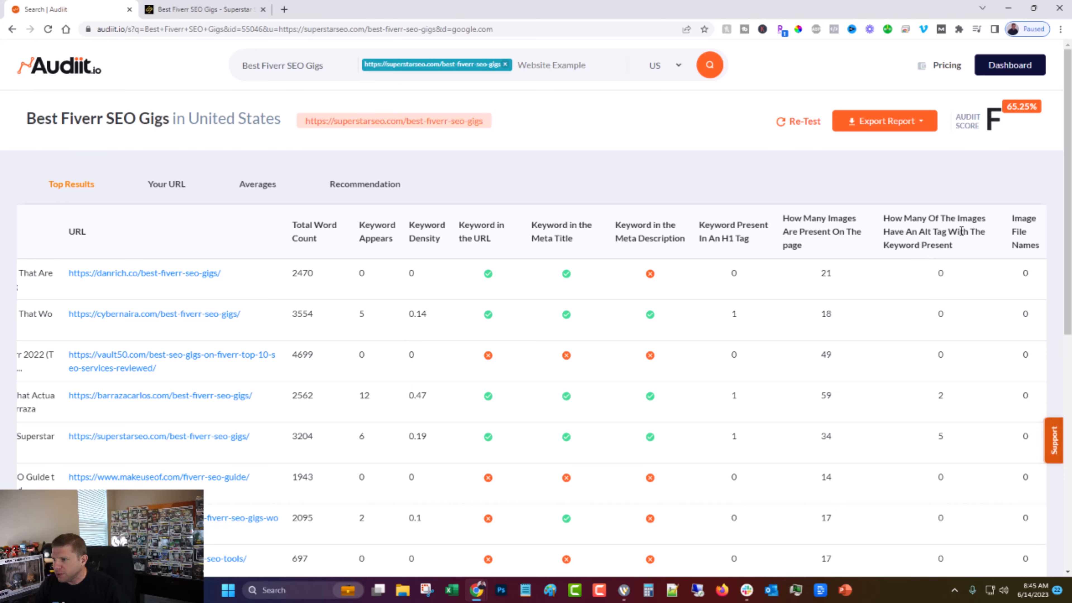
scroll(992, 464, "down", 8)
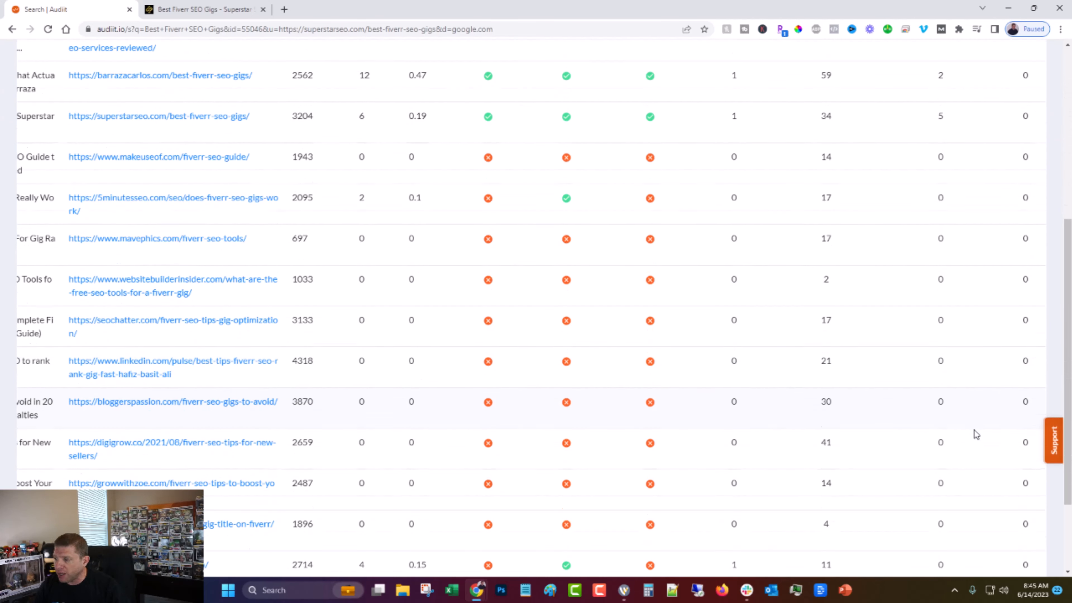
scroll(973, 433, "up", 8)
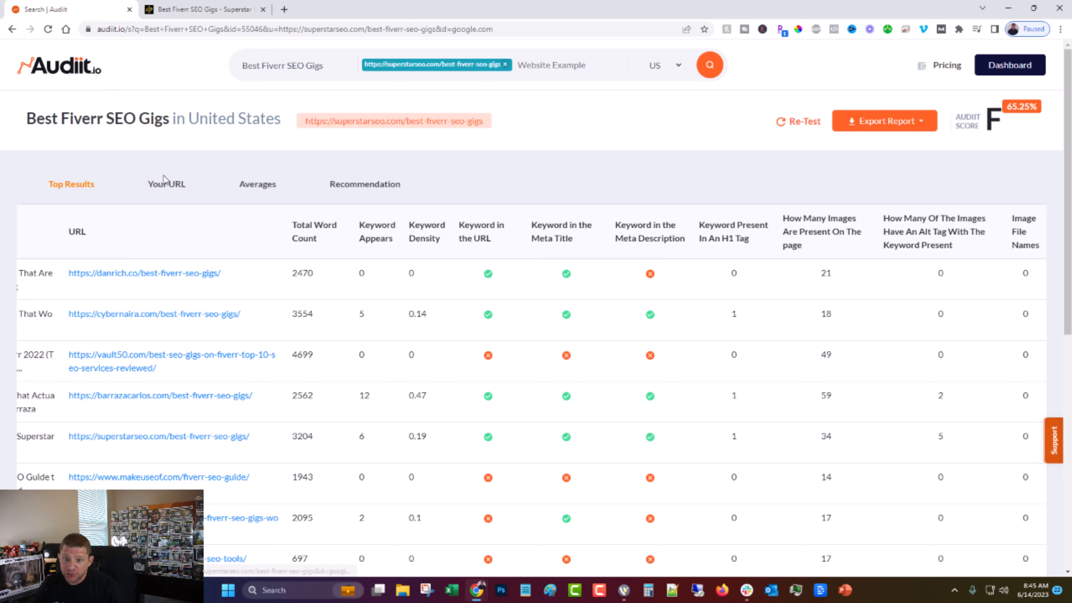
- Compare the Superstar SEO article's own metrics with the top results and with the competitor averages
left_click(164, 185)
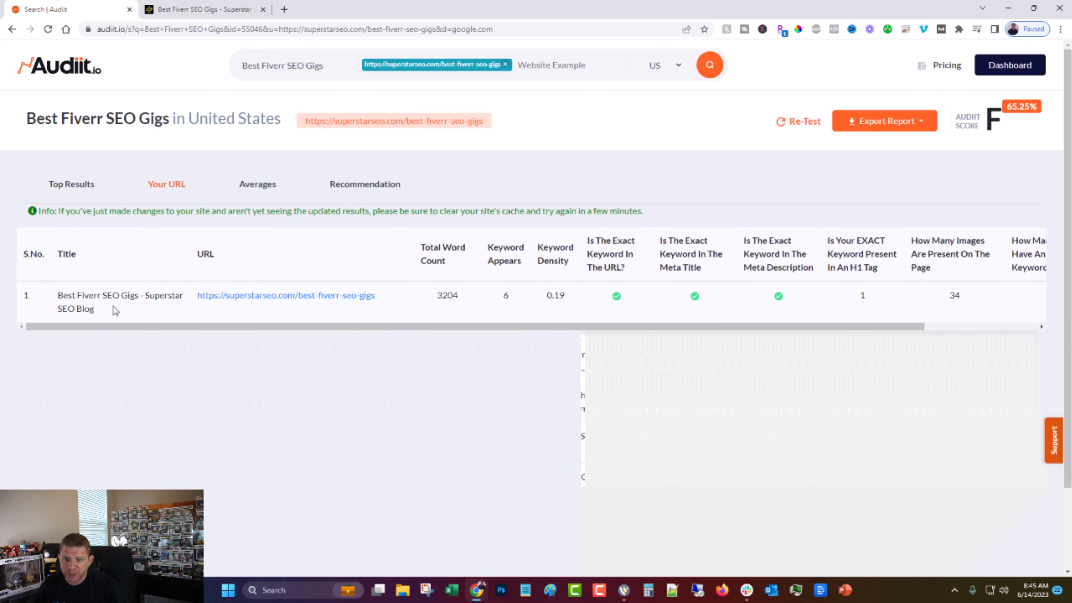
left_click(54, 190)
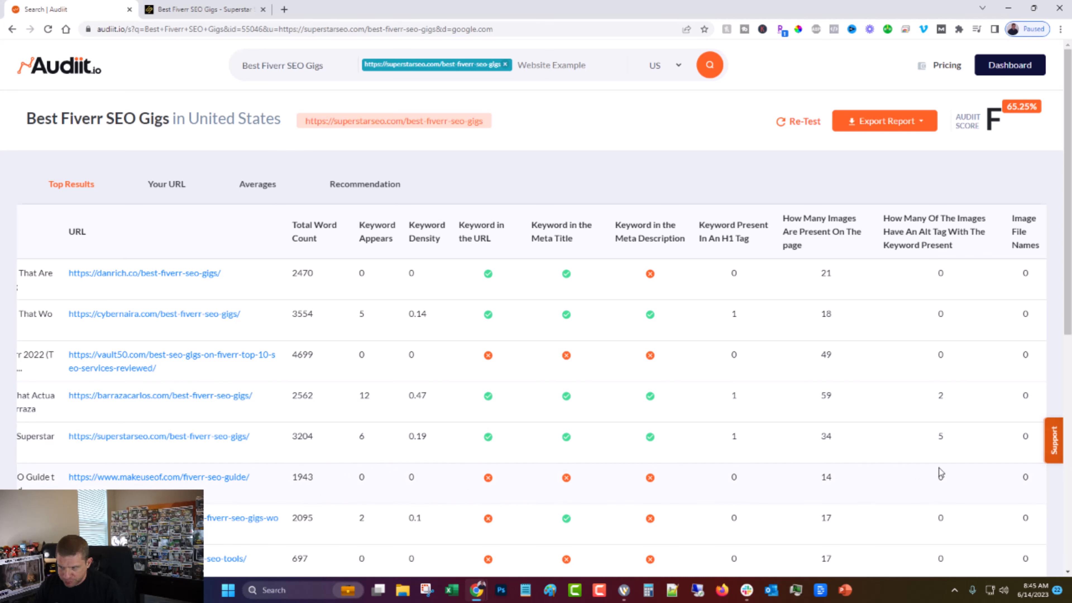
left_click(151, 193)
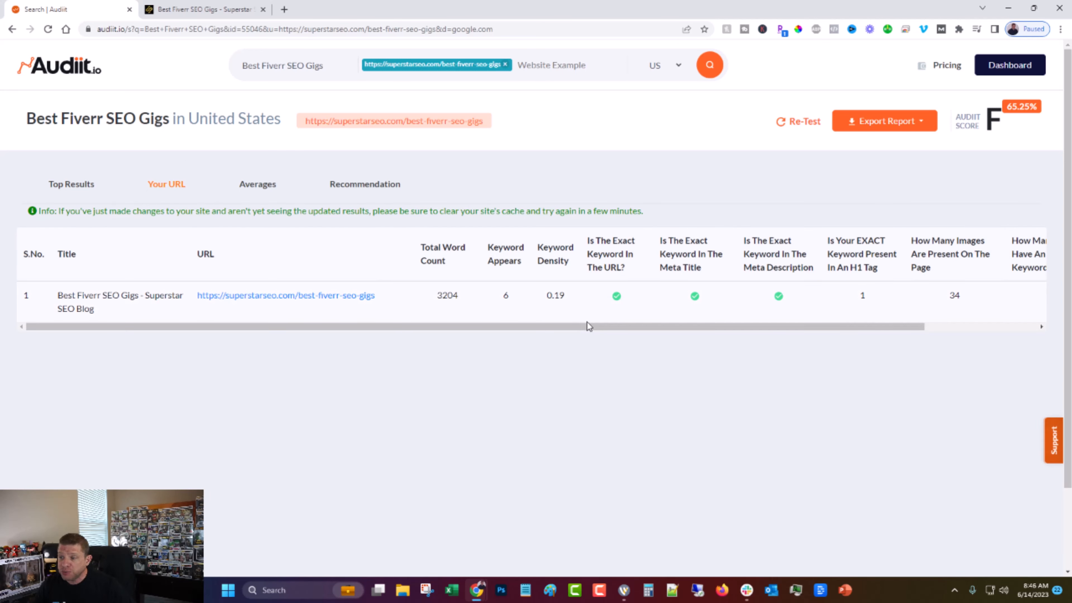
left_click_drag(588, 322, 683, 330)
left_click(260, 185)
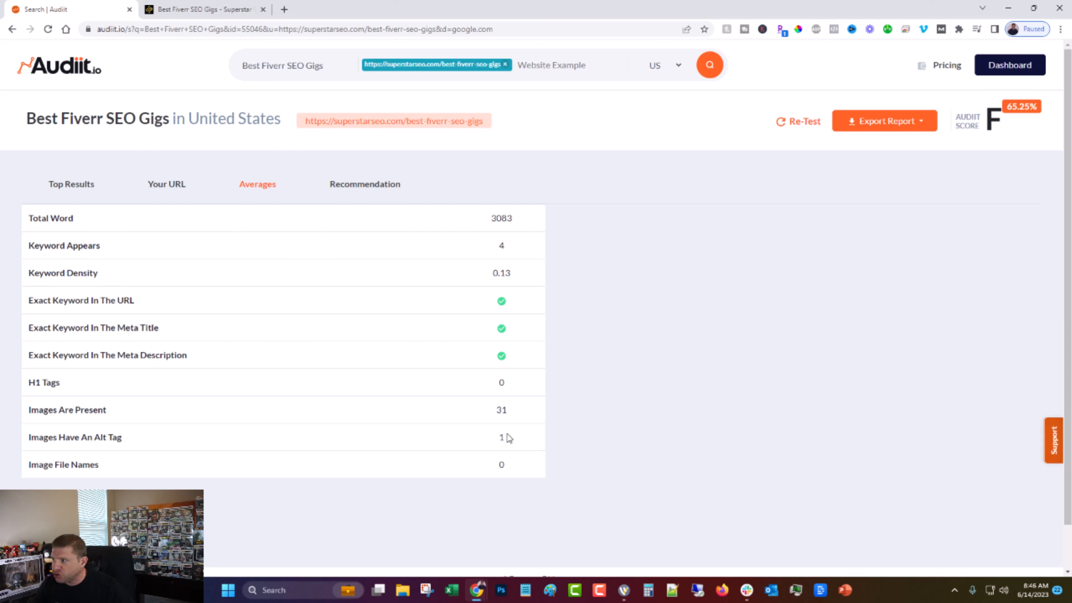
- Open the recommendations for the Superstar SEO article and examine the total word count advice
left_click(333, 186)
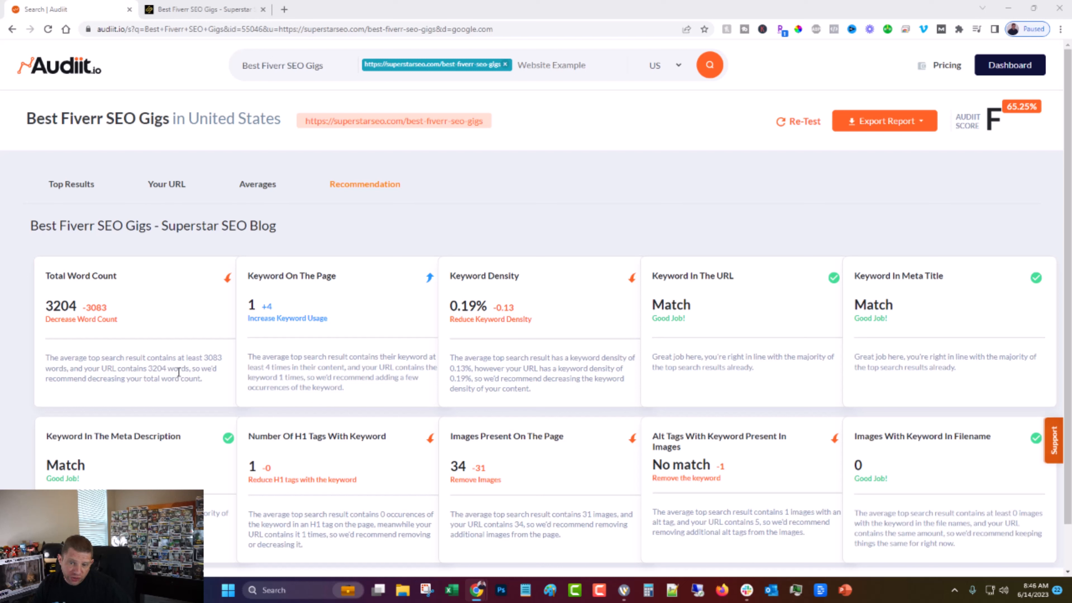
left_click_drag(143, 328, 48, 308)
left_click(142, 331)
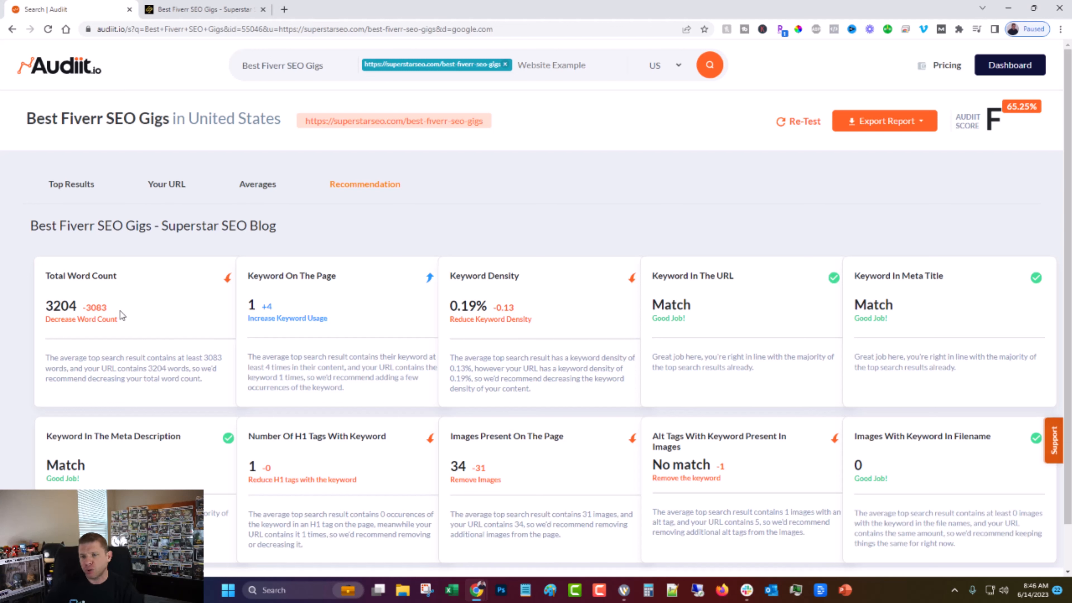
left_click_drag(122, 315, 45, 313)
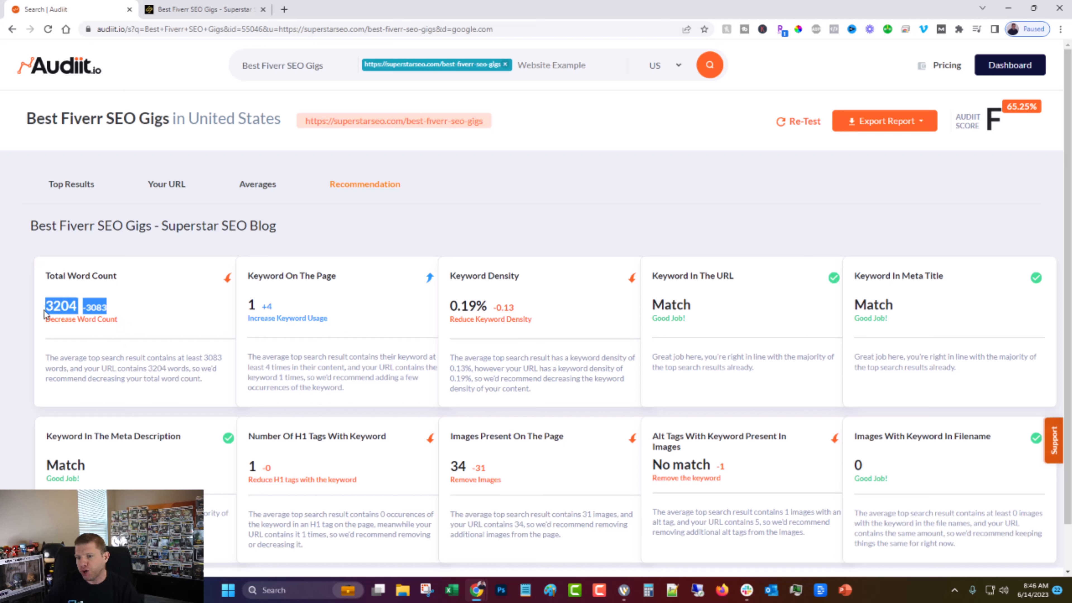
left_click(157, 309)
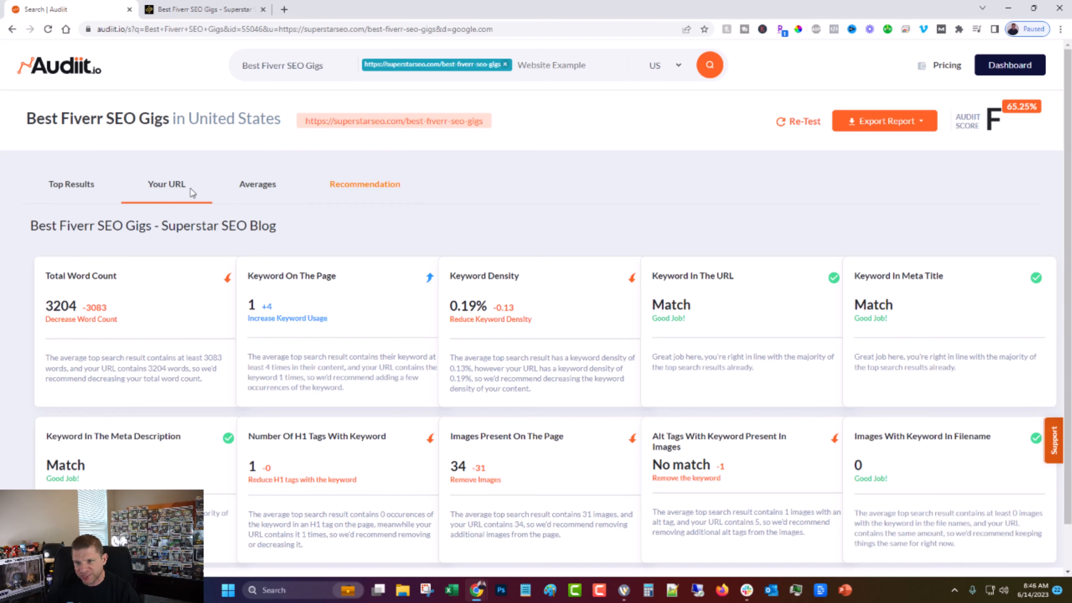
- Check the keyword count in the article's own metrics and search the live incognito page for "Best Fiverr SEO Gigs"
left_click(173, 189)
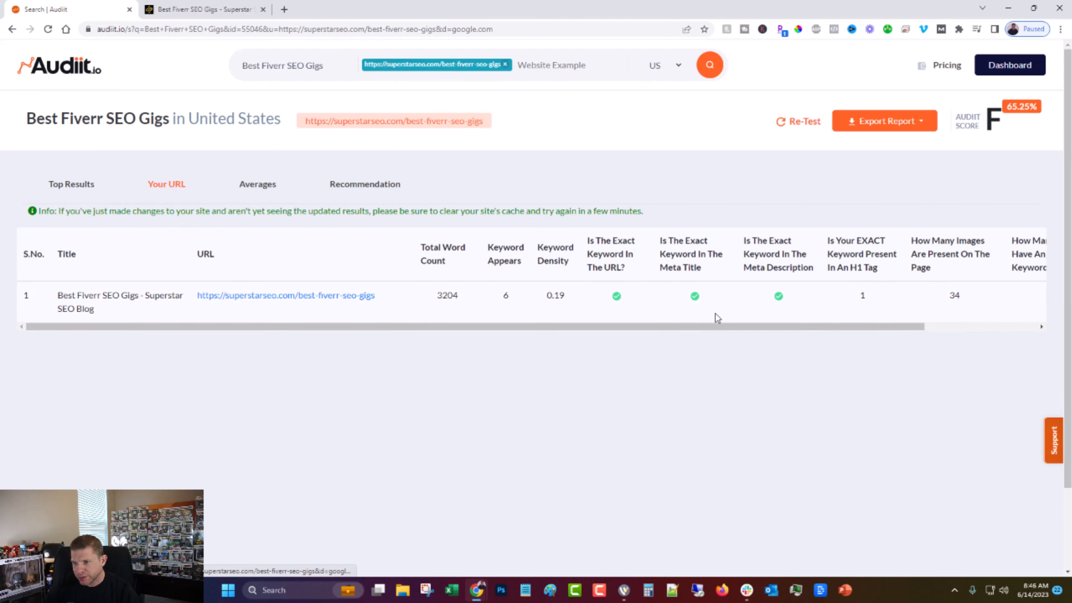
left_click(376, 188)
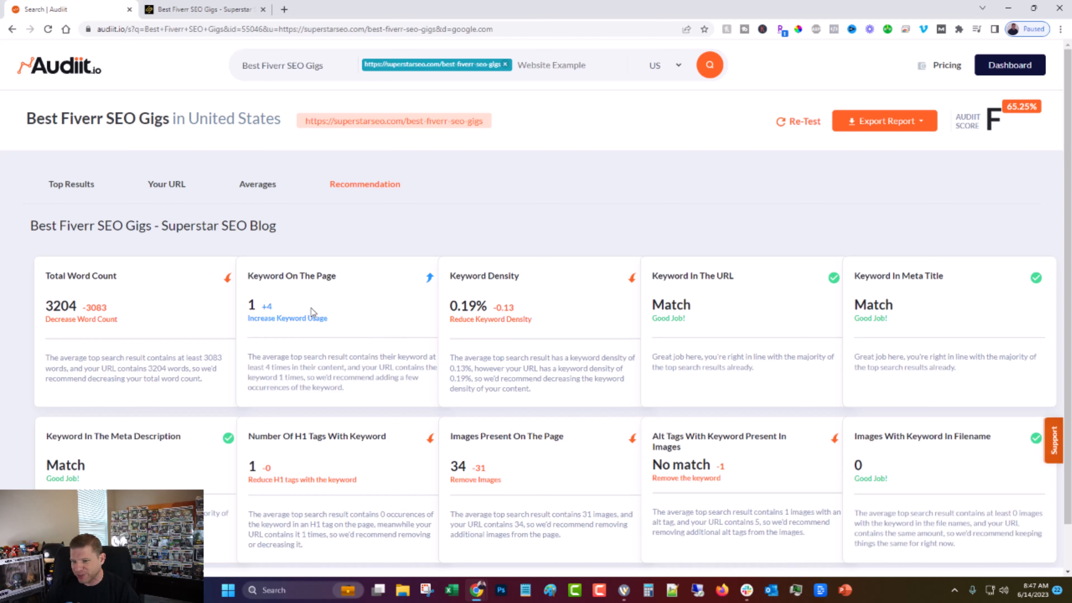
left_click_drag(1071, 63, 570, 3)
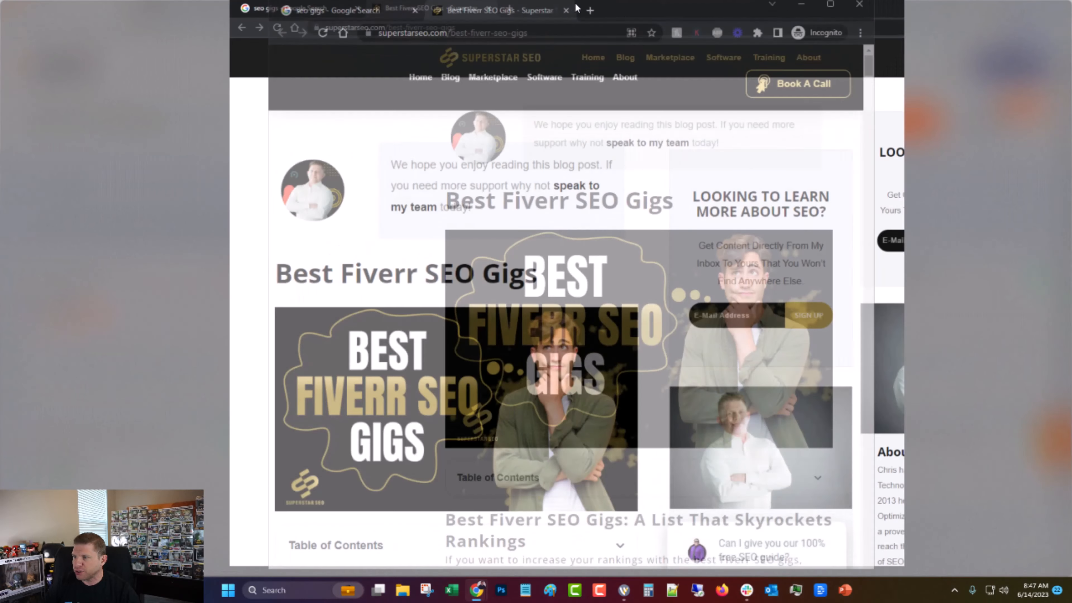
left_click_drag(216, 210, 527, 219)
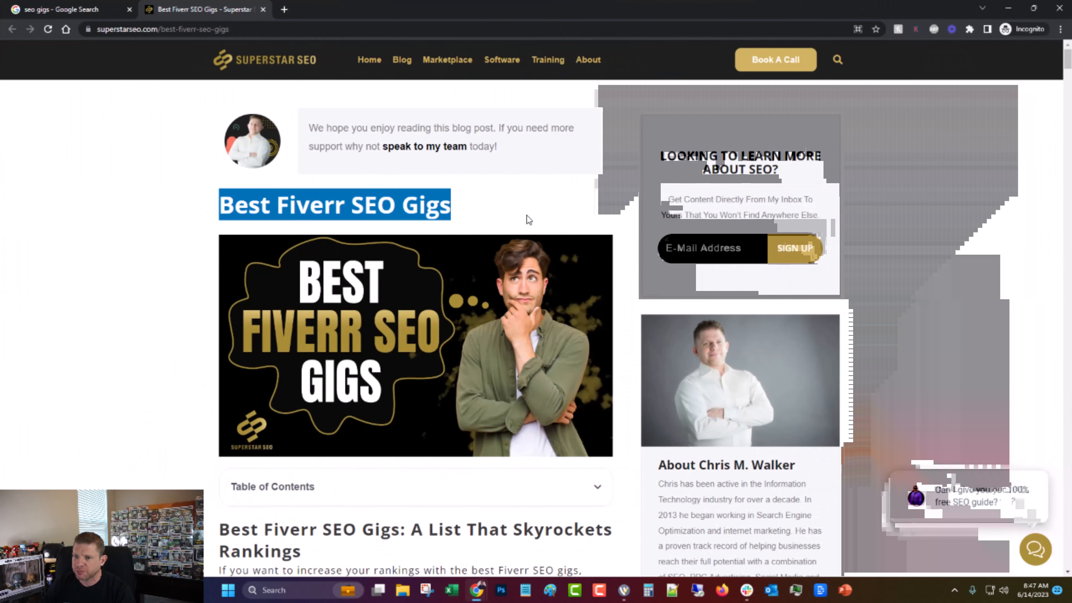
key("ctrl+f")
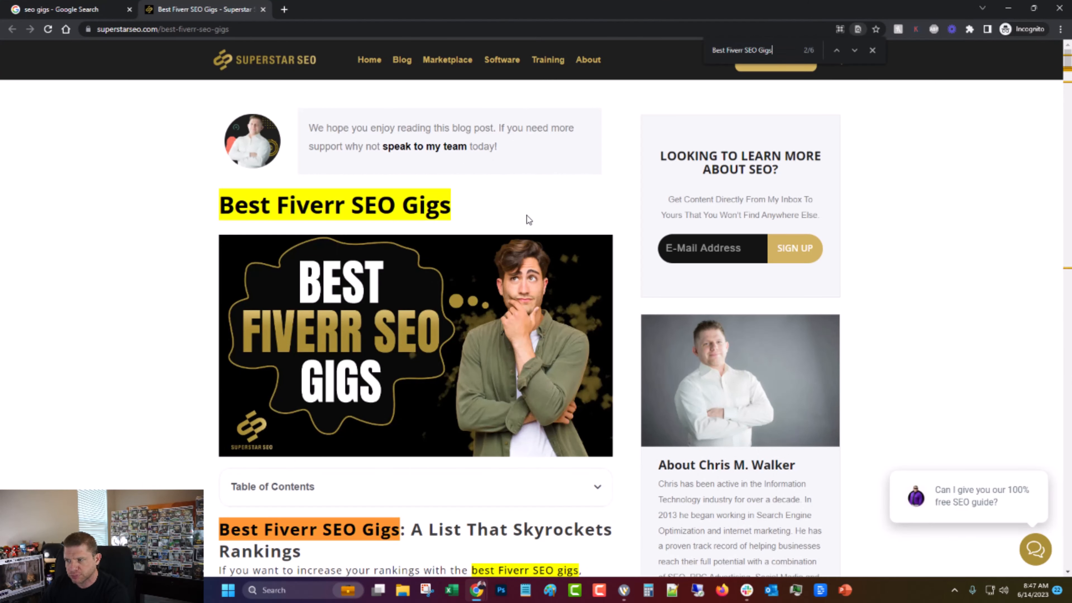
key("Return")
scroll(465, 259, "down", 20)
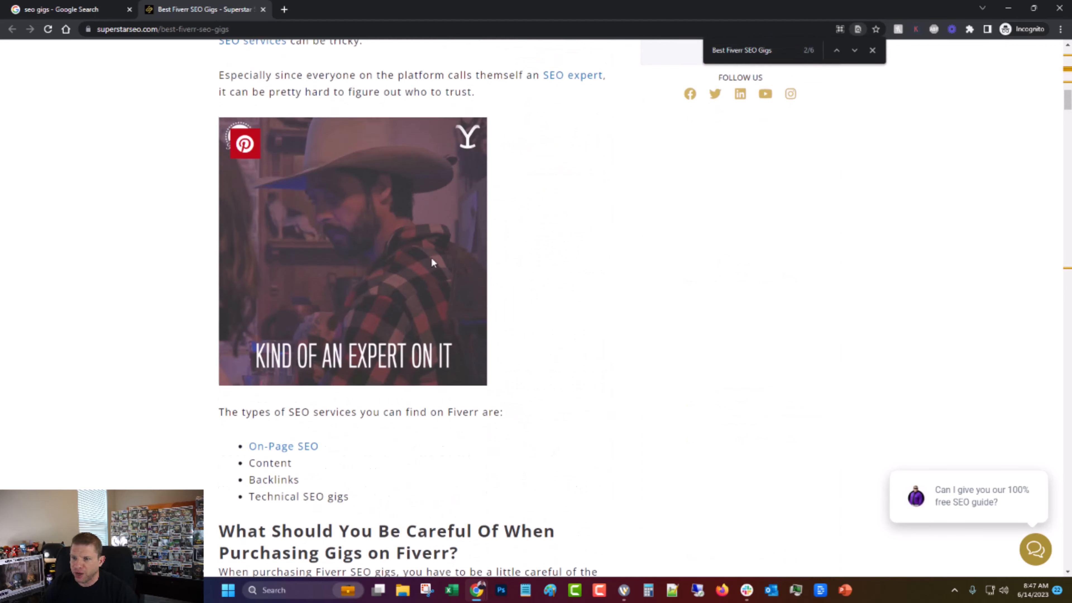
left_click(107, 4)
left_click_drag(327, 4, 1071, 146)
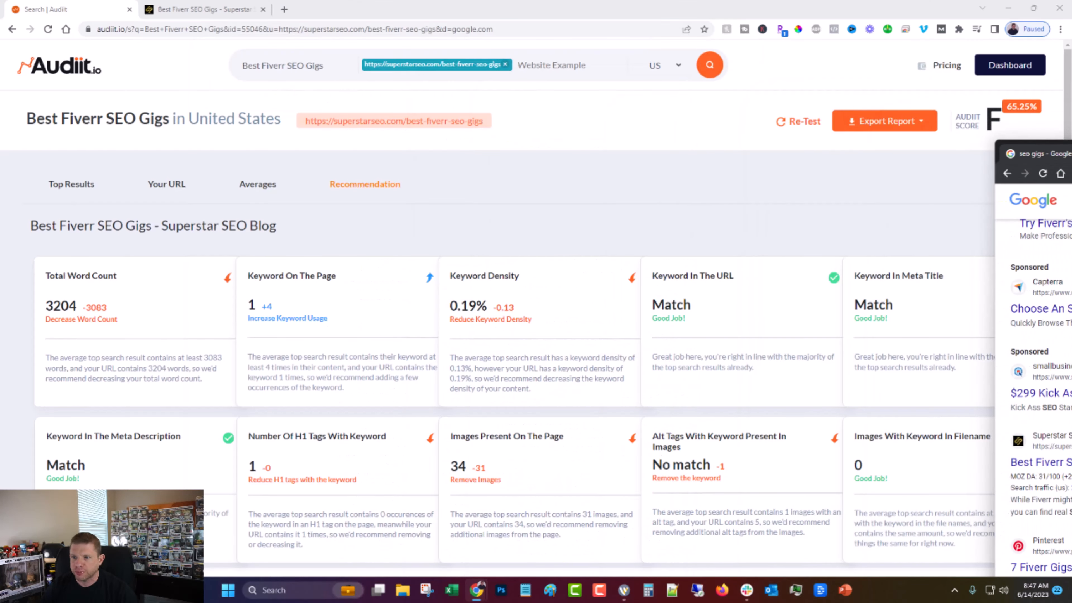
- Recheck the article's own metrics and examine the recommendations for keyword density, URL, meta title and meta description
left_click(169, 184)
left_click(365, 184)
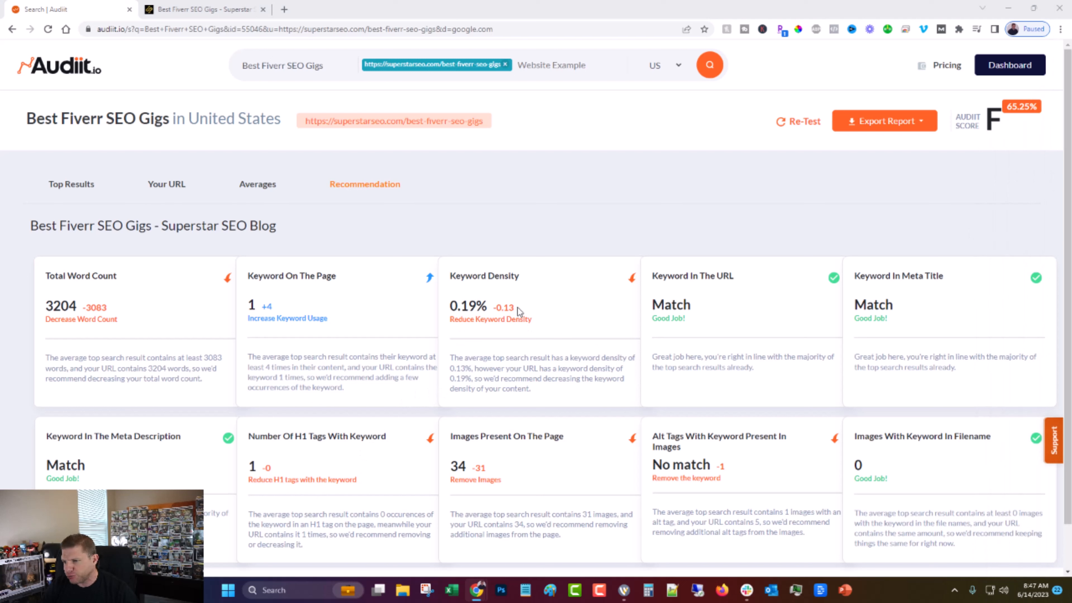
left_click(767, 331)
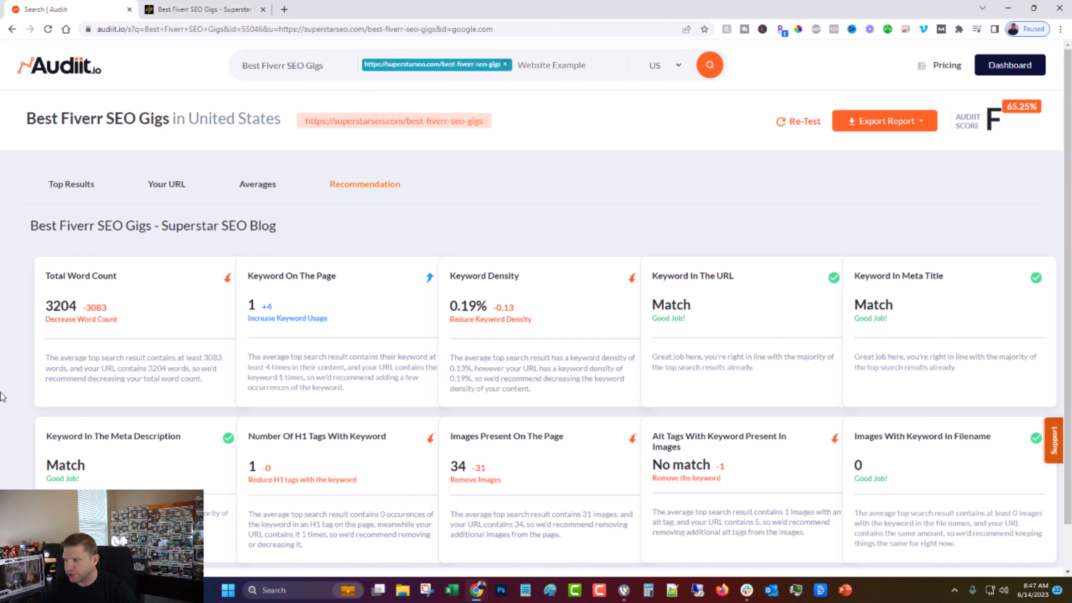
scroll(130, 476, "down", 1)
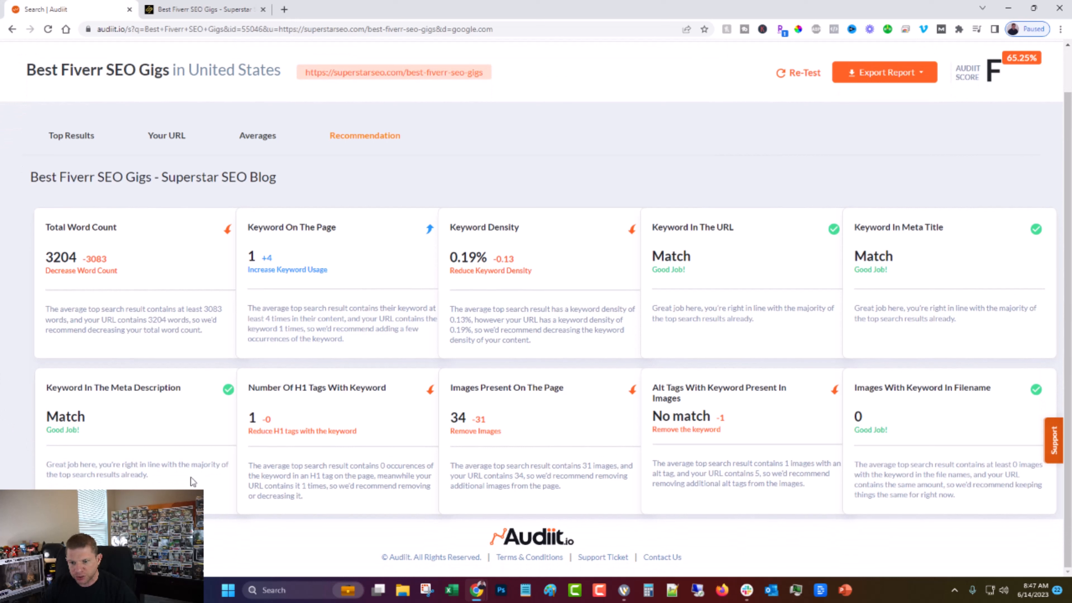
left_click_drag(195, 481, 48, 450)
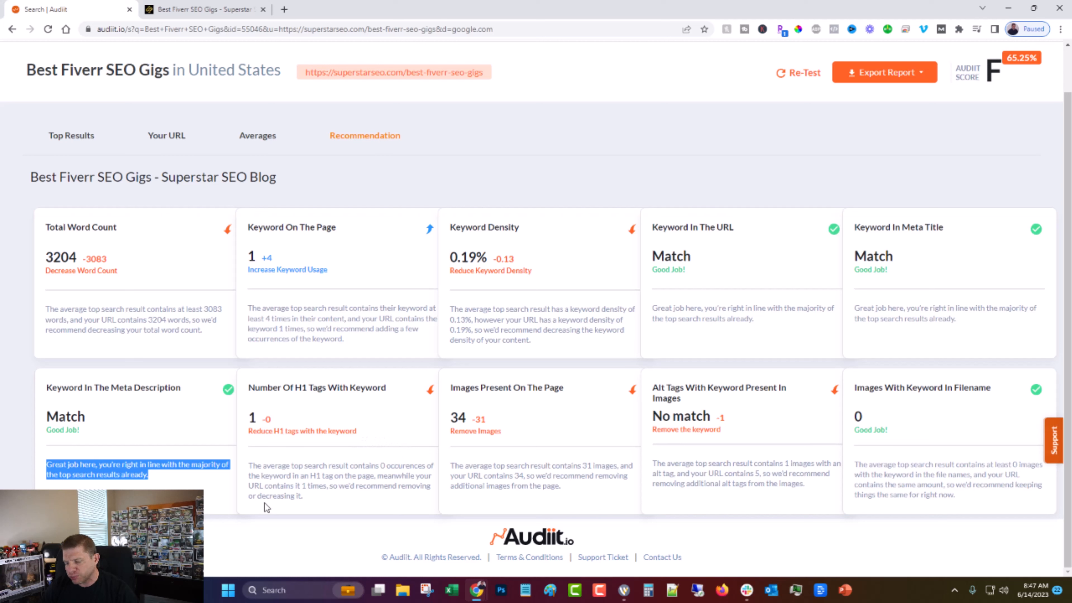
- Compare the H1 tag recommendation with the main heading on the live article
left_click_drag(435, 465, 289, 464)
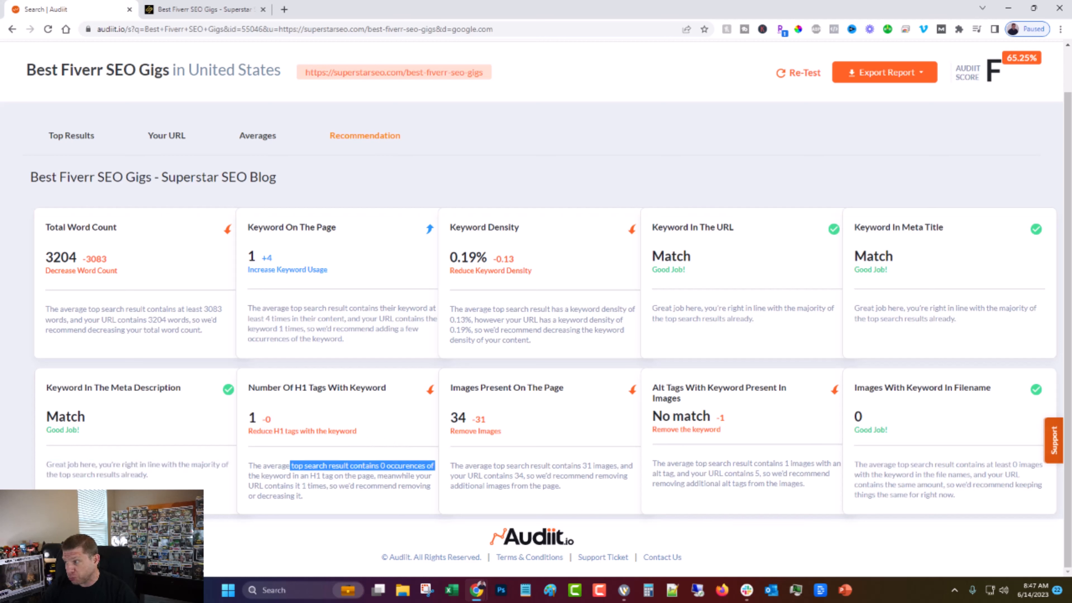
left_click(231, 16)
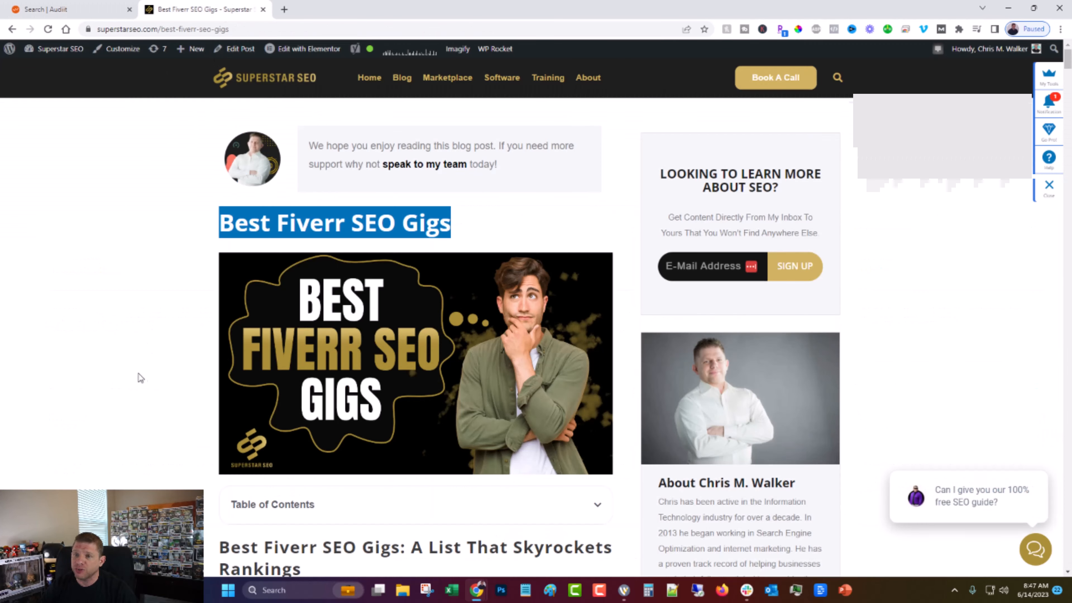
left_click(103, 346)
left_click(47, 8)
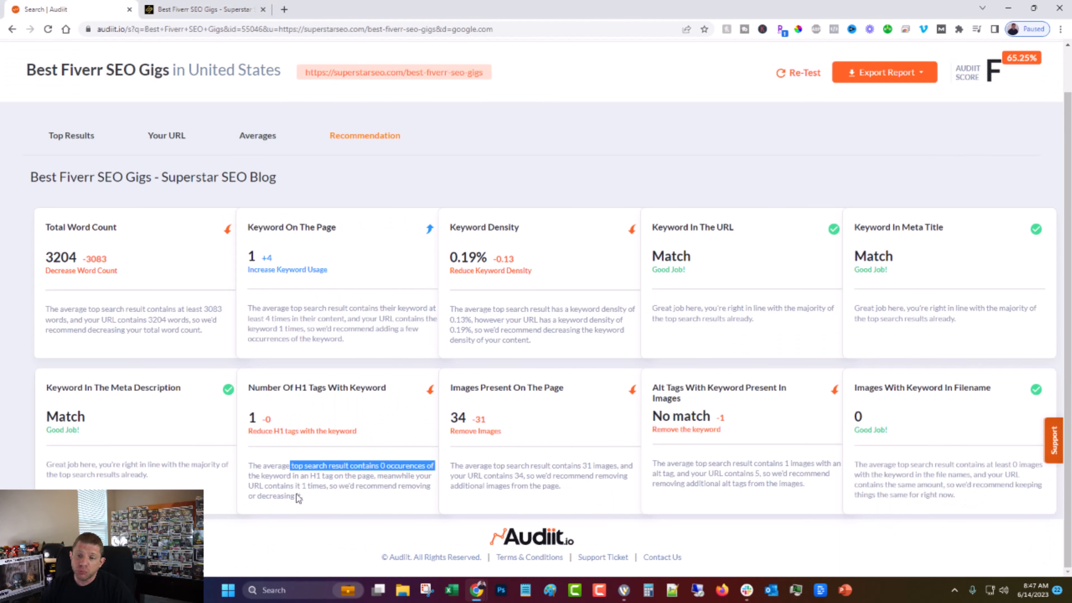
left_click(353, 501)
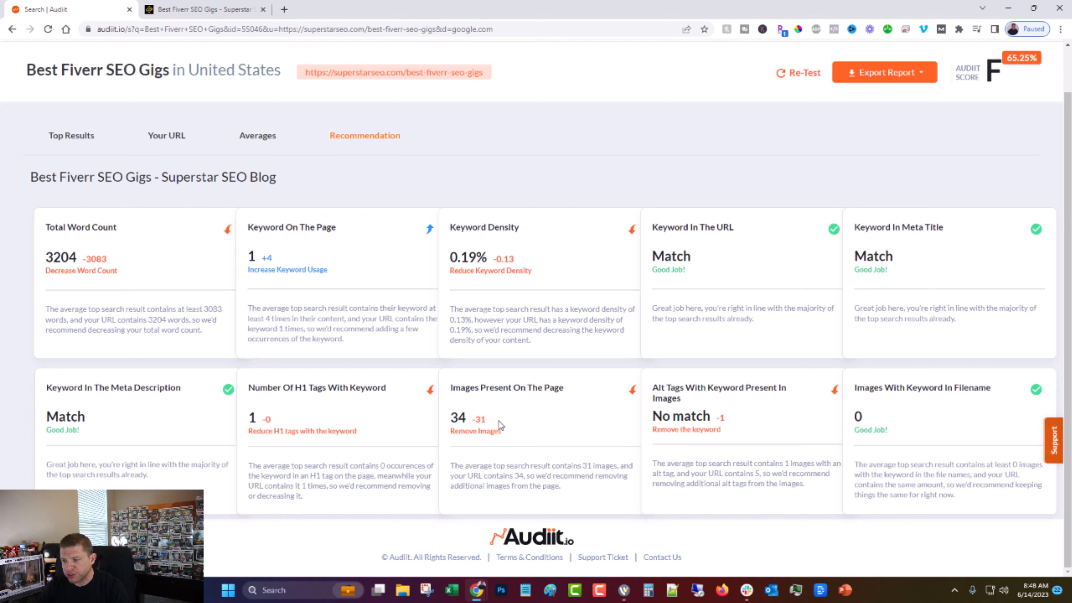
- Examine the image count and alt tag recommendations, and look over the images in the live article
left_click_drag(487, 421, 459, 420)
left_click(463, 421)
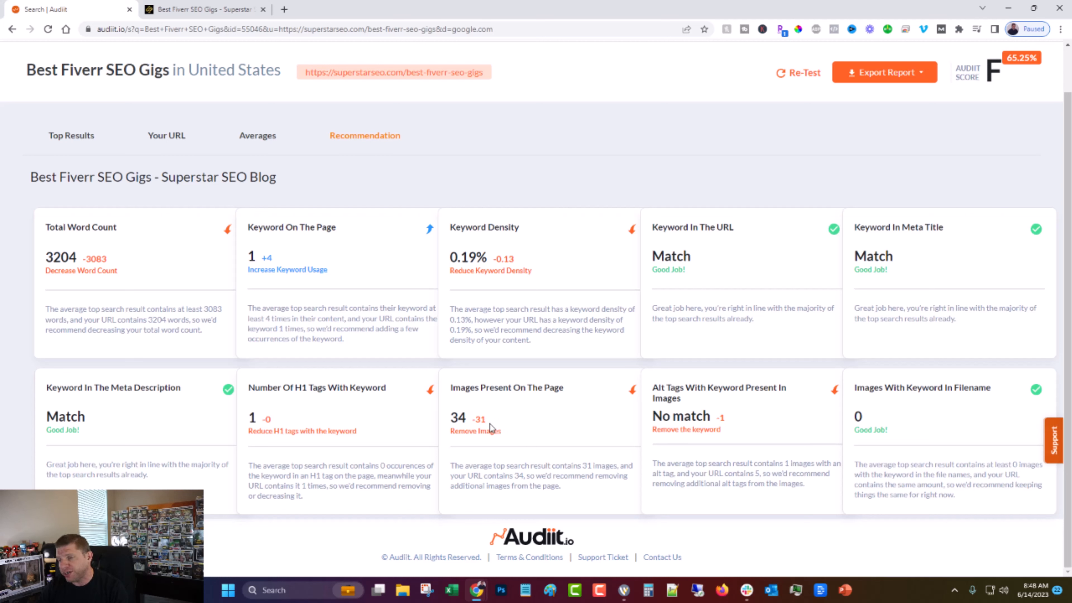
key("ctrl+Tab")
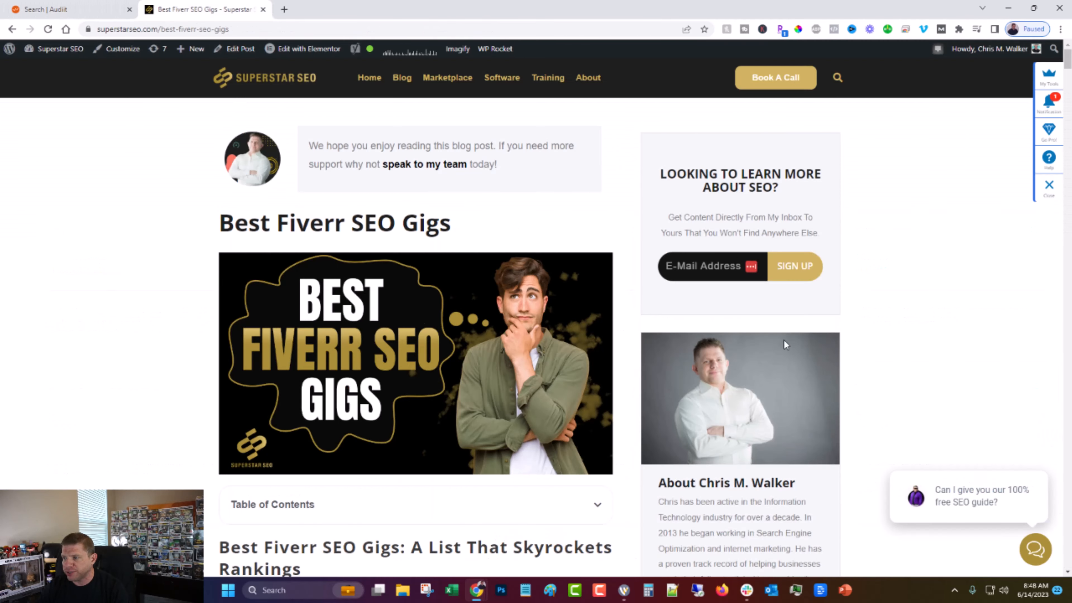
scroll(646, 544, "down", 10)
scroll(536, 444, "down", 6)
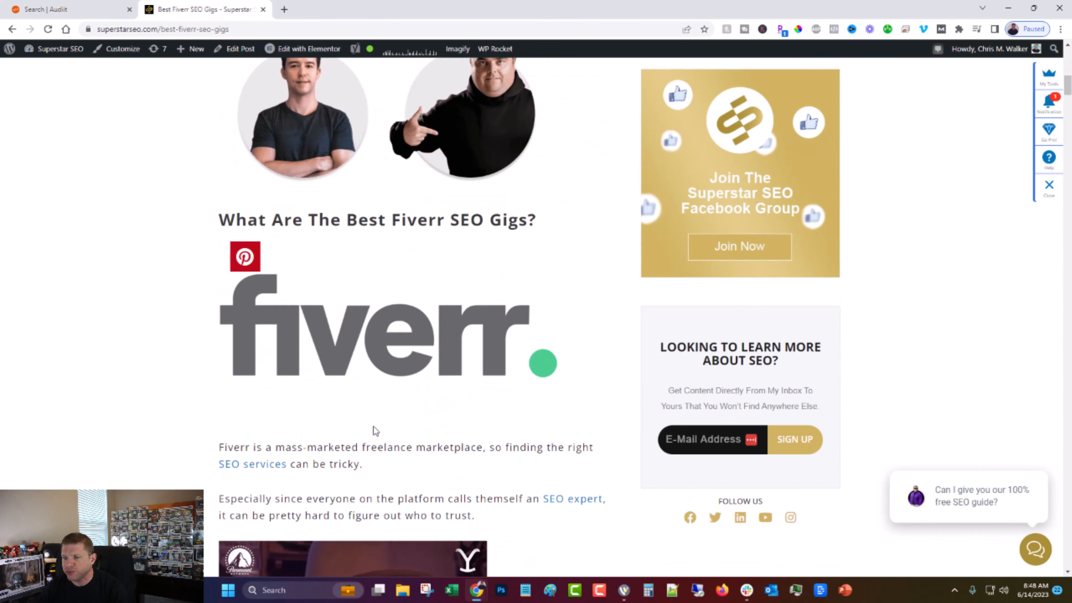
scroll(435, 393, "up", 16)
left_click(23, 8)
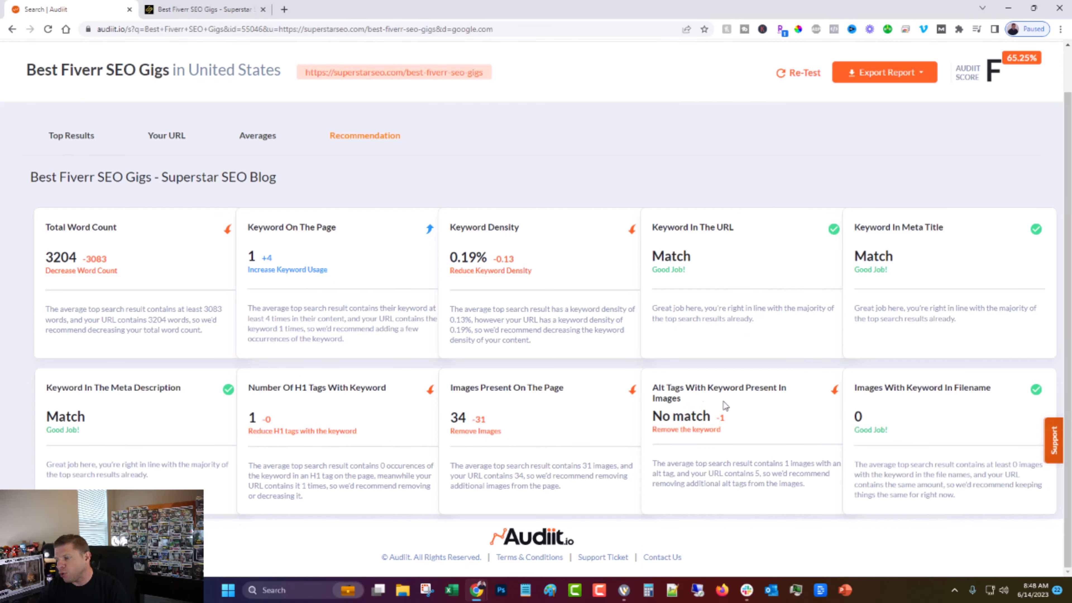
left_click_drag(651, 465, 804, 489)
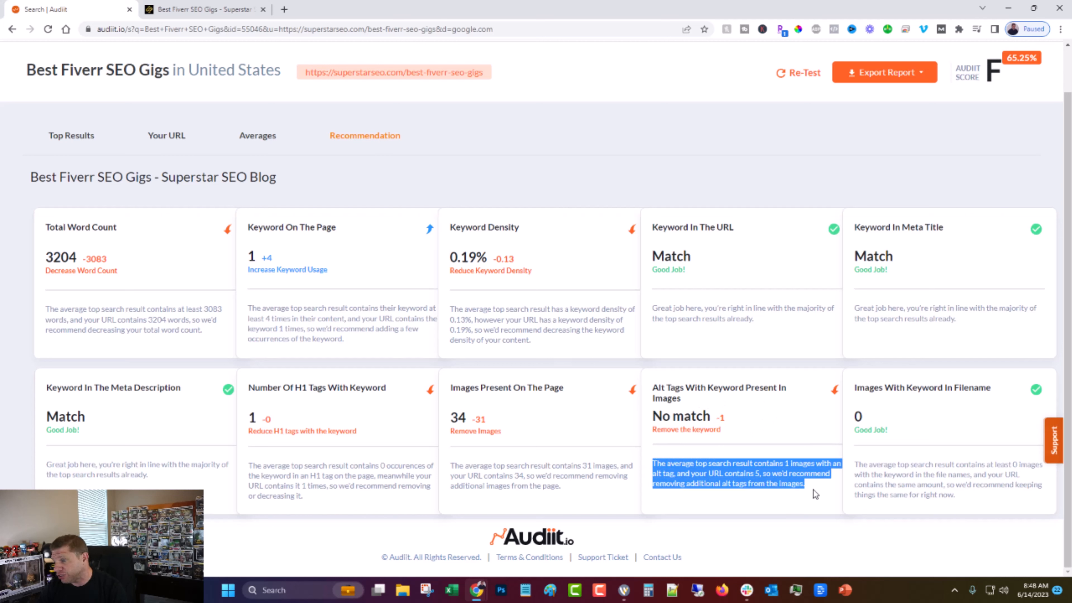
left_click(813, 489)
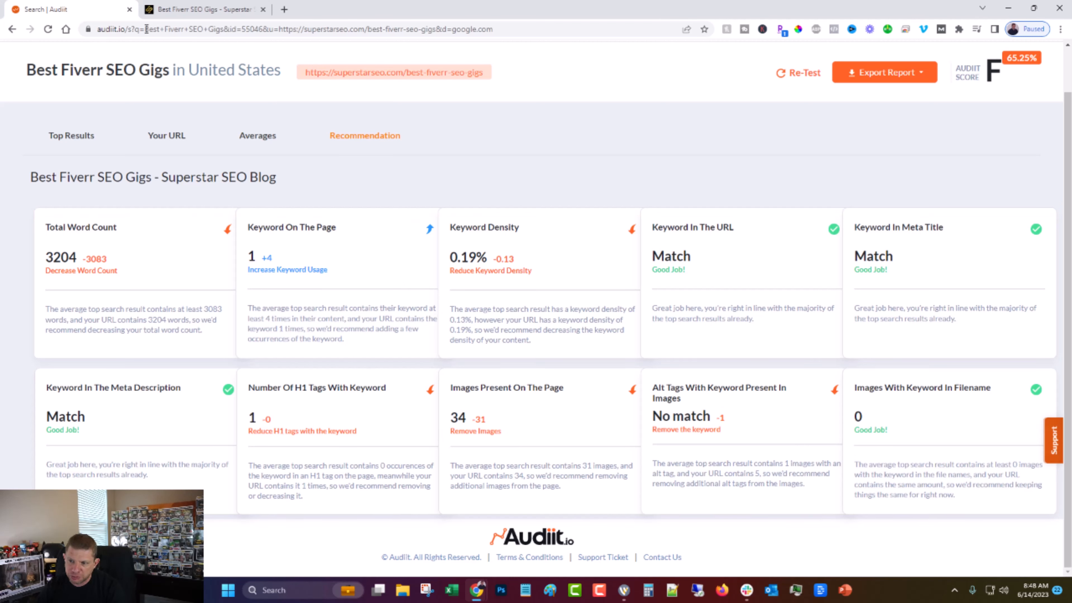
- Open the article's post in the WordPress editor and search it for "Best Fiverr SEO Gigs"
left_click(178, 9)
left_click(68, 6)
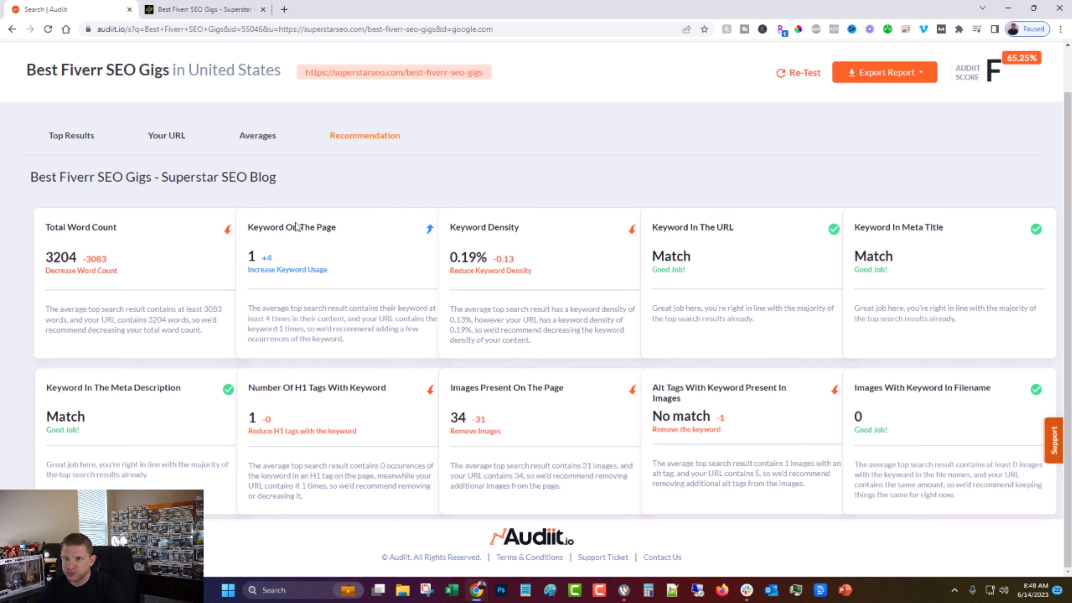
triple_click(271, 242)
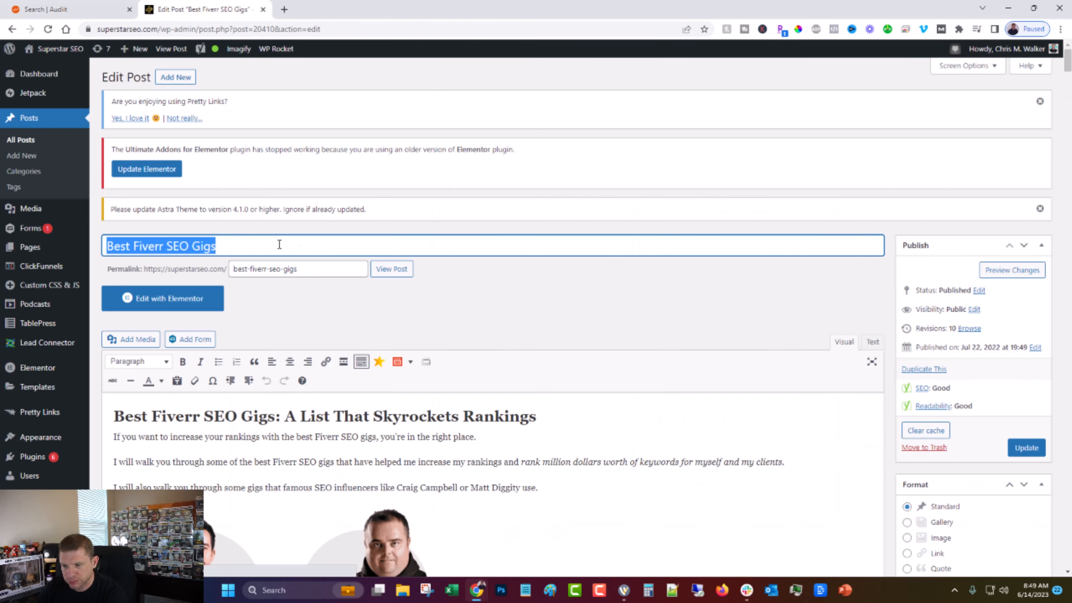
left_click(471, 277)
key("ctrl+f")
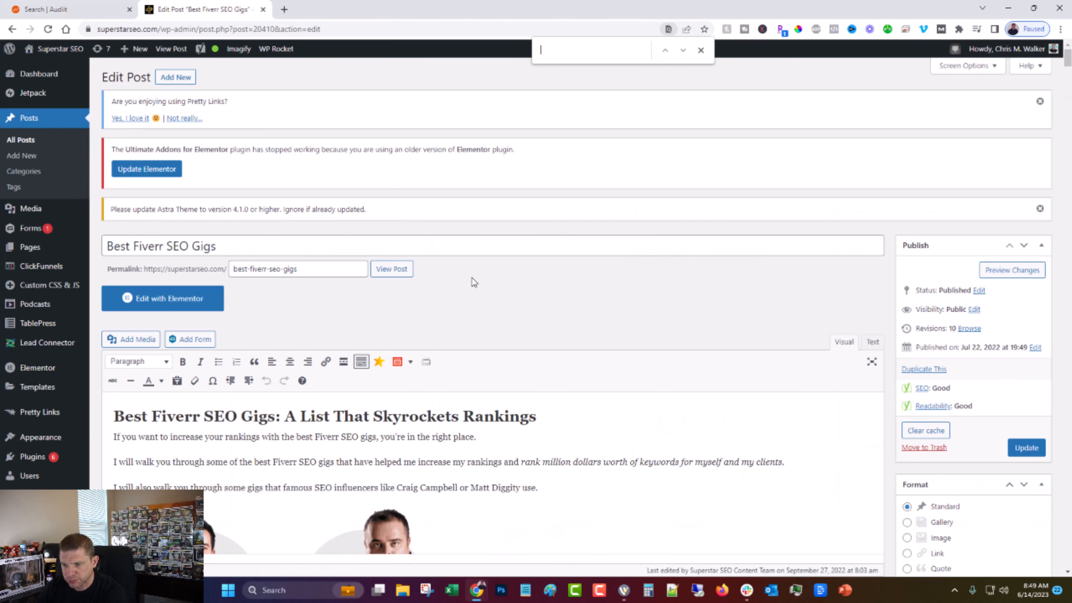
key("Return")
- Examine where the keyword matches occur in the post's title, headings and introduction
scroll(540, 382, "up", 20)
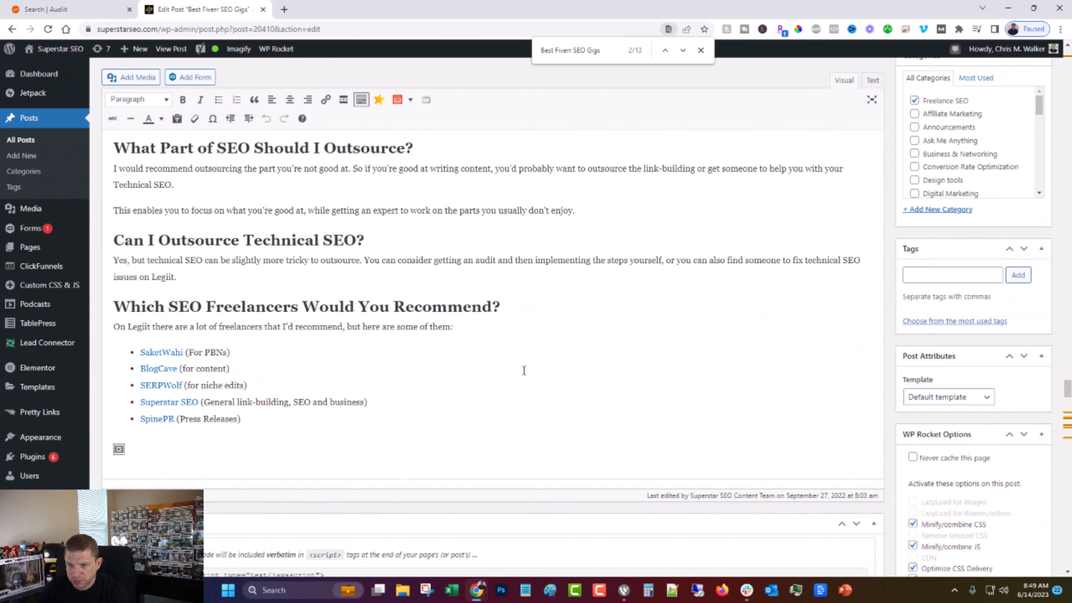
scroll(519, 367, "up", 20)
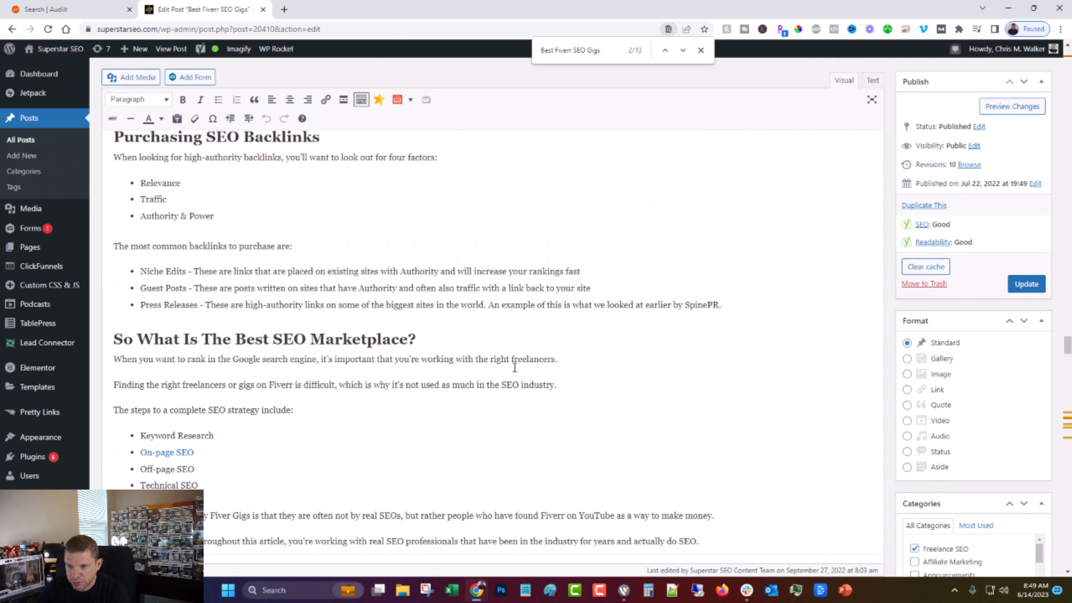
left_click_drag(495, 360, 493, 348)
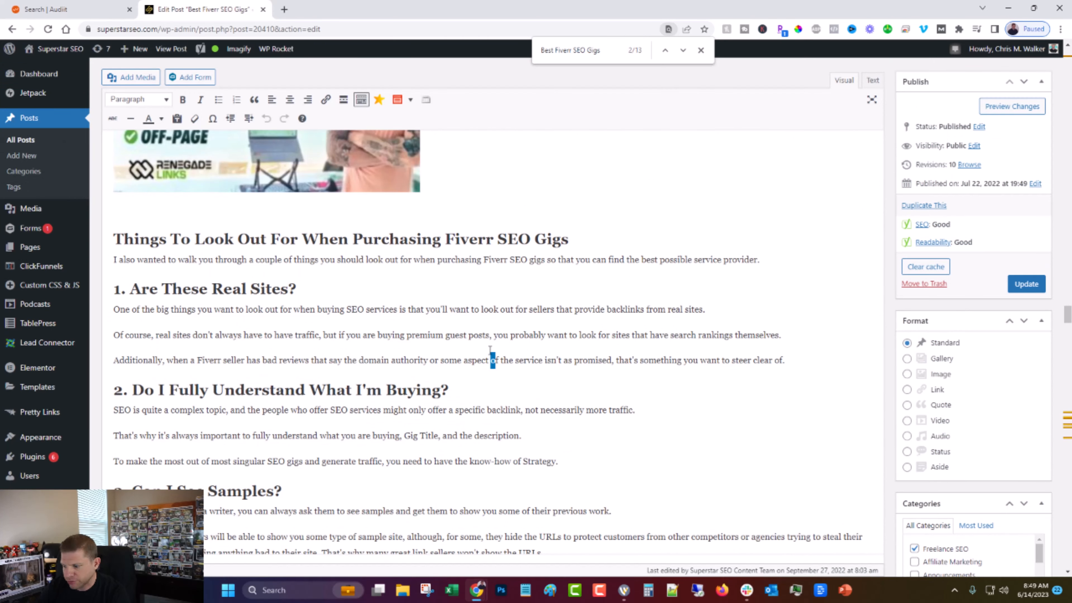
key("ctrl+Home")
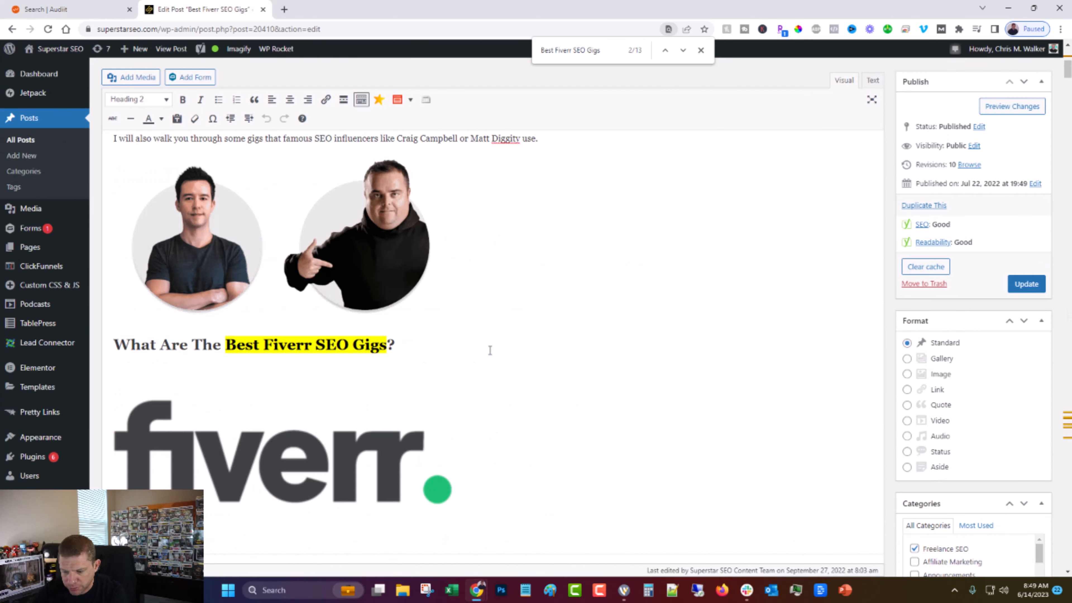
left_click(682, 52)
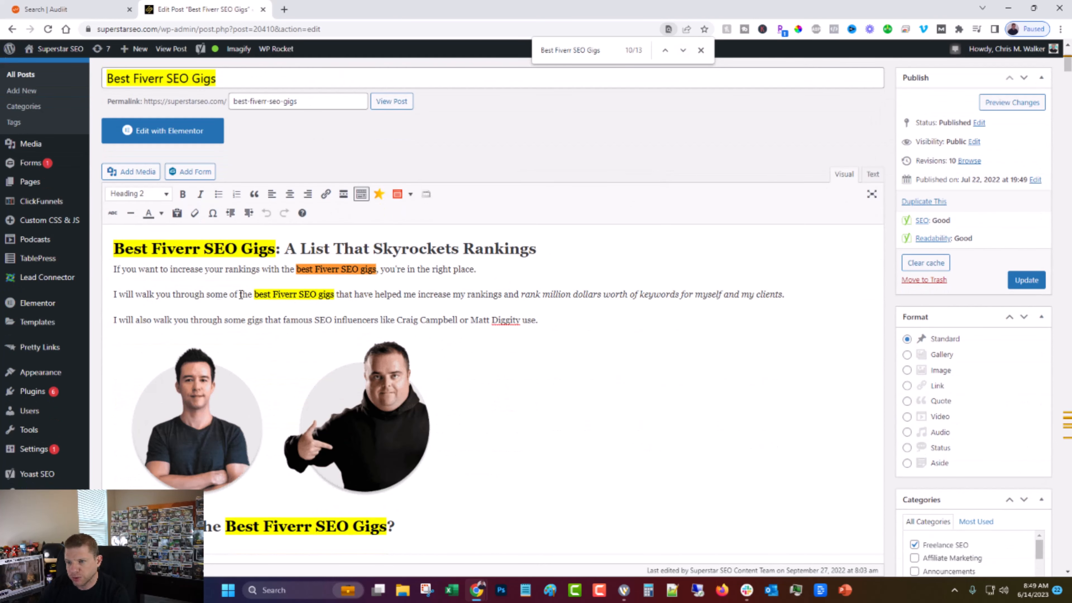
scroll(426, 307, "down", 5)
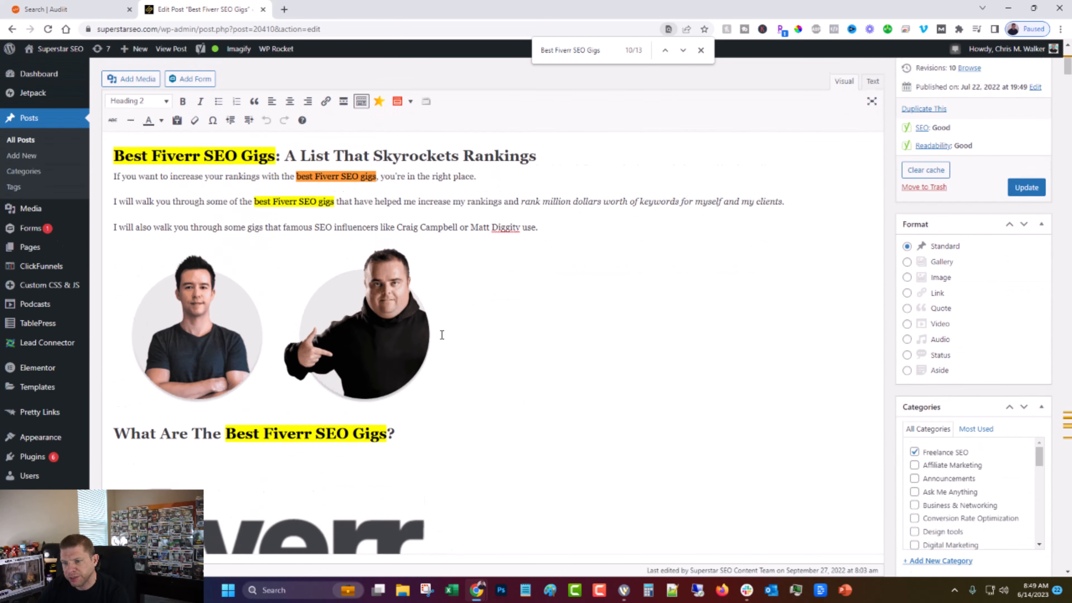
scroll(438, 333, "up", 6)
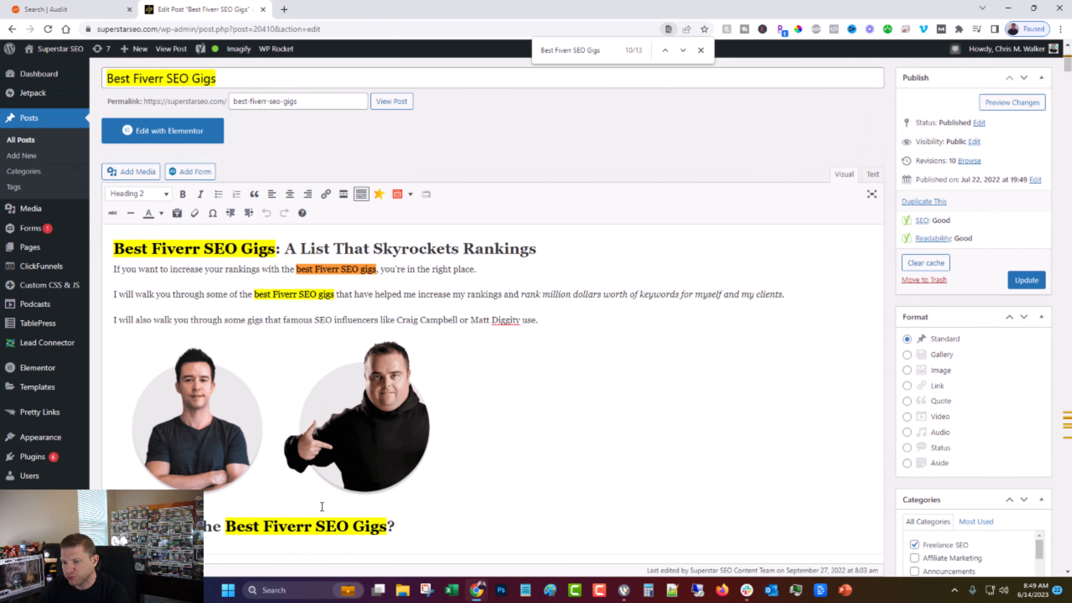
- Reword the question heading as "What Are The Best SEO Gigs On Fiverr?" and change "best" to "top" in the second introductory paragraph
scroll(360, 523, "down", 4)
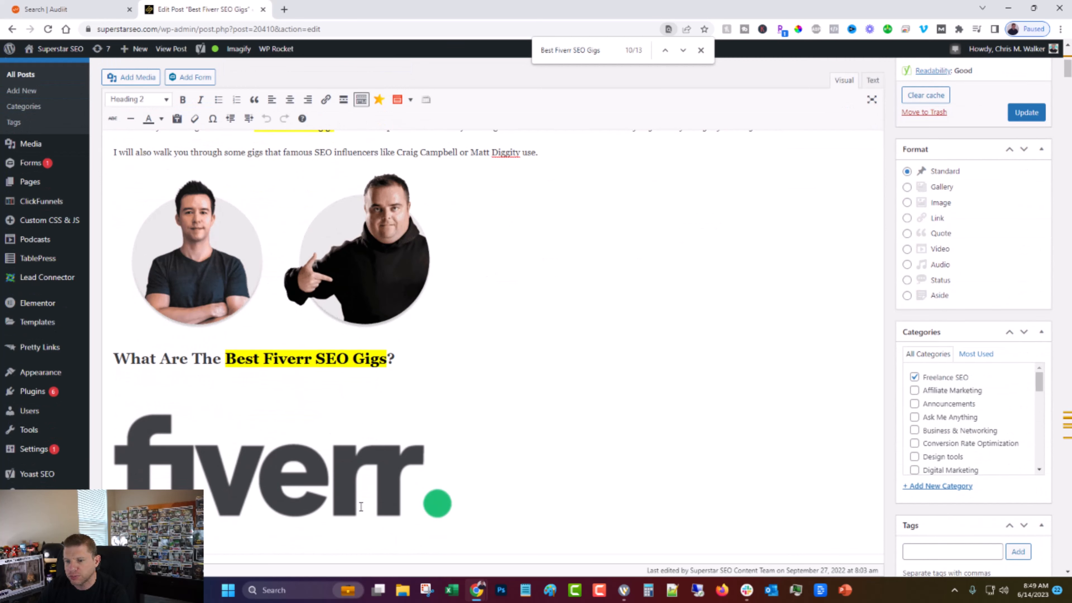
scroll(361, 507, "up", 3)
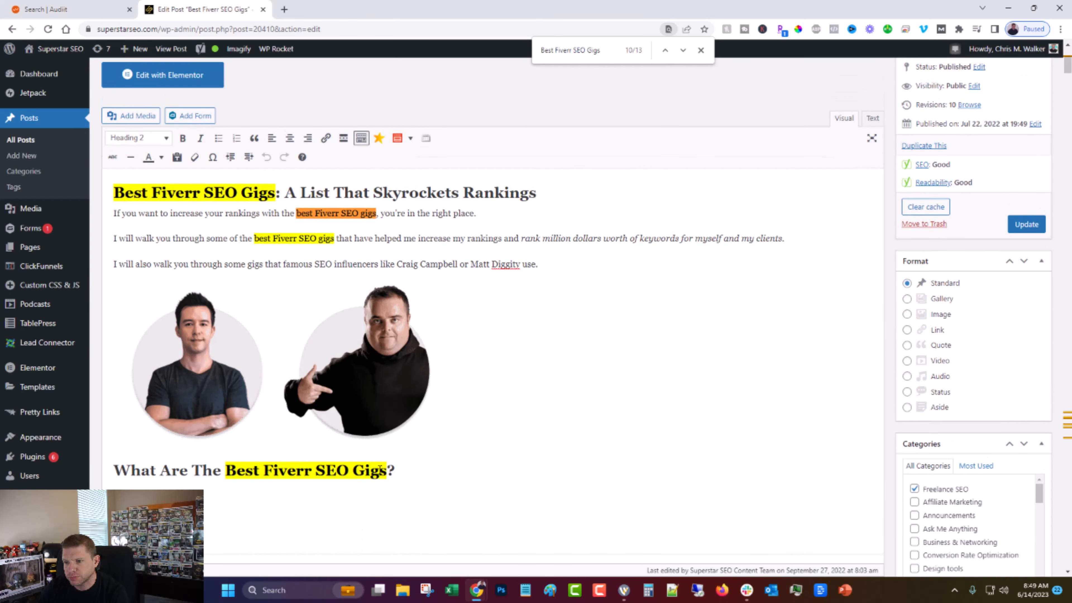
left_click_drag(387, 470, 266, 466)
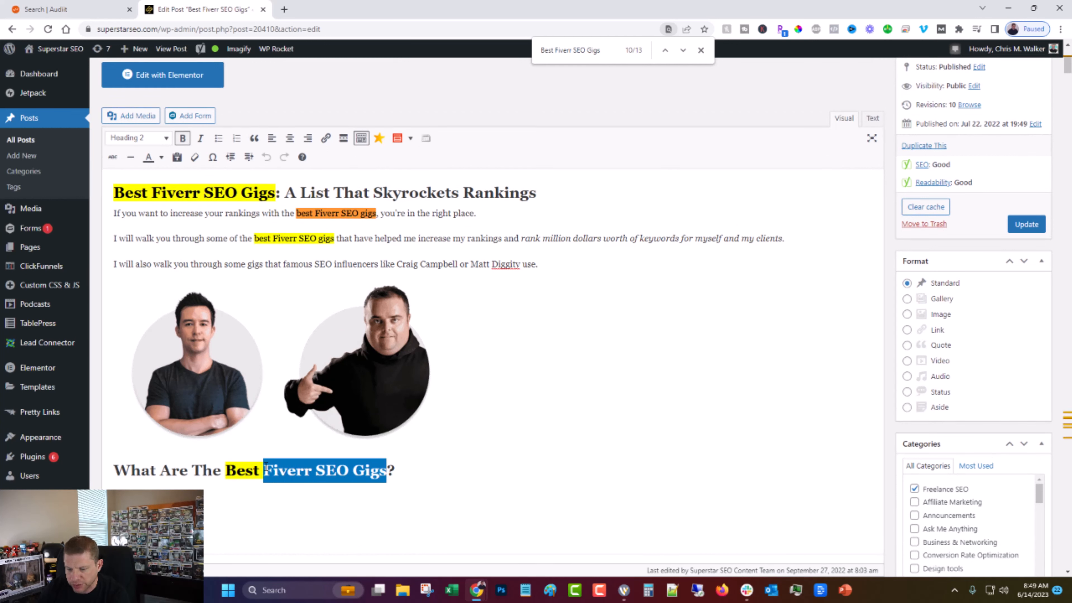
type("SEO")
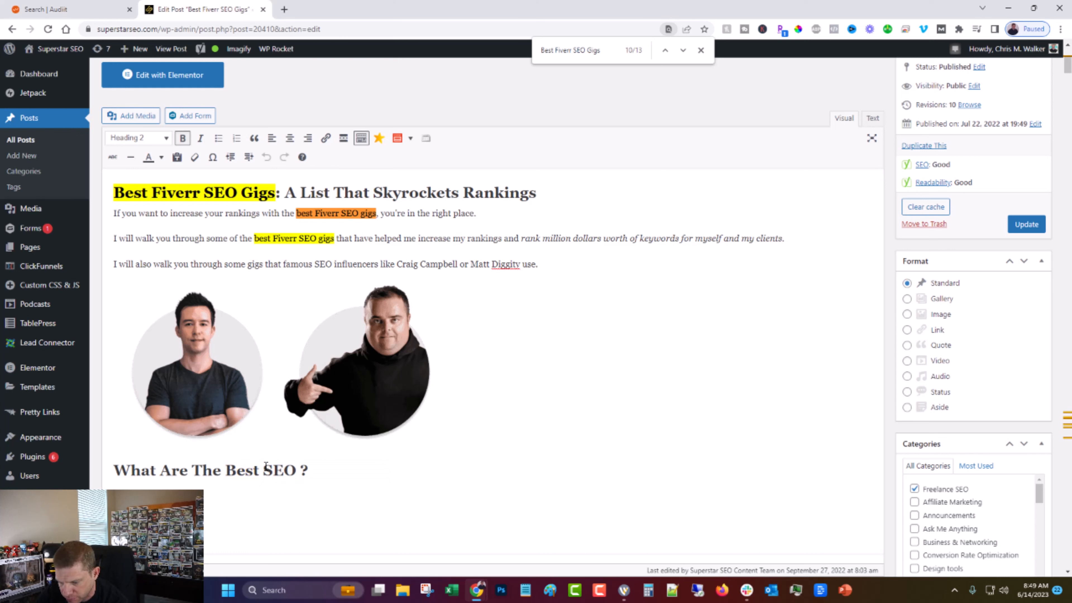
type(" Gigs O")
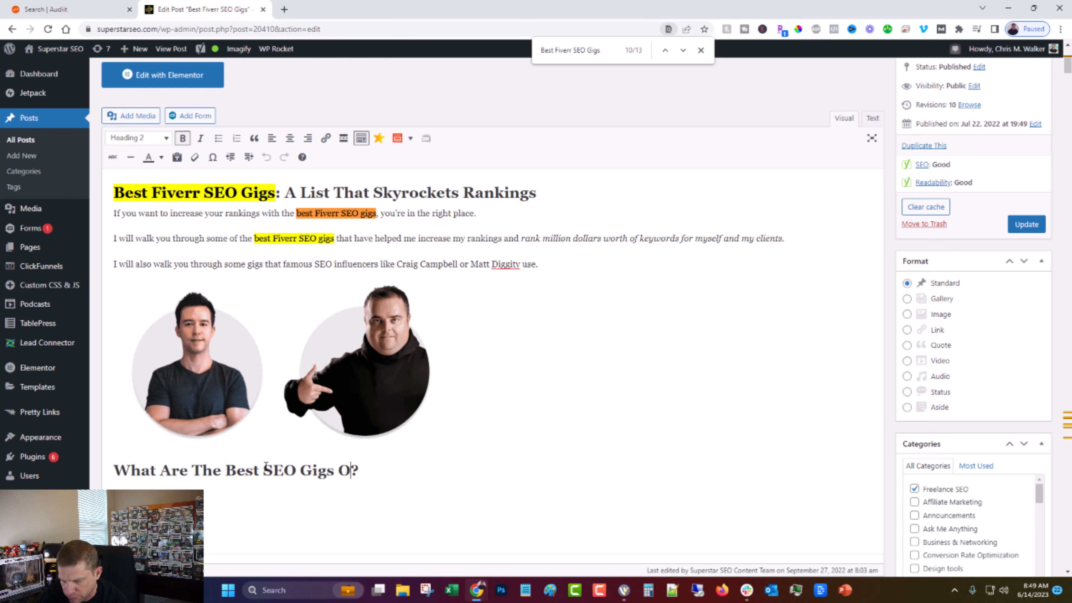
type("n Fiverr")
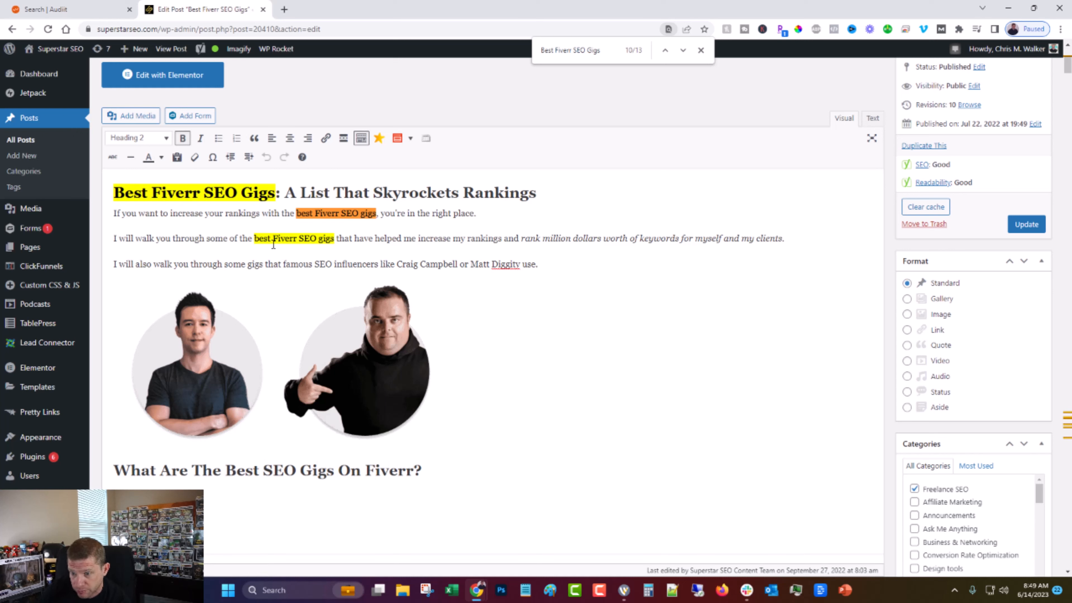
left_click_drag(271, 240, 255, 240)
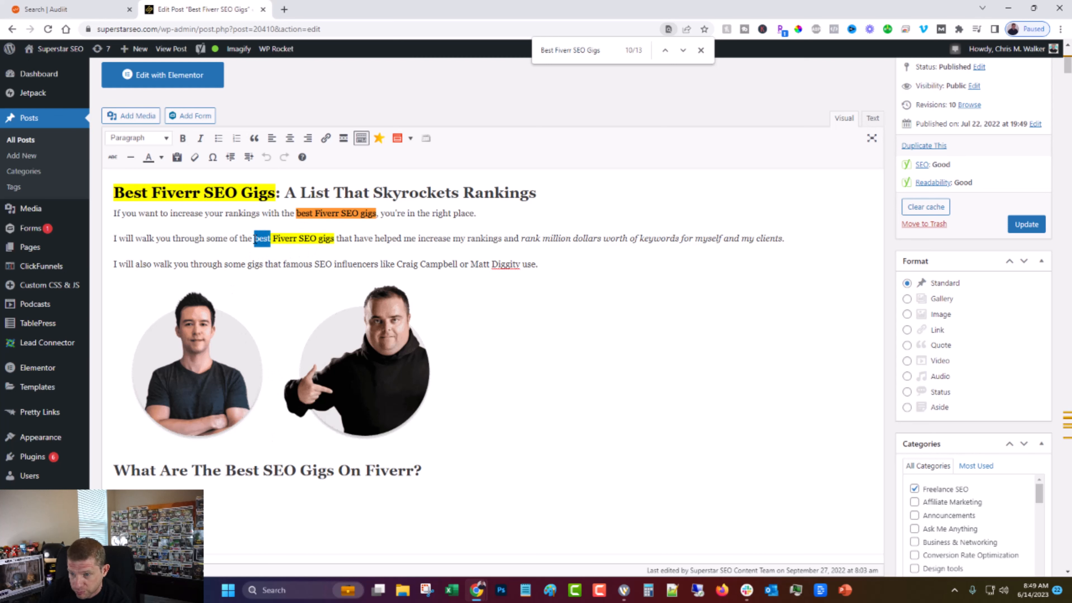
type("top")
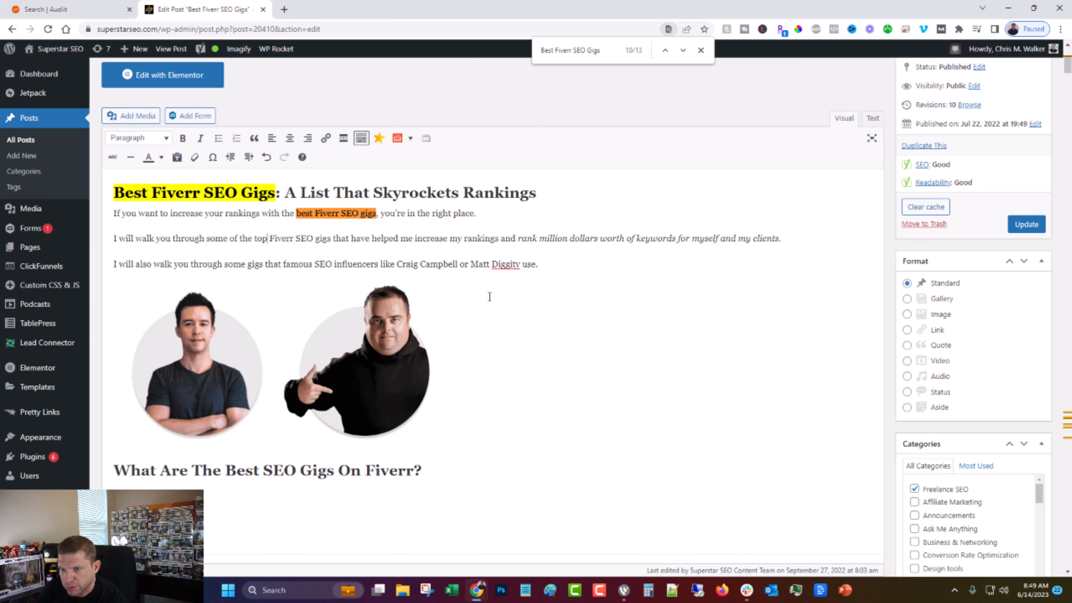
- Check the alternative text of the two influencer portraits in the introduction, leaving their image details unedited
scroll(480, 297, "down", 3)
left_click(310, 259)
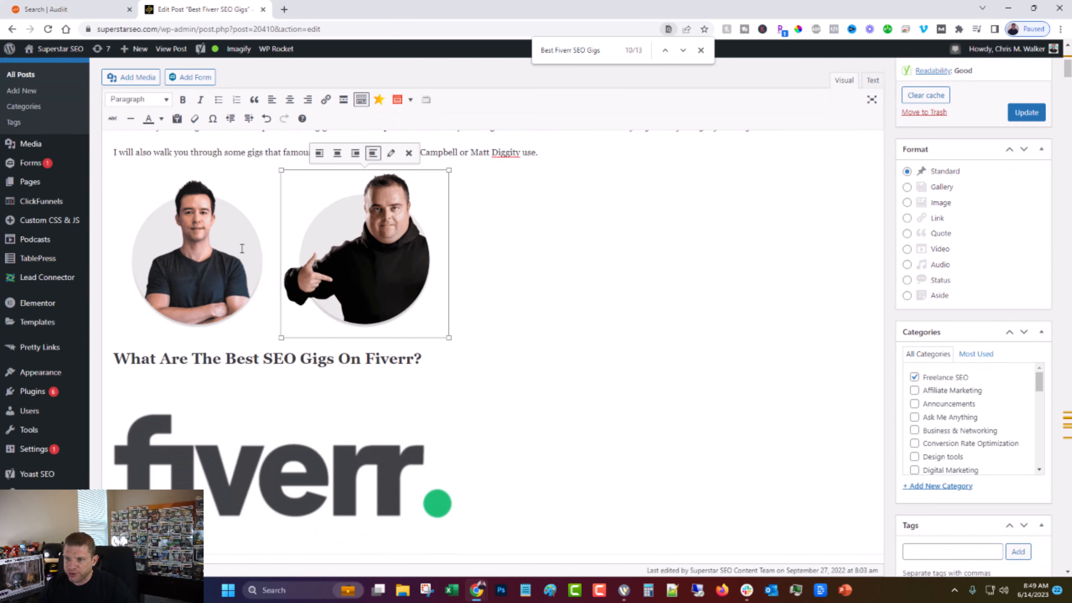
left_click(171, 236)
left_click(223, 152)
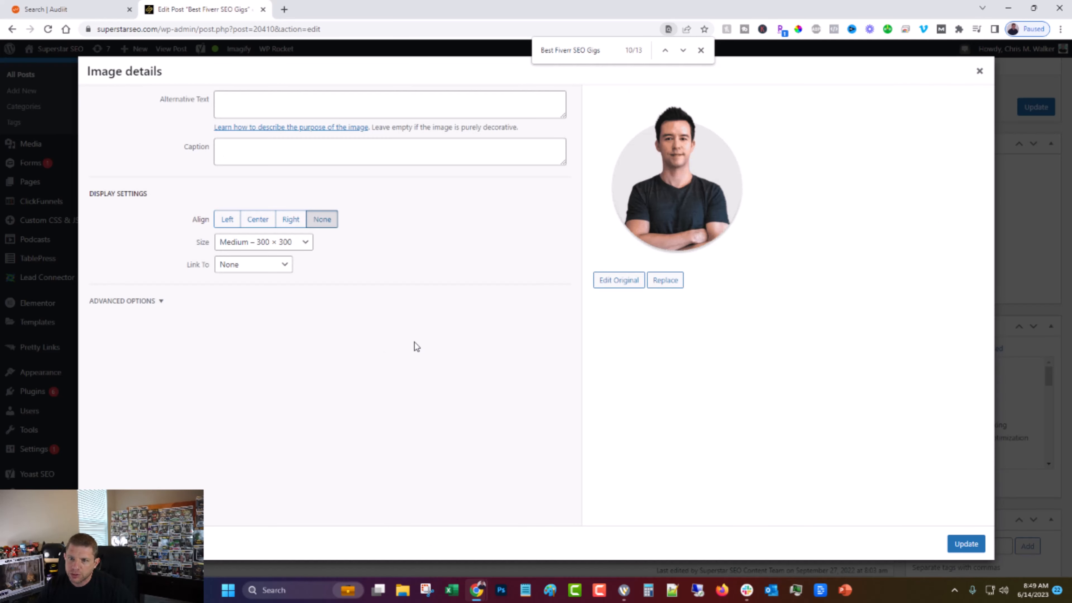
left_click(980, 71)
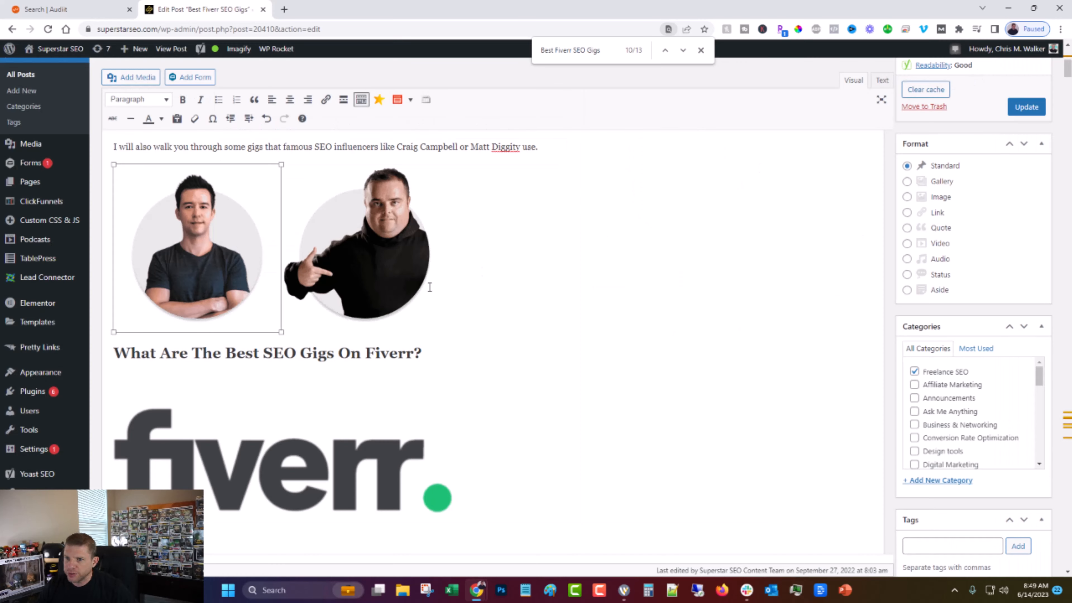
left_click(391, 147)
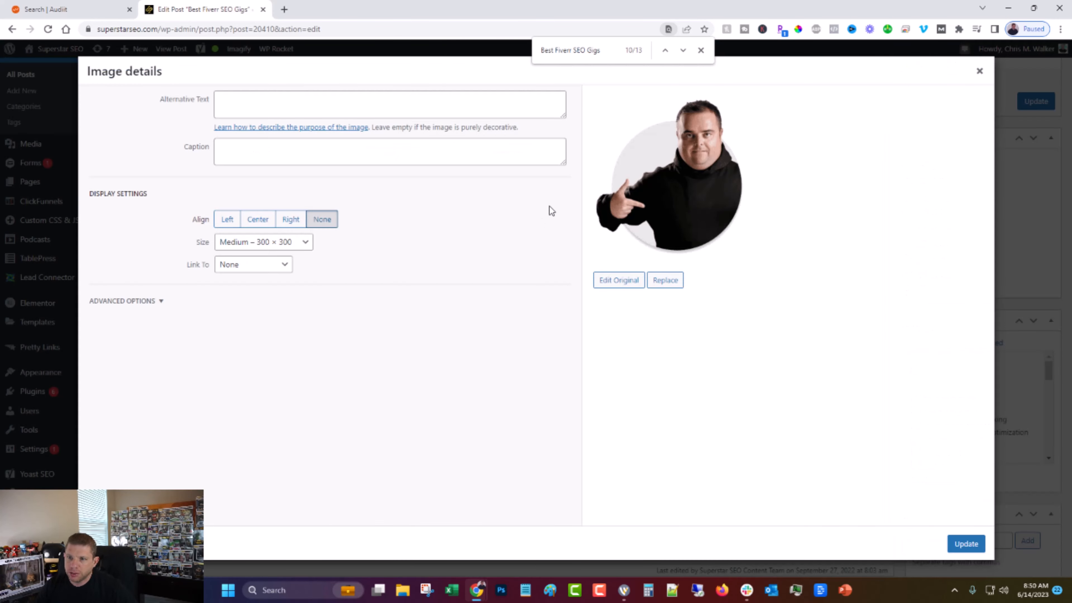
left_click(979, 70)
- Open the image details of the Fiverr logo below the question heading and close them without changes
scroll(288, 374, "down", 2)
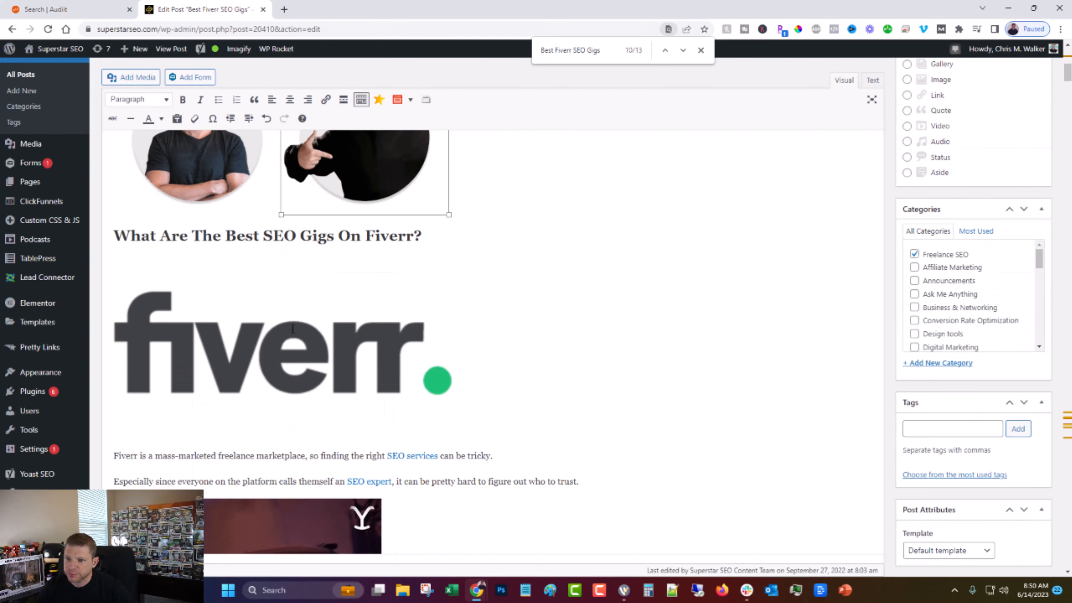
left_click(289, 330)
left_click(308, 232)
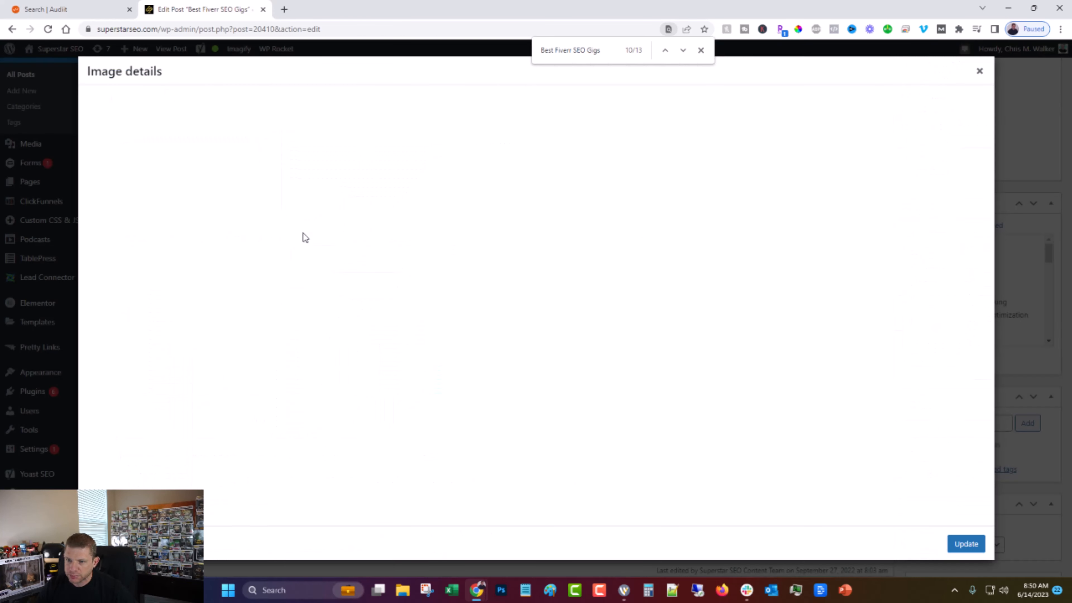
left_click(979, 70)
- Check the alternative text of the "Kind of an expert on it" and "Be. Careful." images without editing them
scroll(458, 330, "down", 8)
scroll(295, 316, "up", 5)
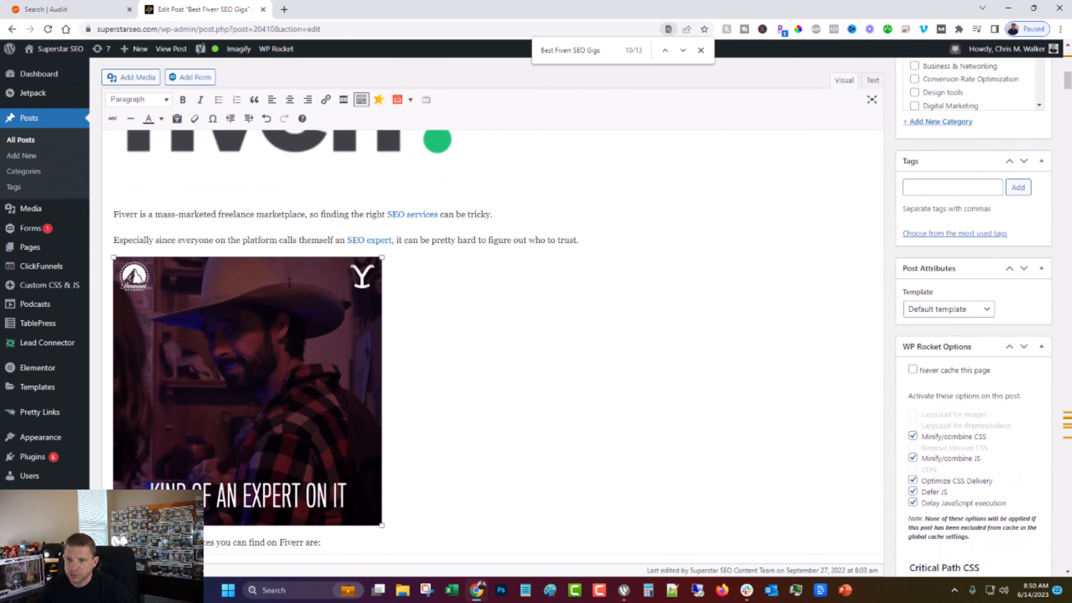
left_click(281, 309)
left_click(274, 253)
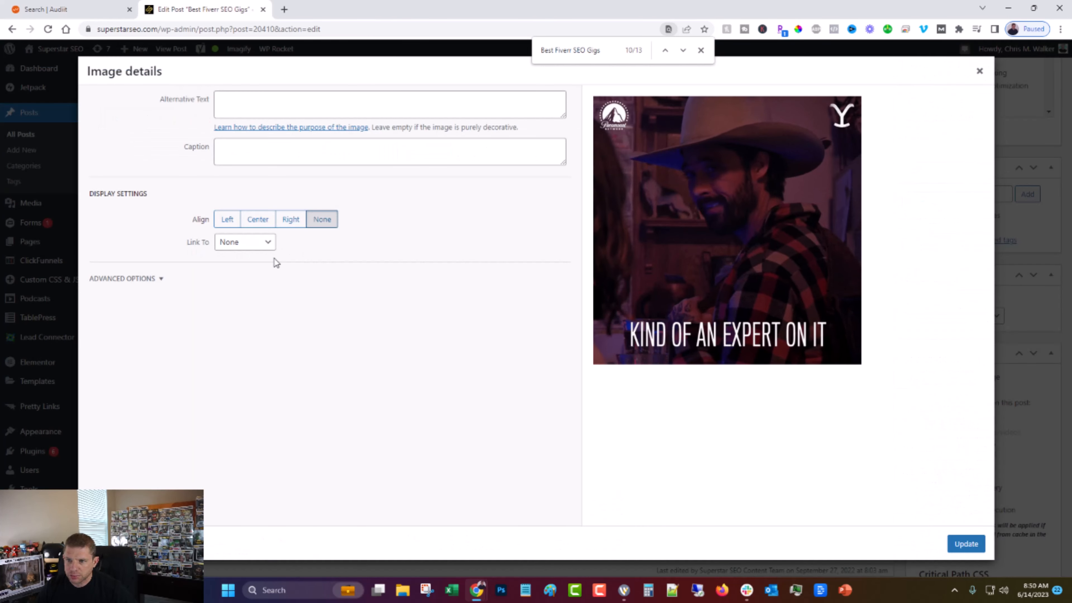
key("Escape")
scroll(301, 280, "down", 10)
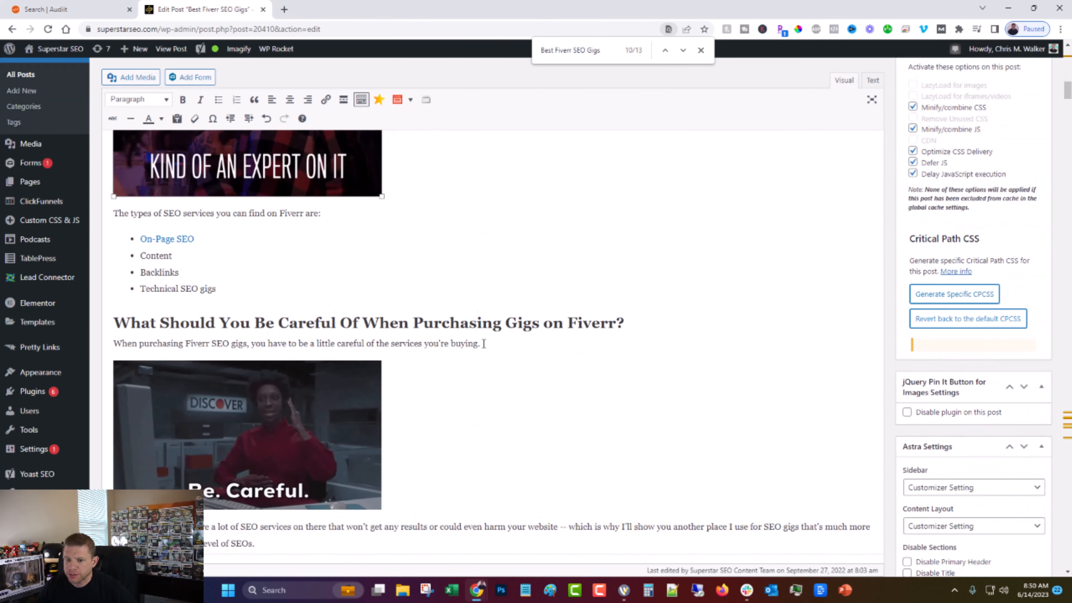
left_click(300, 280)
left_click(273, 178)
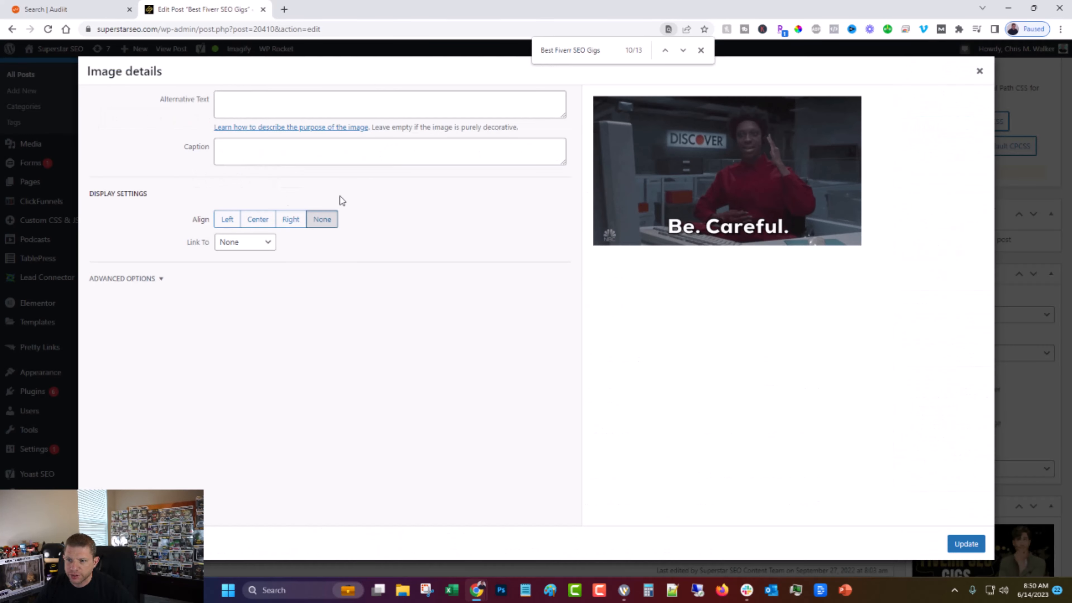
left_click(977, 71)
- Check the alternative text of the press release image under gig 1 and the internal linking strategy image under gig 2
scroll(495, 318, "down", 8)
left_click(417, 334)
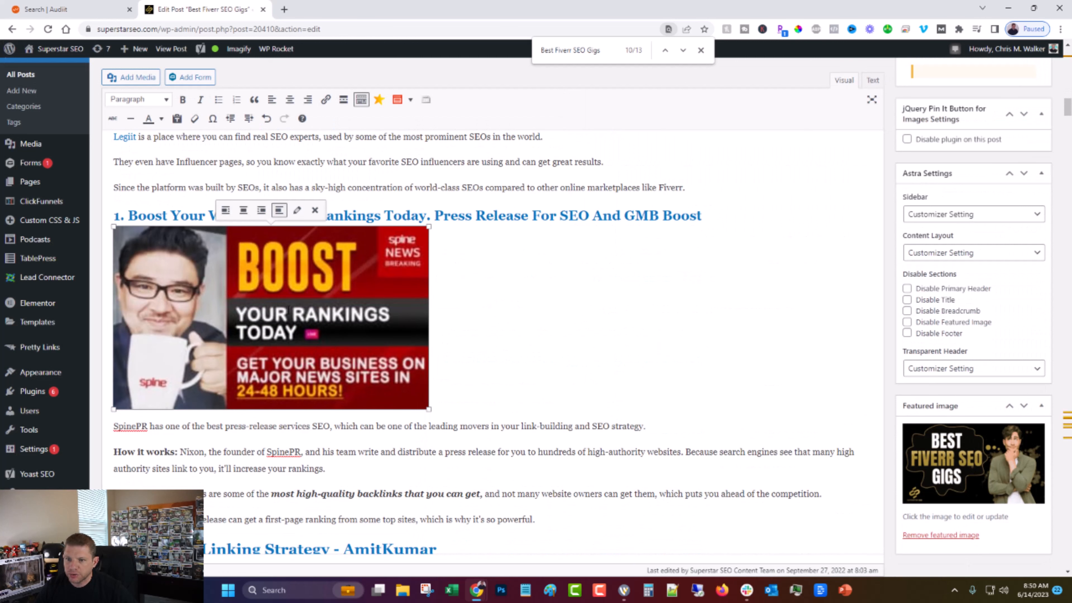
left_click(297, 210)
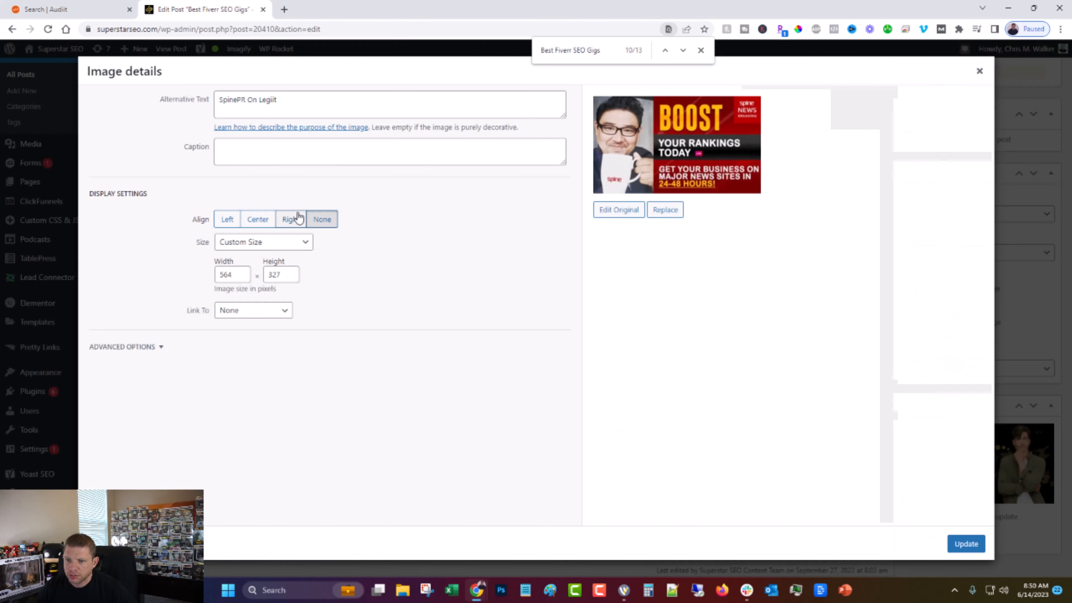
left_click(978, 71)
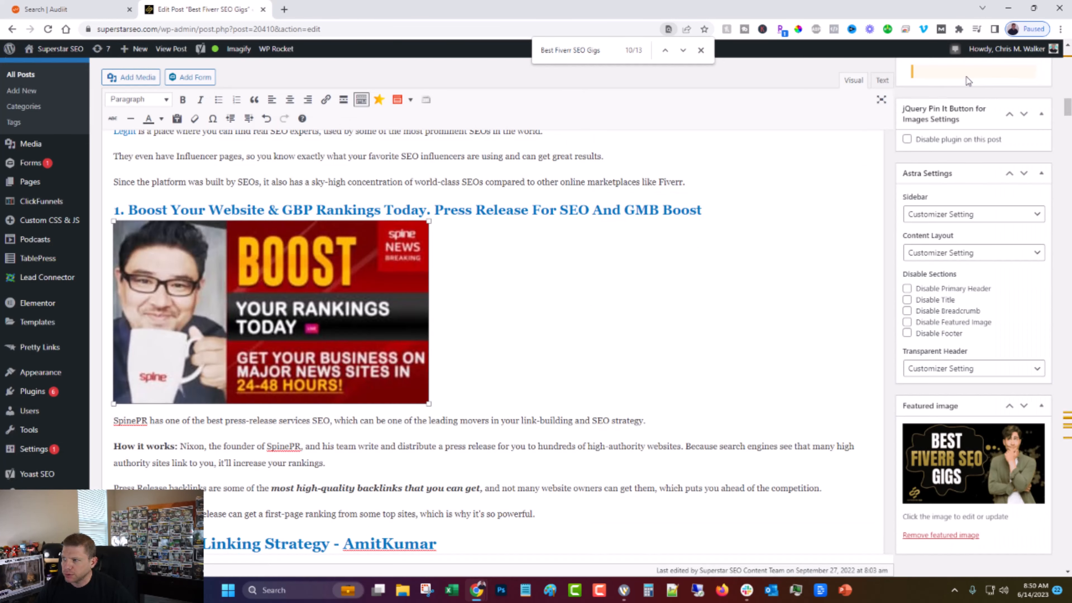
scroll(315, 290, "down", 7)
left_click(315, 290)
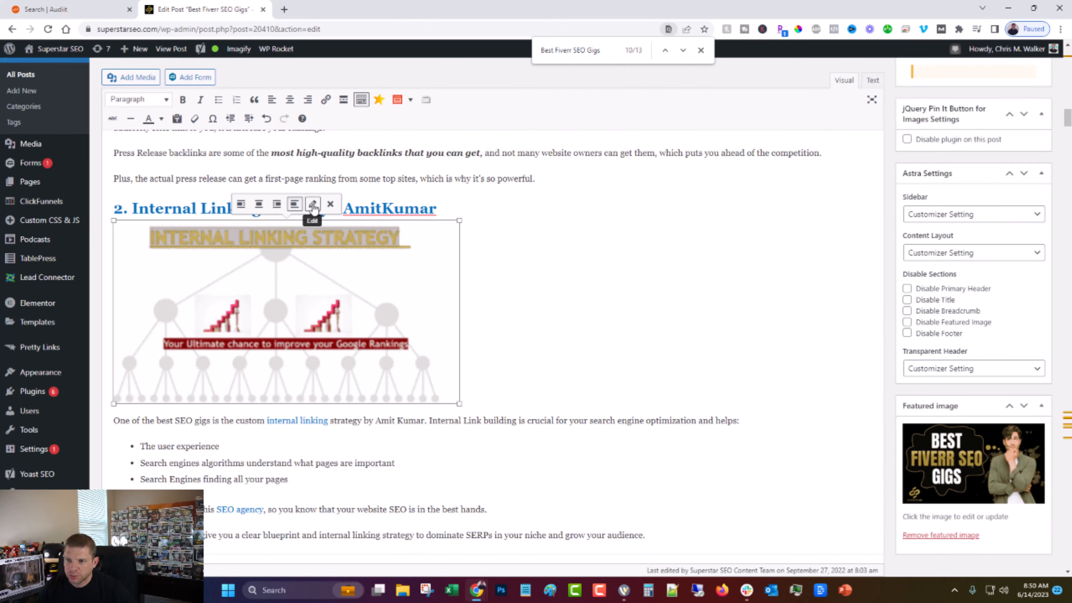
left_click(310, 207)
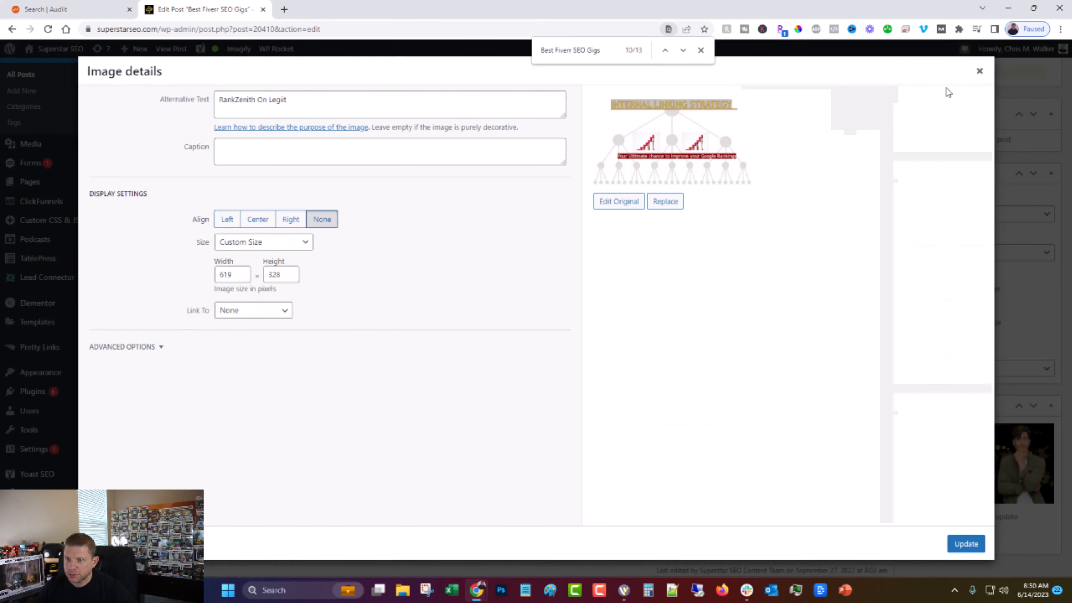
left_click(978, 71)
- Replace the alternative text of the Curated Links image under "Niche Edits by SERPWolf" with "Serpwolf On Legiit" and update the image
scroll(528, 309, "down", 5)
scroll(528, 309, "down", 3)
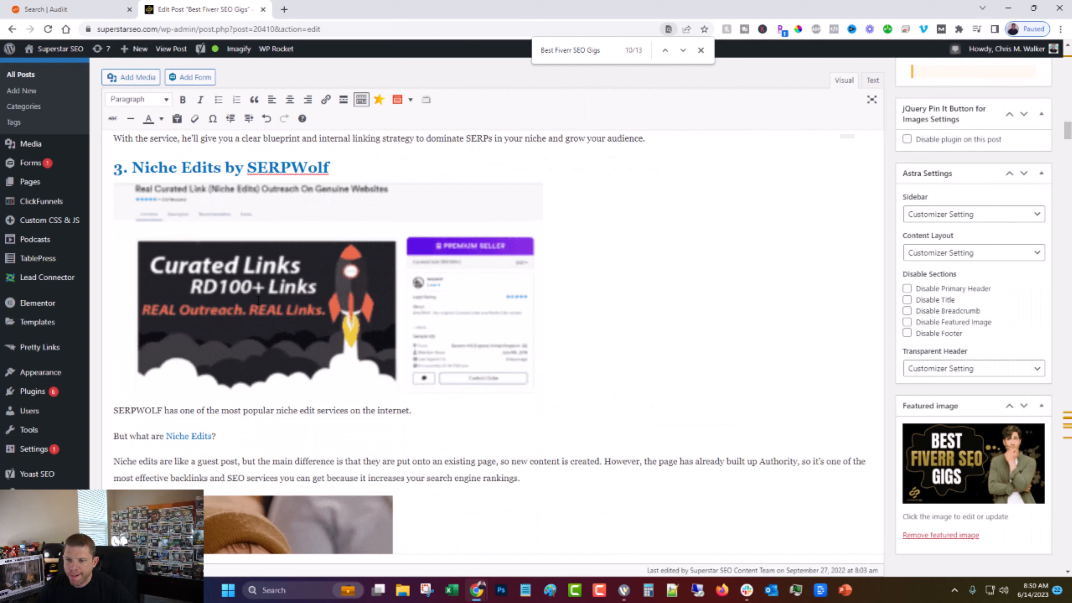
left_click(528, 310)
left_click(354, 164)
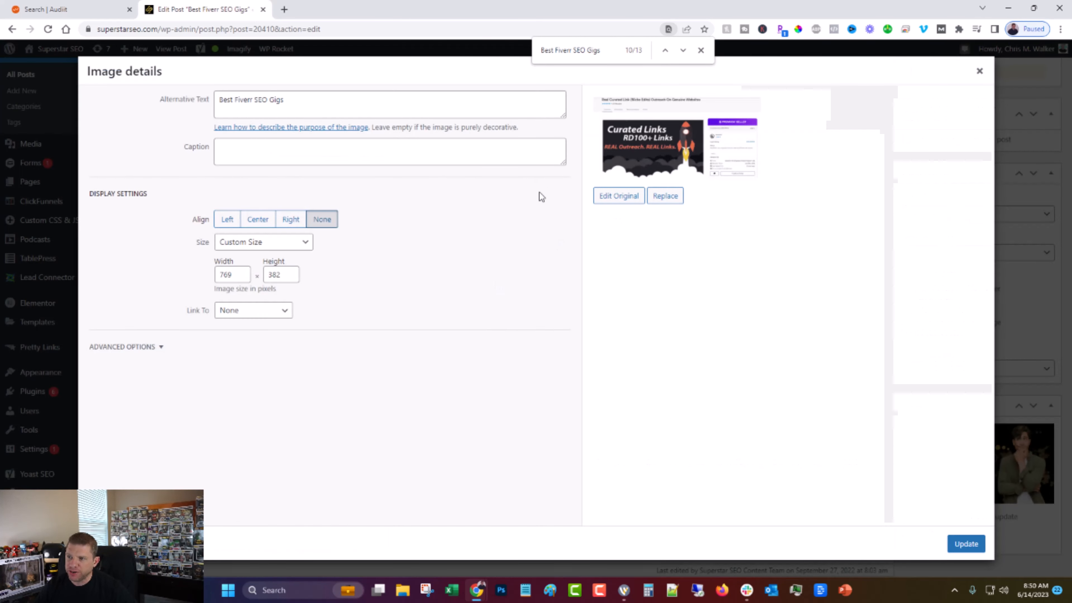
left_click_drag(363, 104, 140, 109)
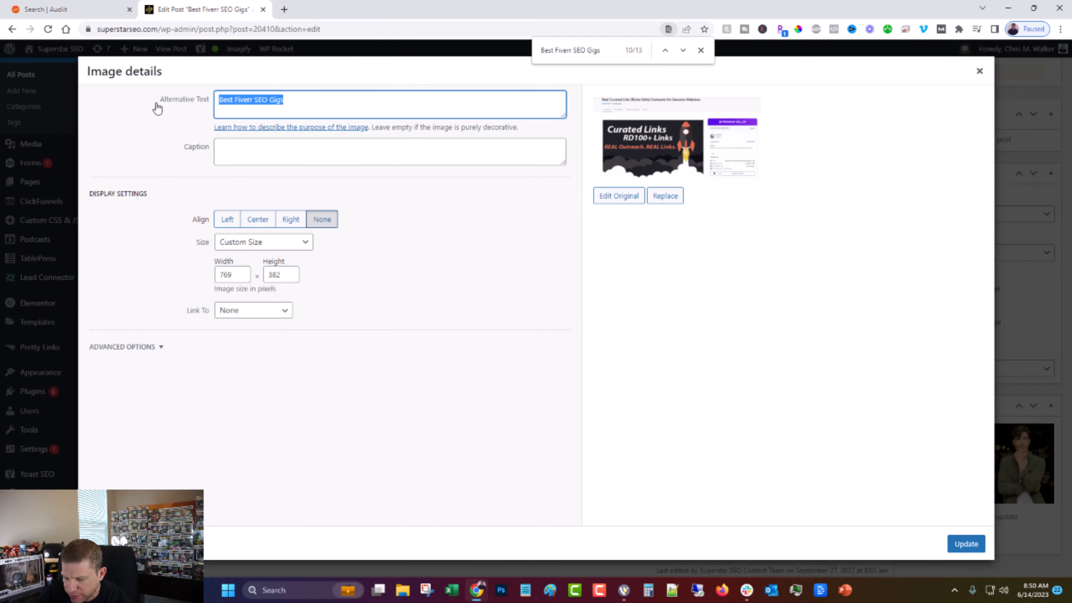
type("Serp")
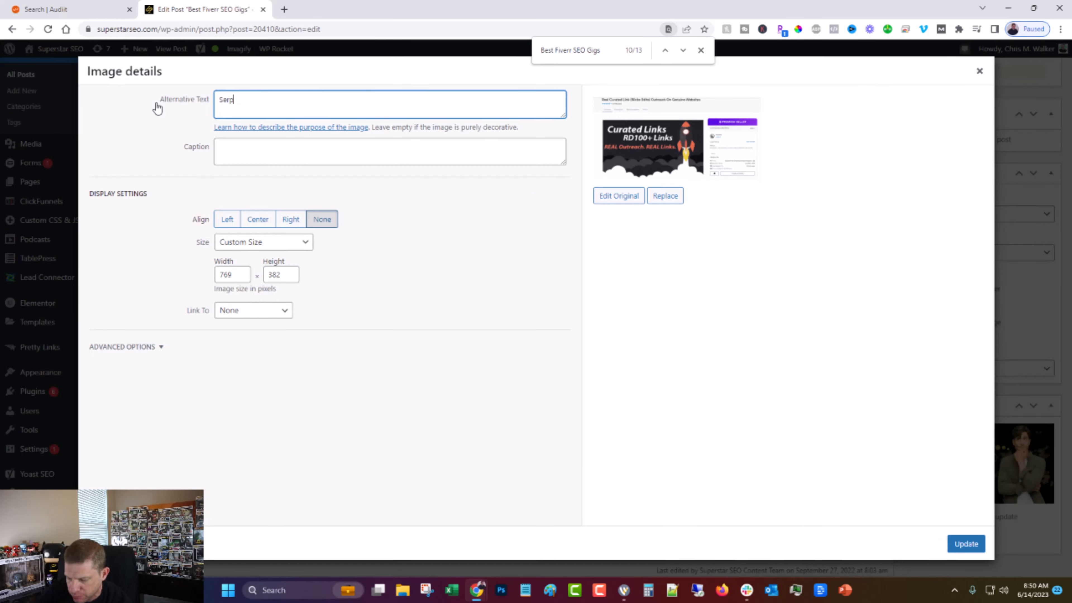
type("wd")
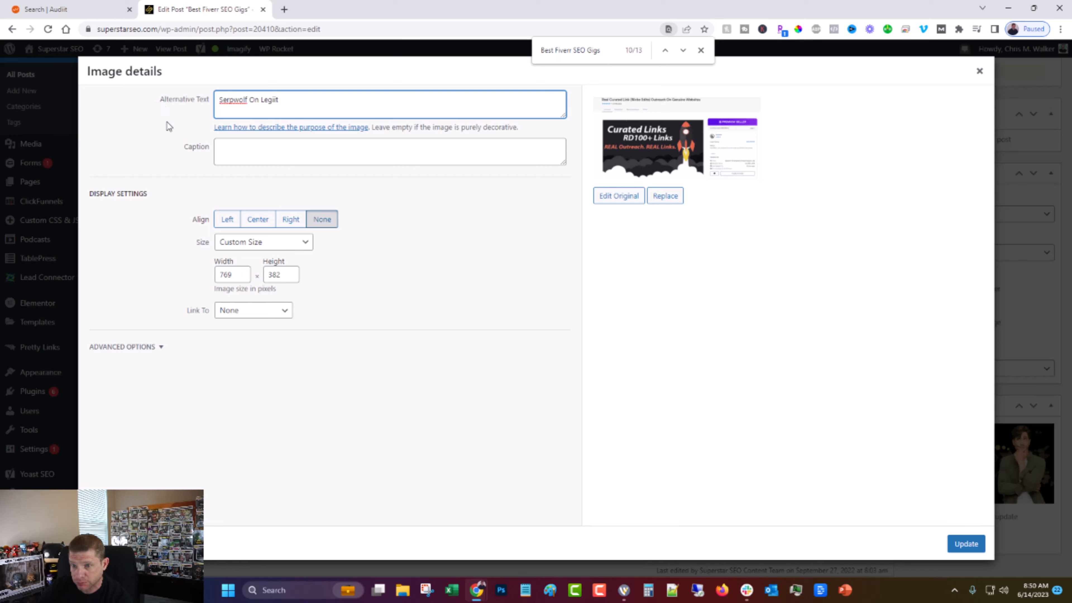
left_click(966, 544)
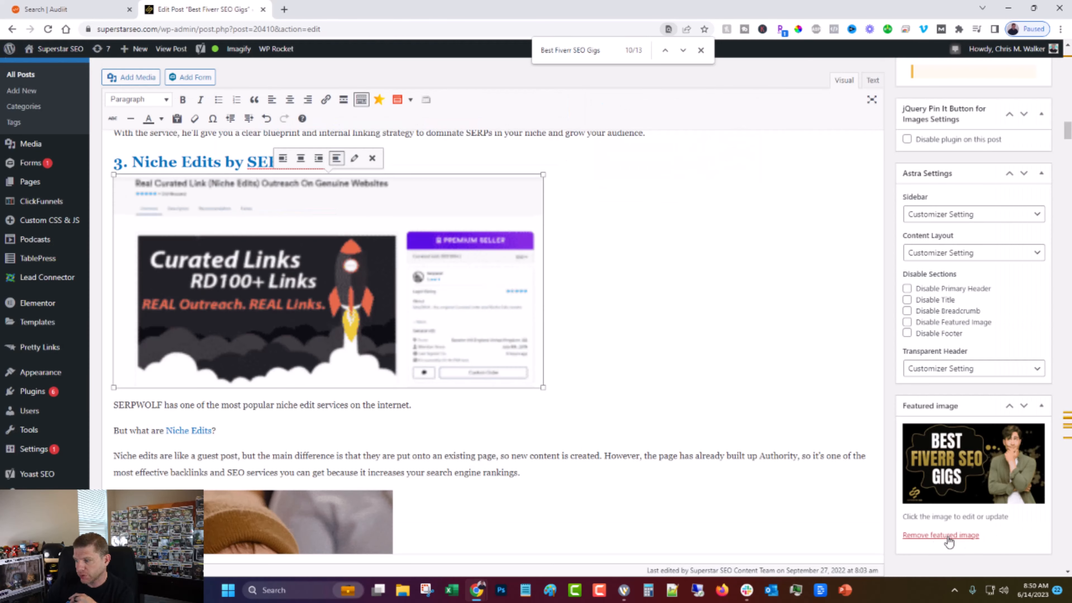
- Check the alternative text of the thinking man image in the niche edits section and the Surfer image under gig #4
scroll(422, 358, "down", 3)
left_click(211, 304)
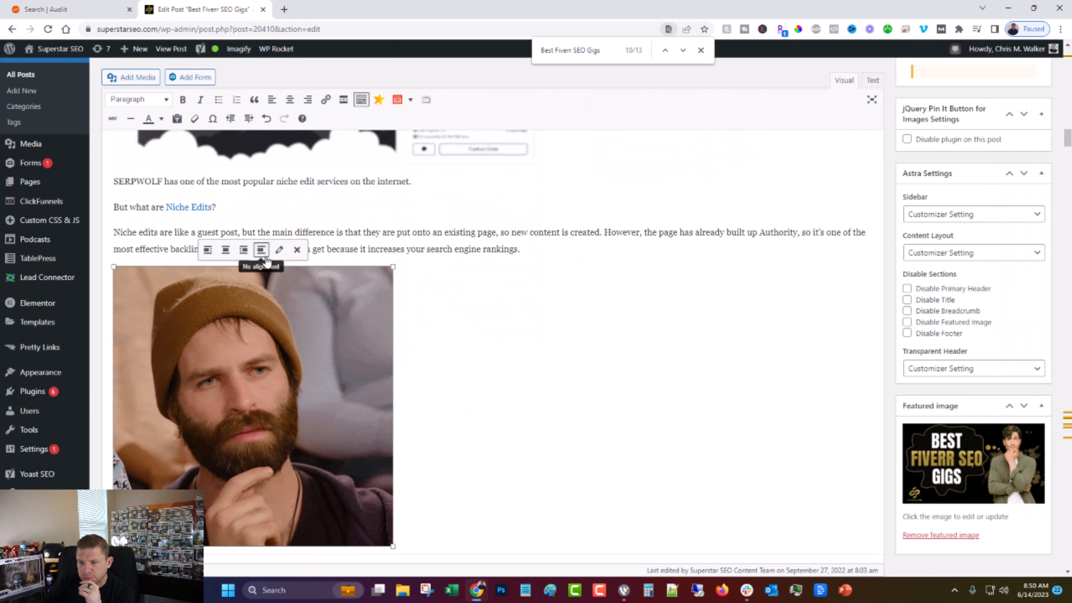
left_click(278, 249)
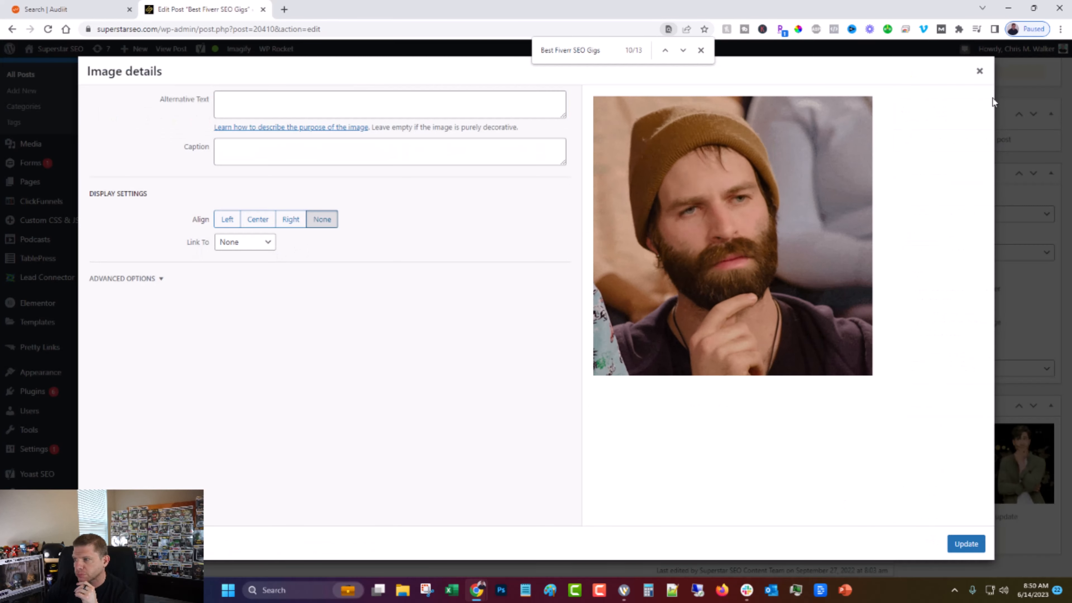
left_click(980, 71)
scroll(569, 304, "down", 1)
left_click(321, 304)
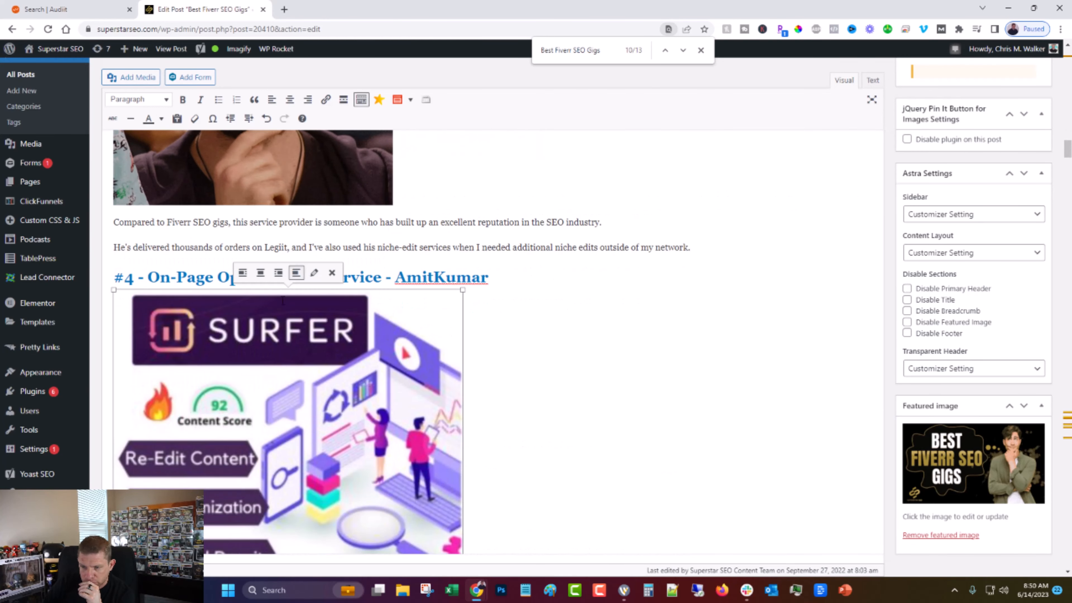
left_click(314, 273)
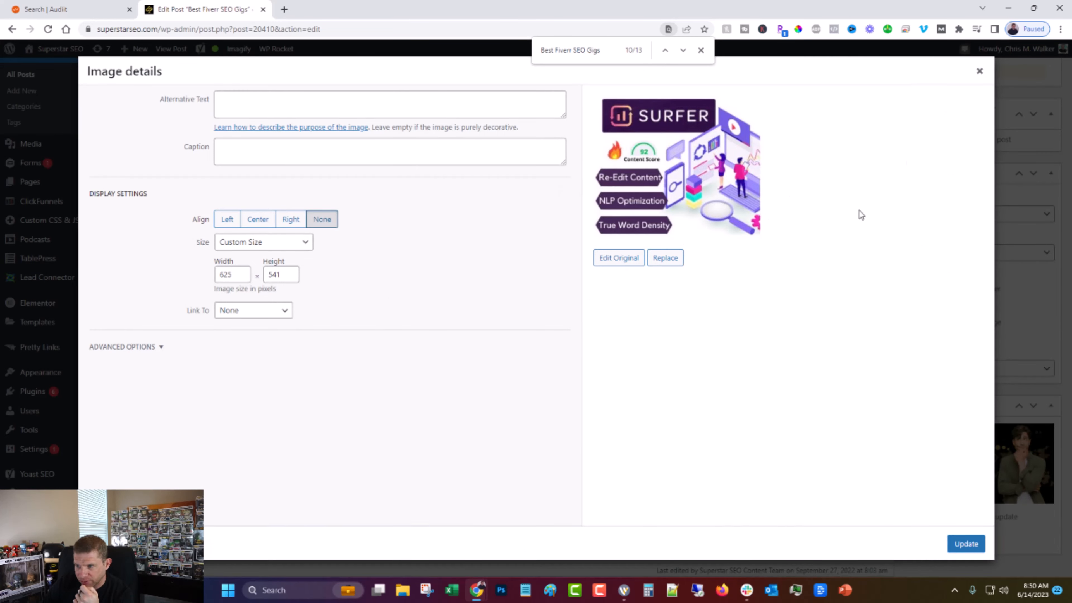
left_click(979, 71)
- Check the alternative text of the "Mega 10K" image under gig #5, BlogCave - SEO Content
scroll(424, 436, "down", 5)
scroll(425, 437, "down", 5)
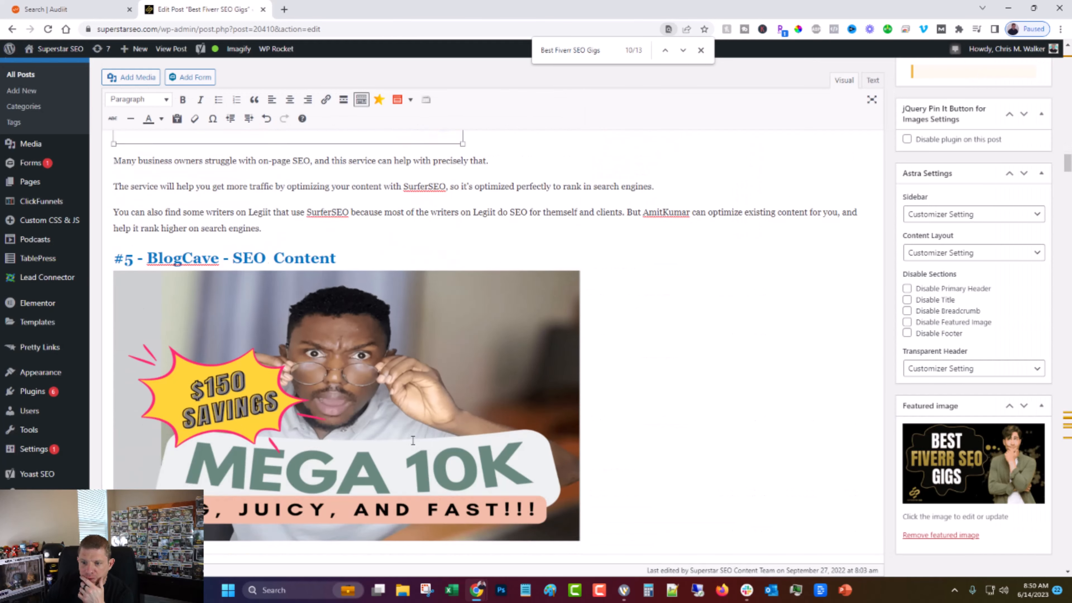
left_click(210, 207)
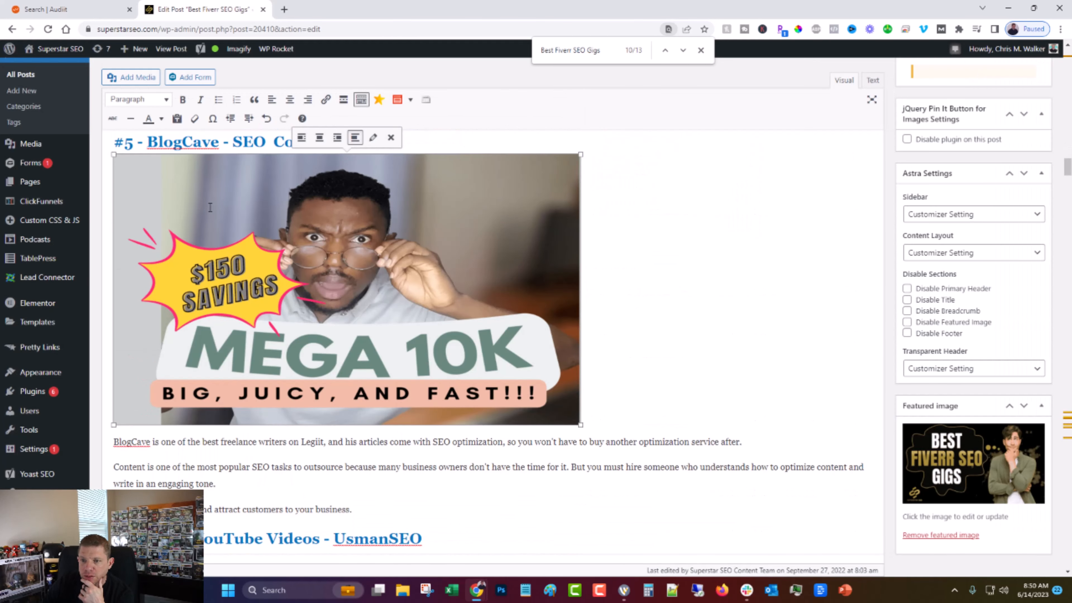
left_click(372, 137)
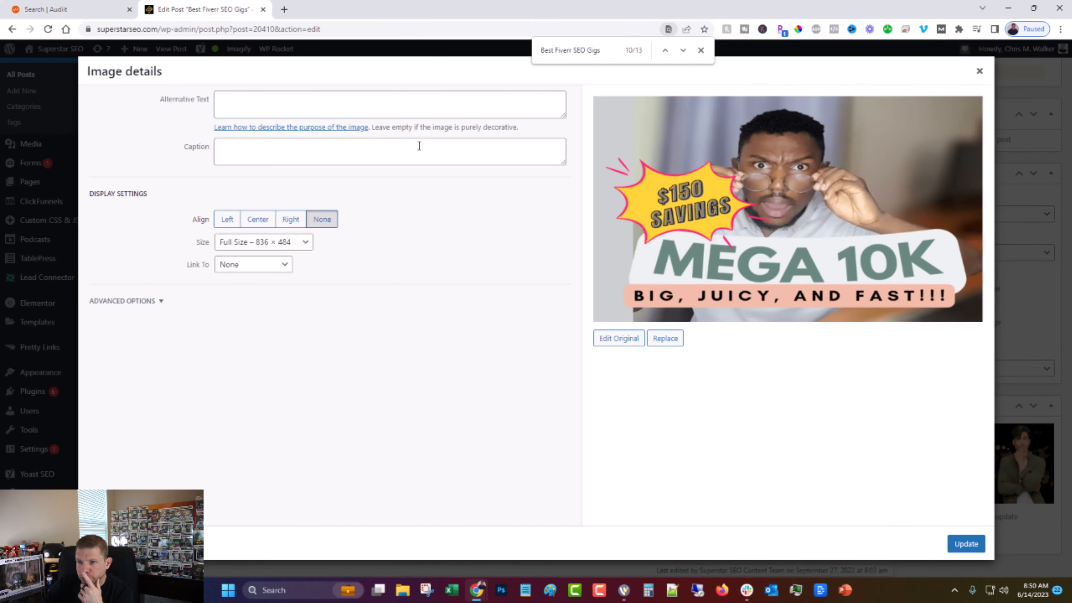
left_click(979, 71)
- Replace the alternative text of the YouTube Ranking Service image under gig #6 with "UsmanSEO on Legiit" and update the image
scroll(433, 326, "down", 5)
left_click(433, 326)
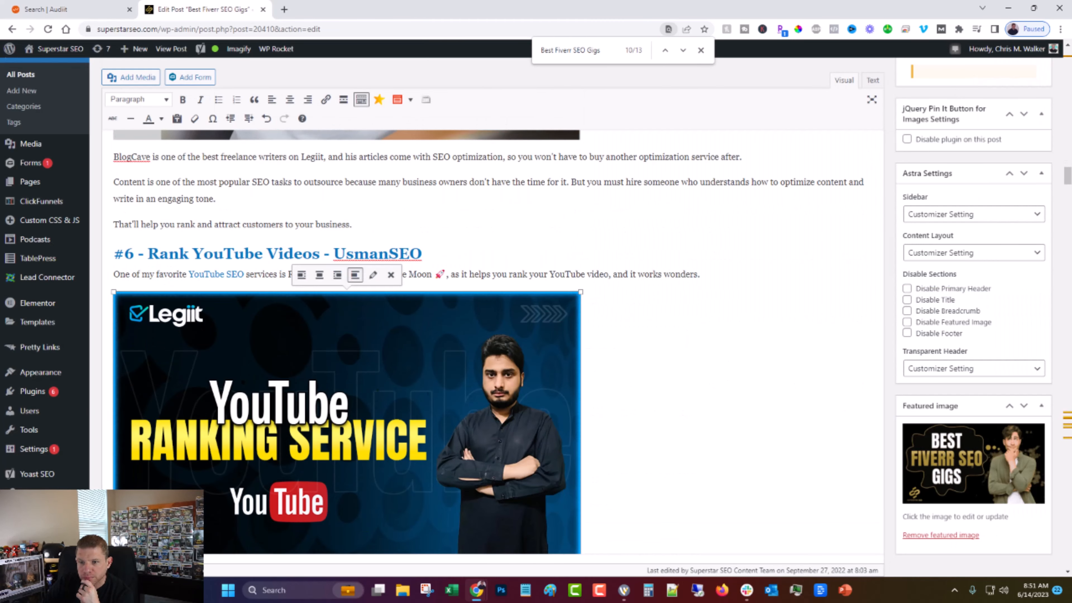
left_click(376, 280)
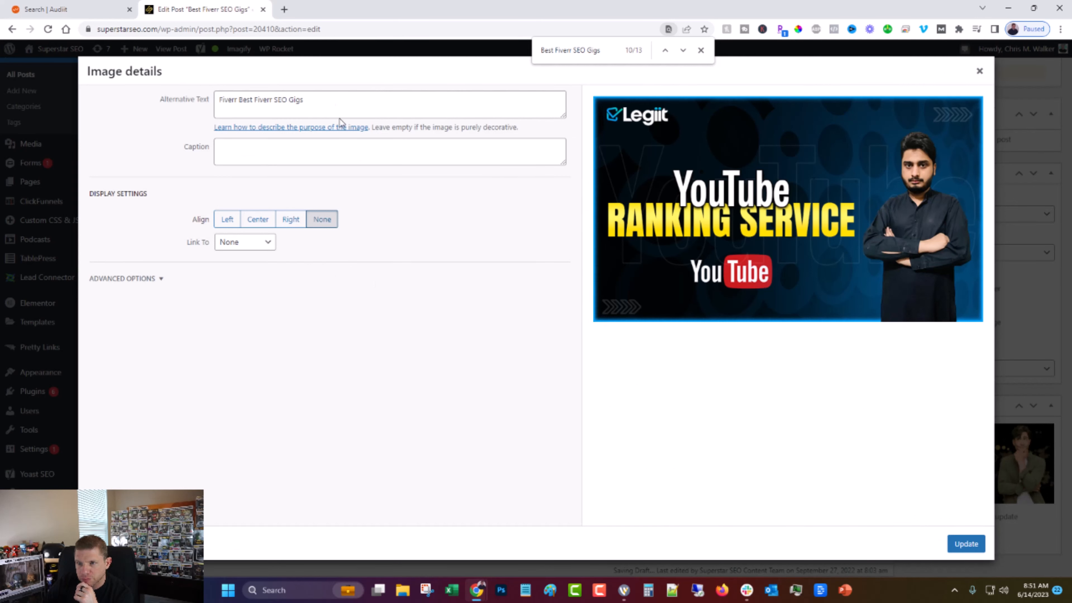
left_click(316, 103)
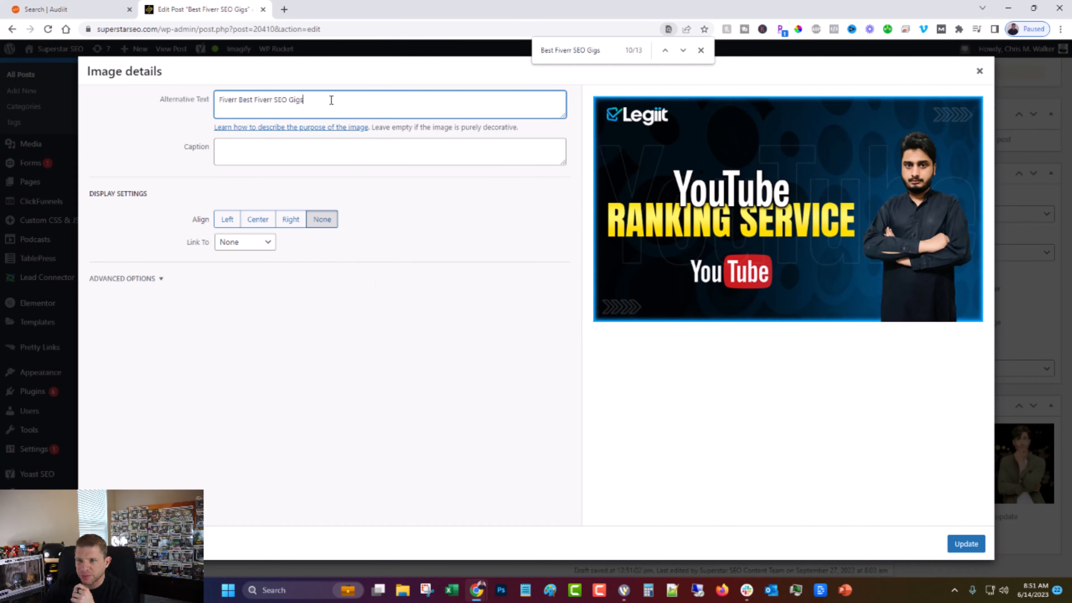
left_click_drag(331, 100, 134, 138)
type("U")
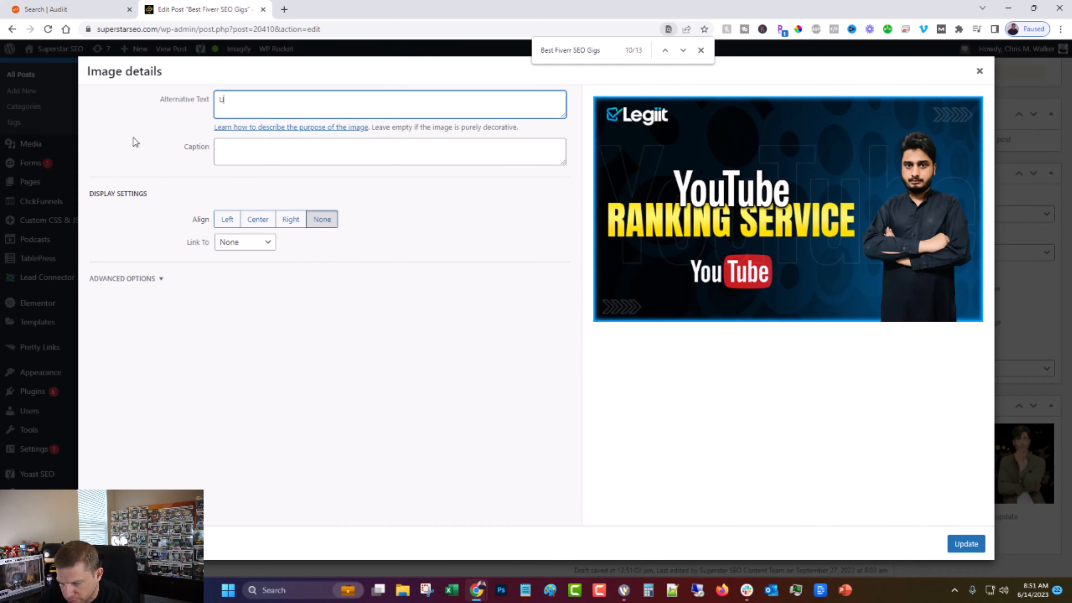
type("smanS")
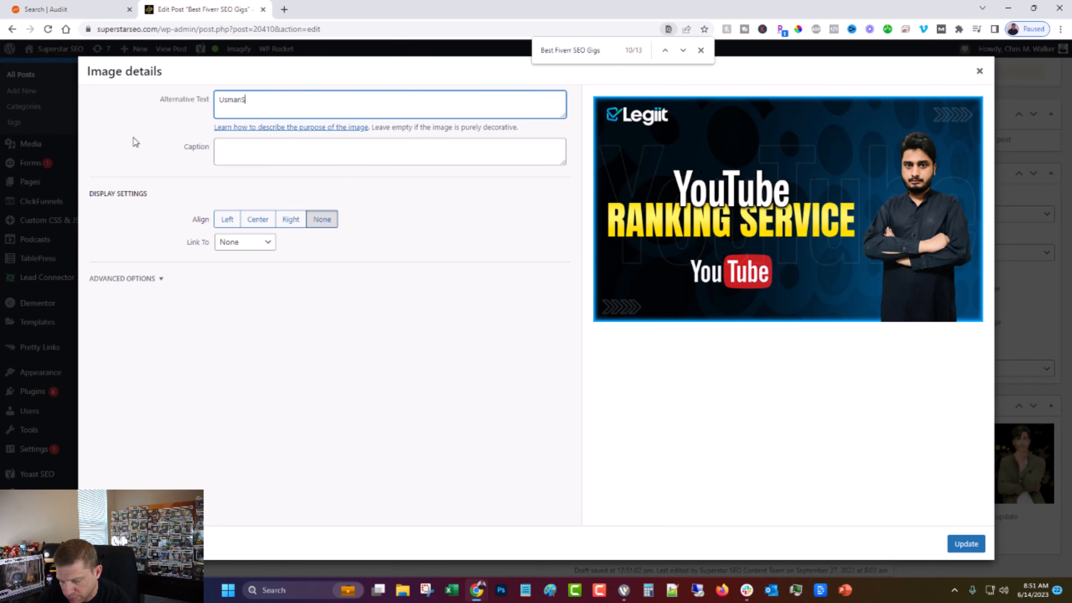
type("EO on Le")
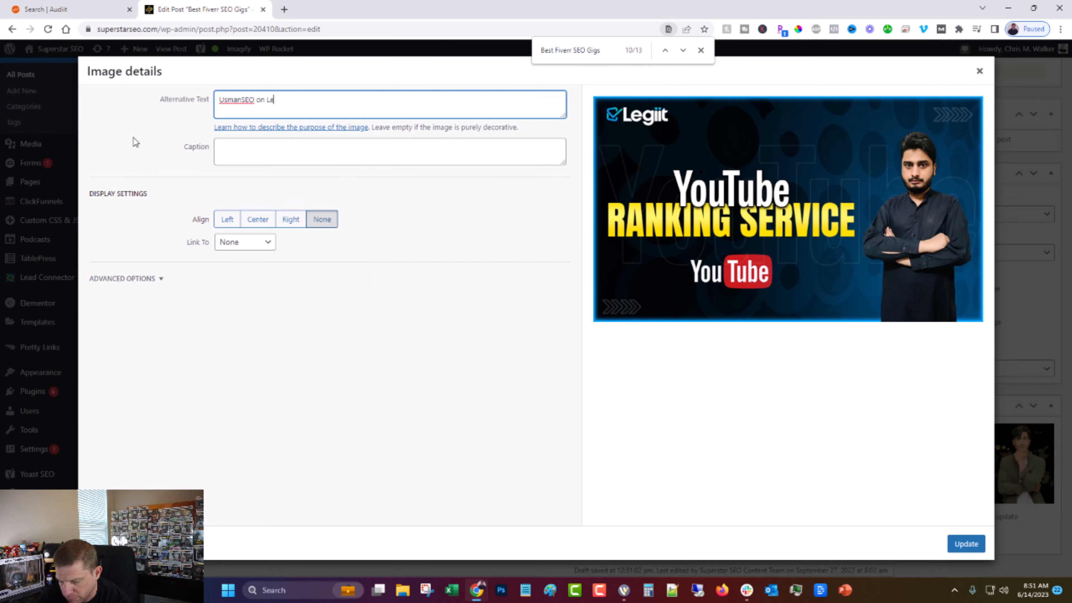
type("giit")
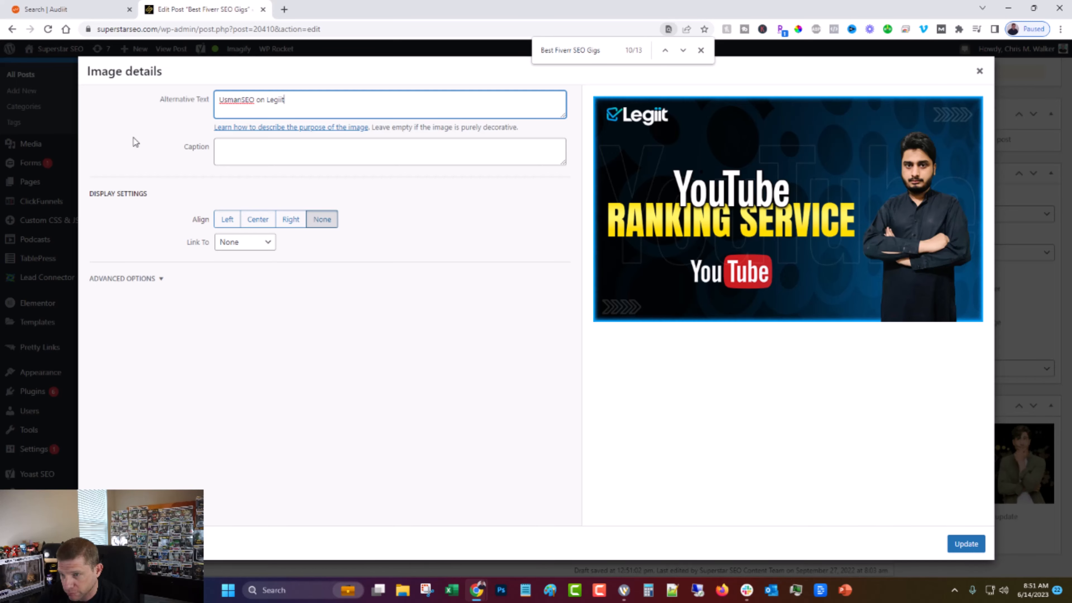
left_click(966, 544)
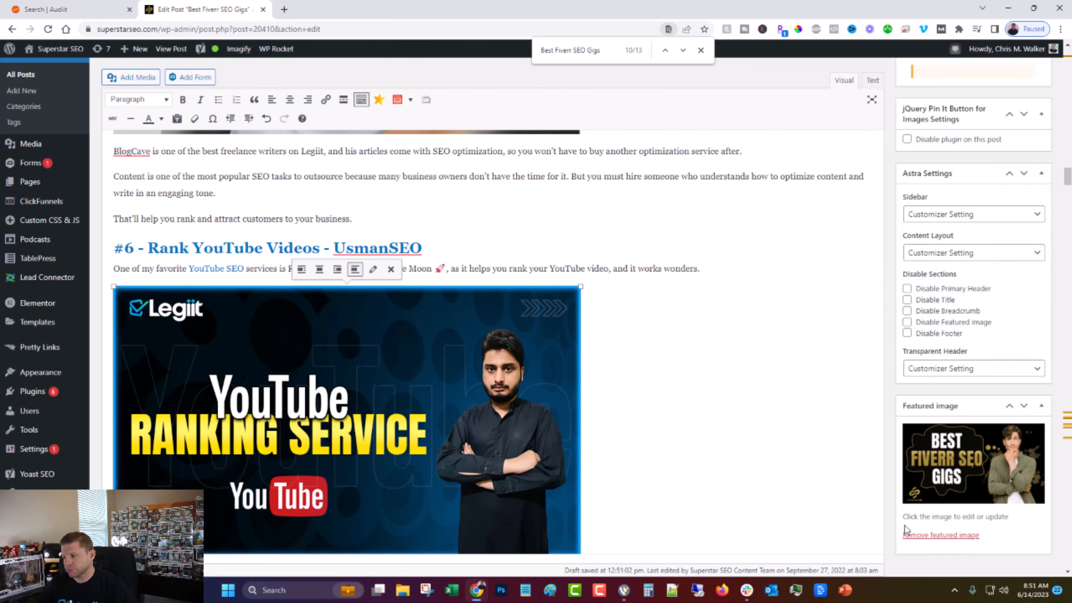
- Check the alternative text of the YouTube search results image above gig 7 and the Omega Powered Guest Posts image below its heading
scroll(524, 278, "down", 10)
left_click(412, 278)
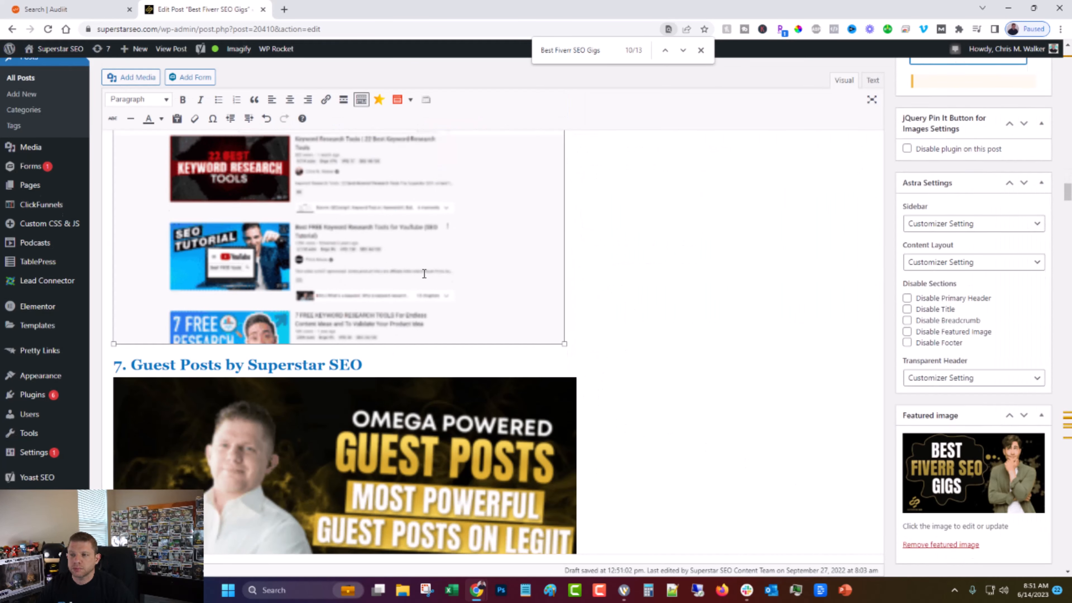
scroll(425, 275, "up", 1)
left_click(365, 154)
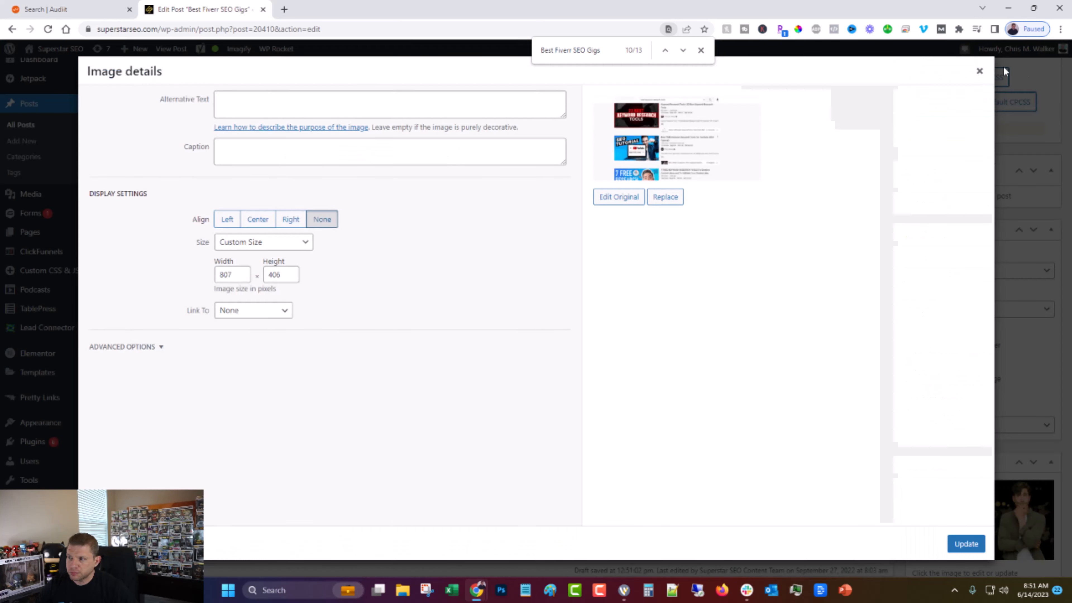
left_click(980, 71)
scroll(634, 216, "down", 7)
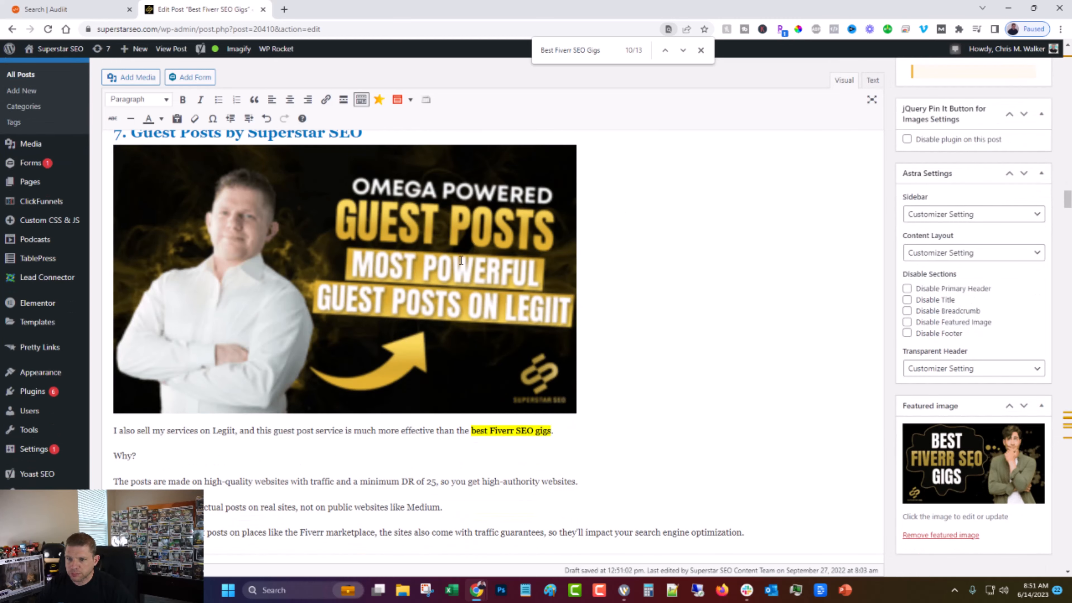
left_click(437, 265)
left_click(372, 146)
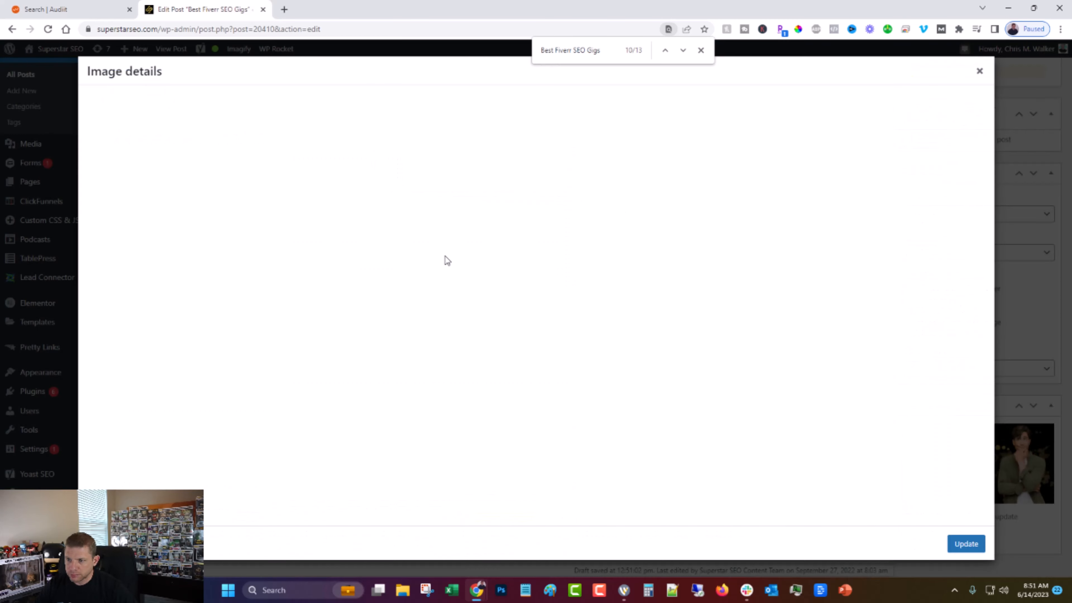
left_click(980, 71)
- Check the alternative text of the image in the PBNs section
scroll(611, 262, "down", 6)
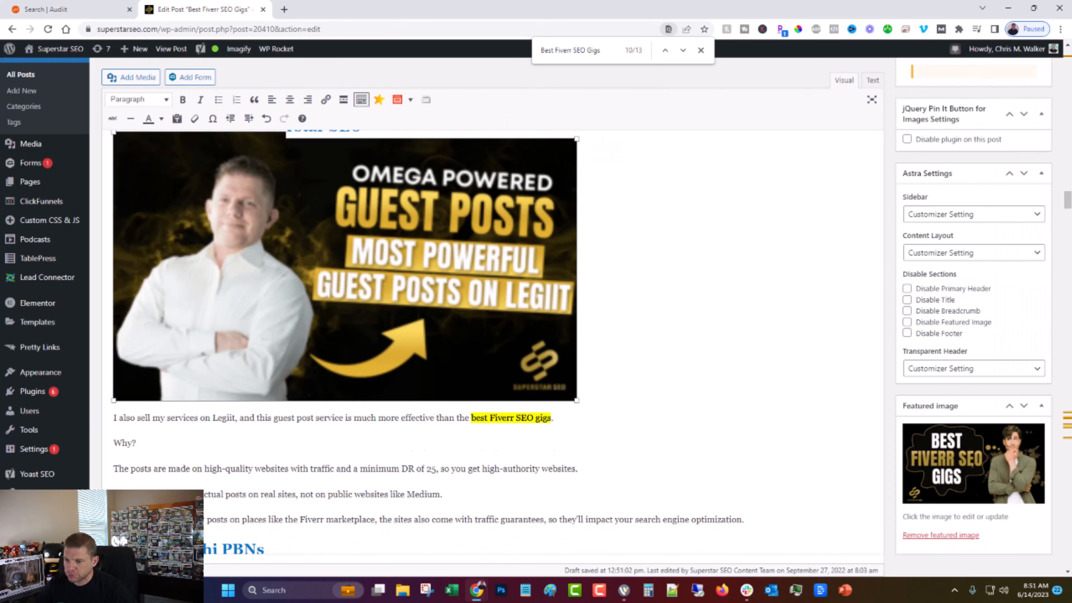
left_click(333, 354)
left_click(378, 273)
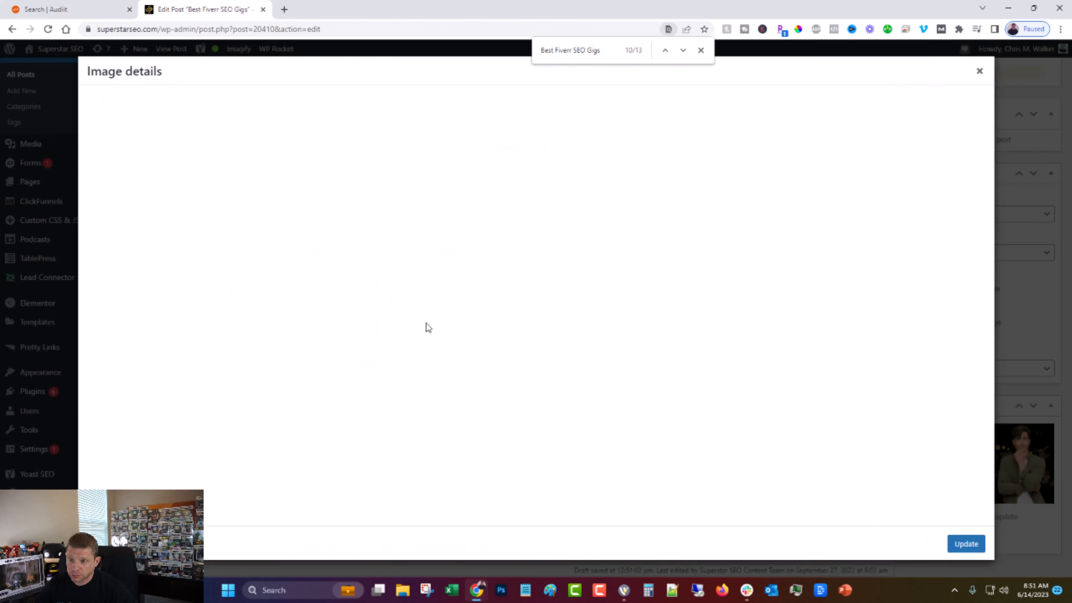
left_click(979, 71)
- Shorten the alternative text of the HARO image under gig 9 to "A List That Skyrockets Rankings HARO backlinks" and update the image
scroll(422, 343, "down", 12)
scroll(422, 343, "down", 10)
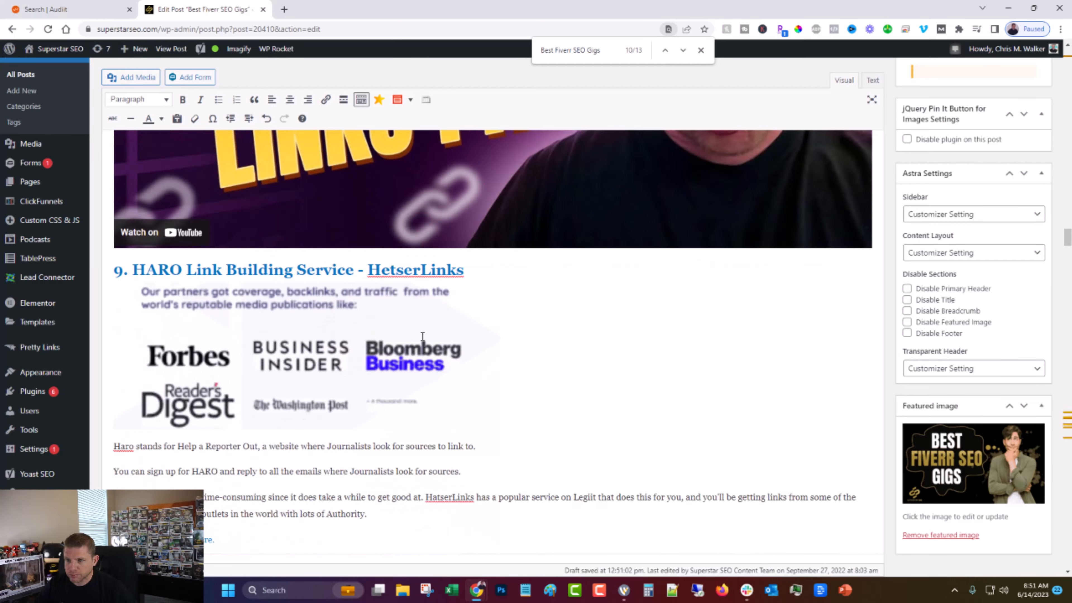
left_click(331, 248)
left_click(334, 154)
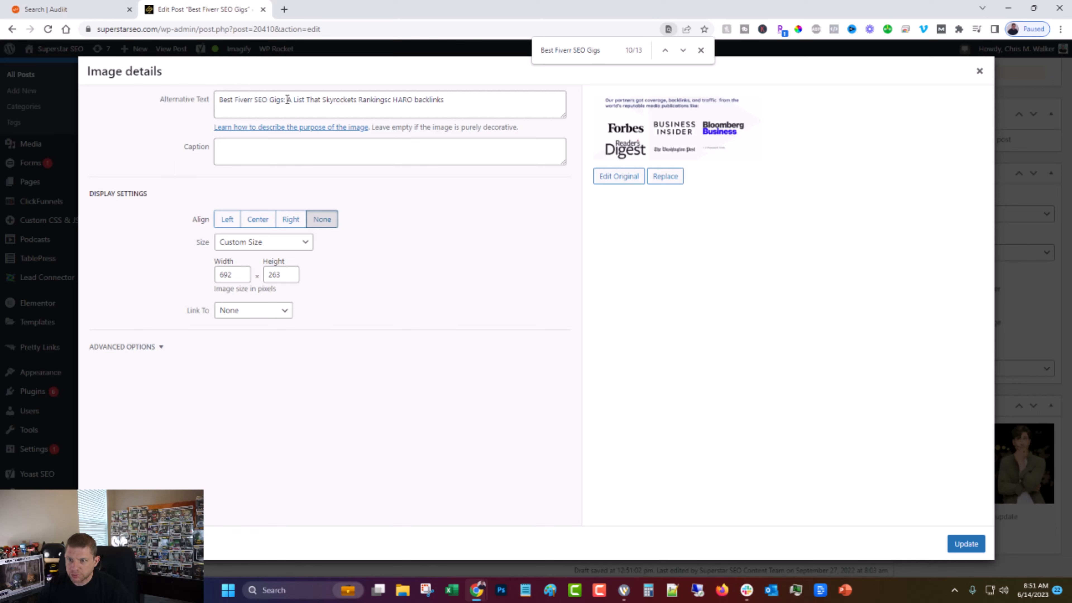
left_click_drag(287, 99, 209, 104)
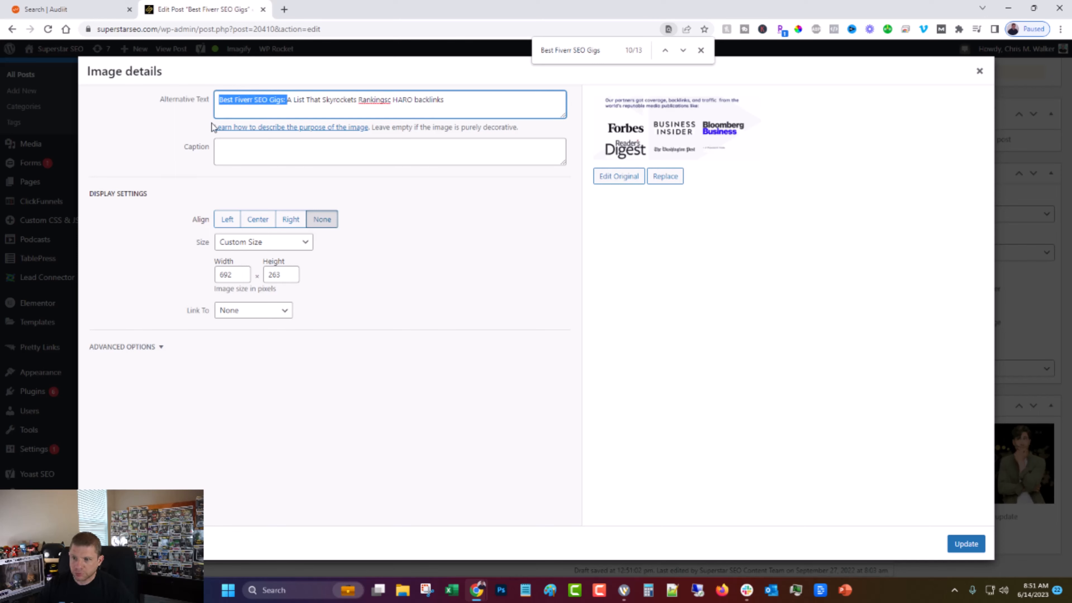
key("BackSpace")
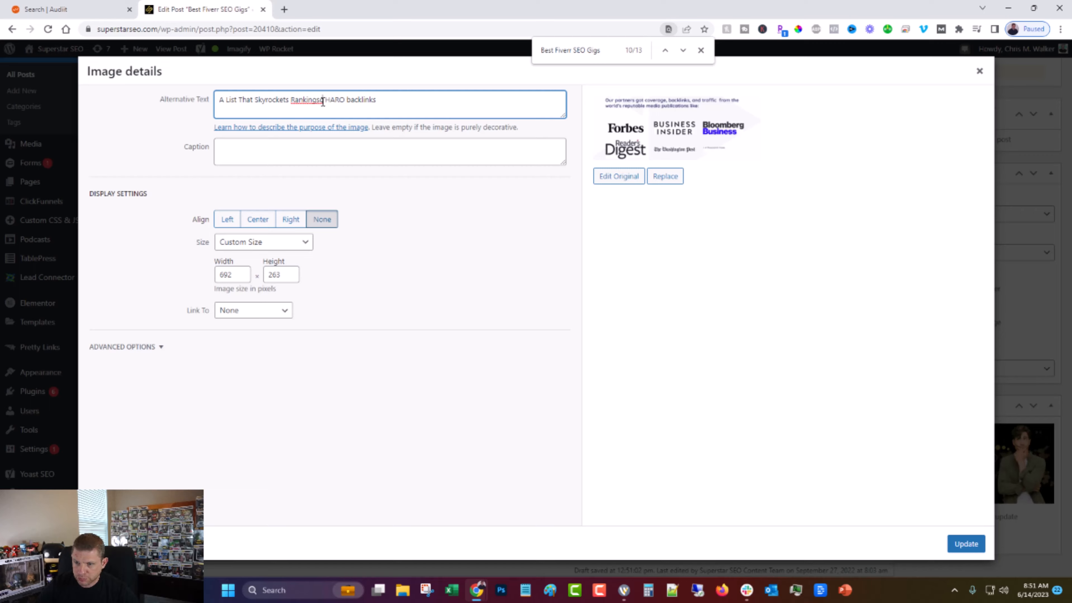
key("BackSpace")
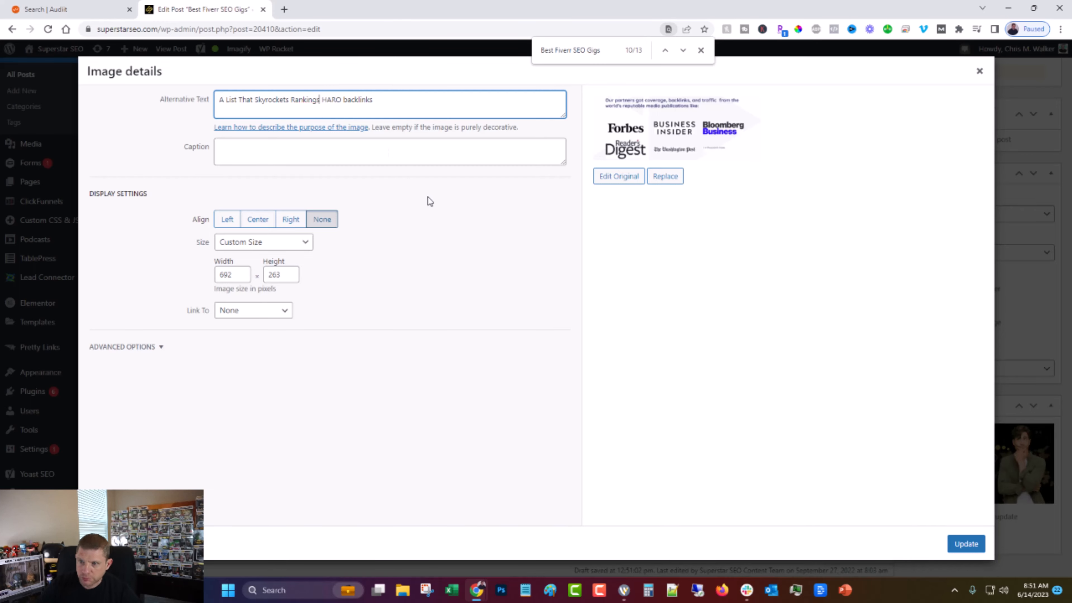
left_click(966, 547)
- Check the alternative text of the "SEO Articles That Rank on Google" image under gig 10
scroll(485, 316, "down", 5)
left_click(354, 291)
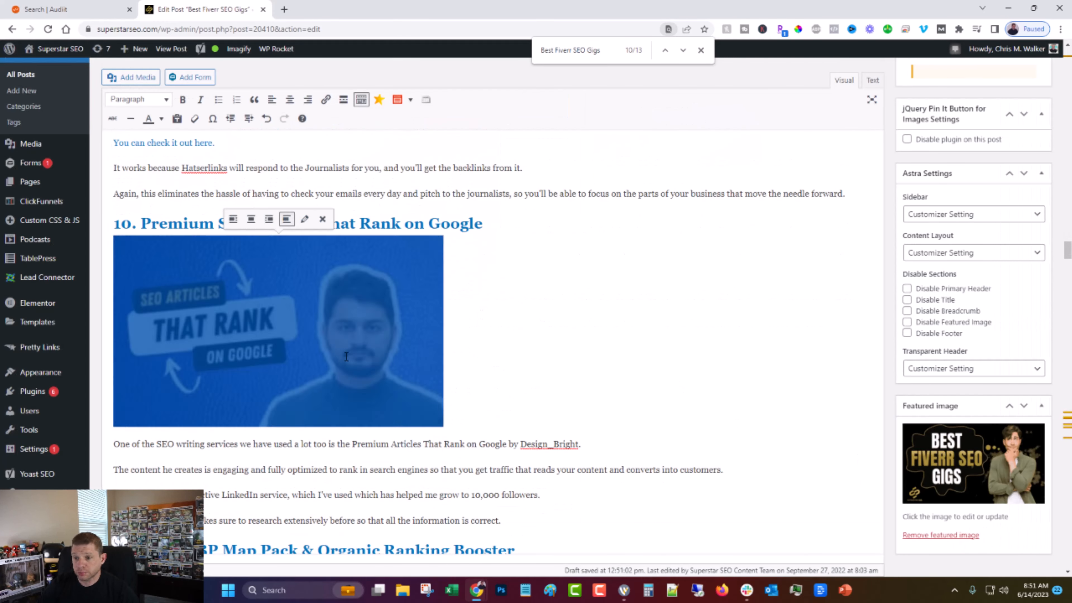
left_click(305, 219)
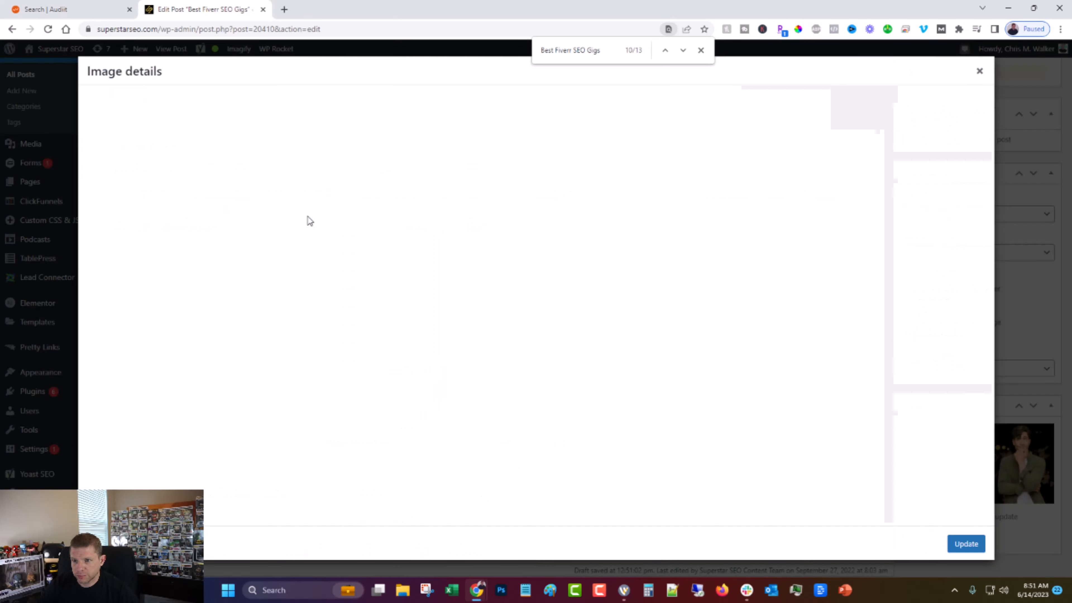
left_click(978, 71)
- Replace the alternative text of the GMB Map Pack image under gig 11 with "LazyLocalSEO On Legiit" and update the image
scroll(293, 323, "down", 2)
scroll(293, 323, "down", 1)
left_click(265, 316)
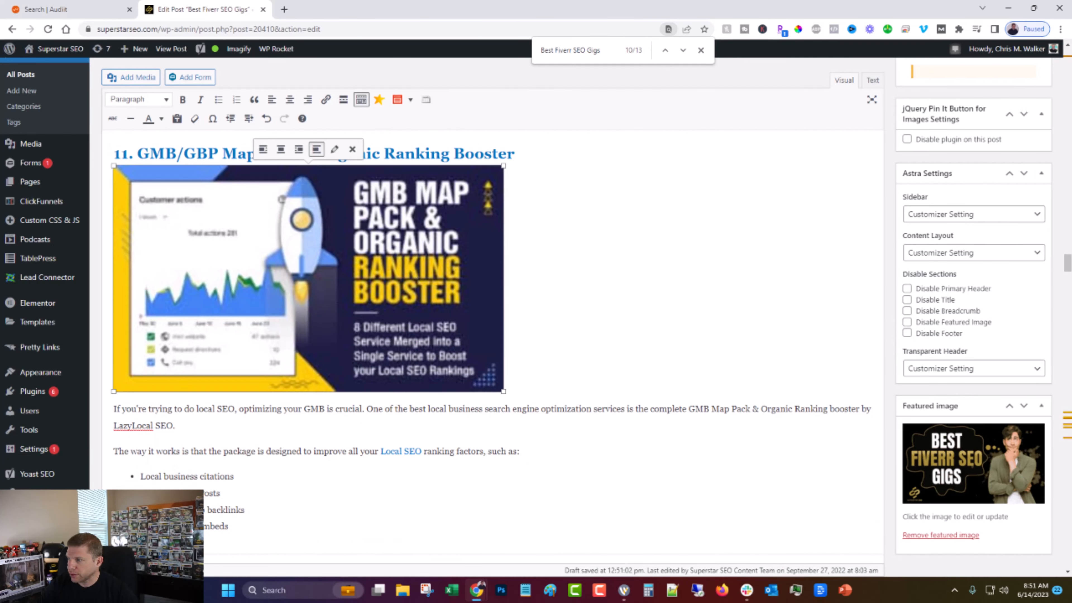
left_click(334, 149)
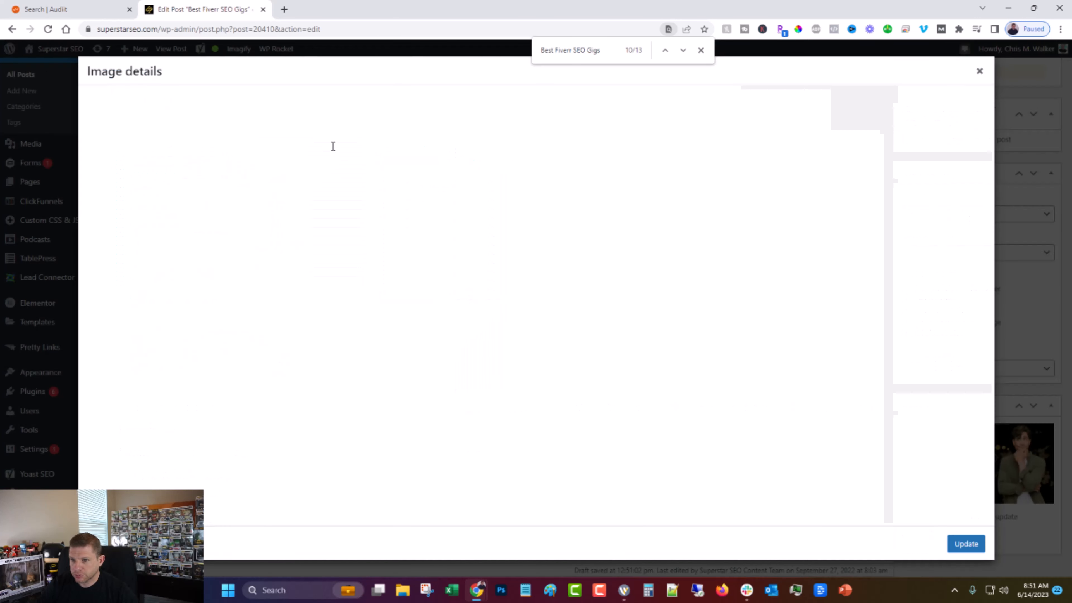
triple_click(313, 96)
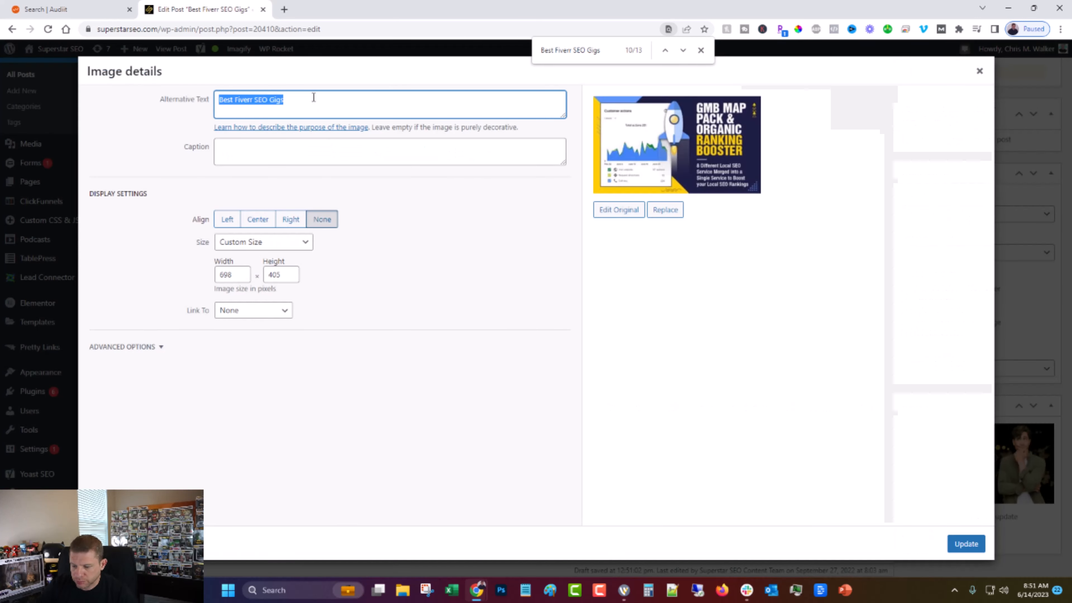
type("LazyLo")
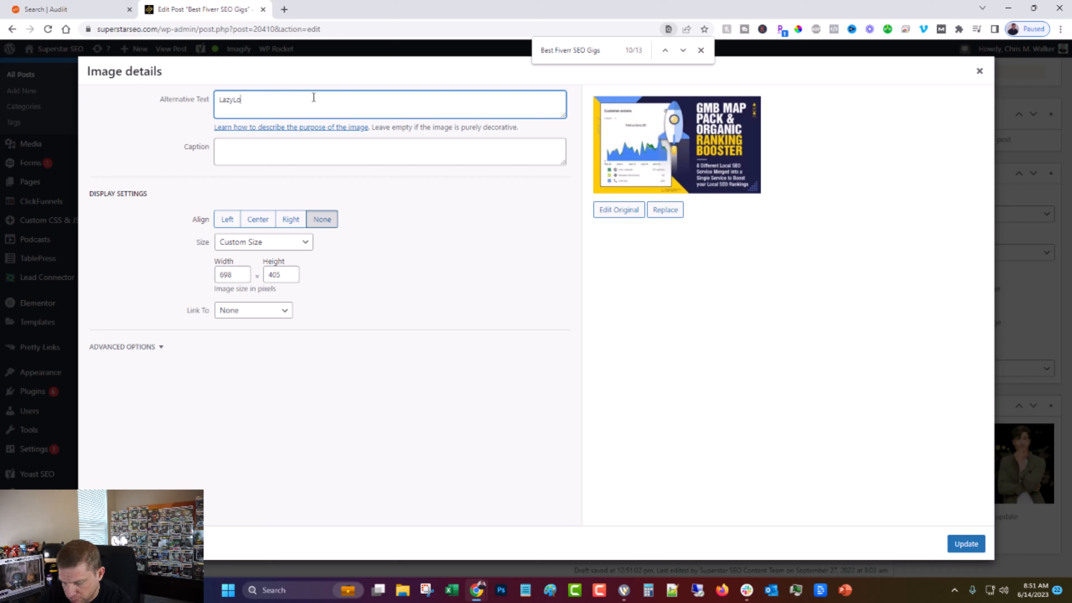
type("calSEO O")
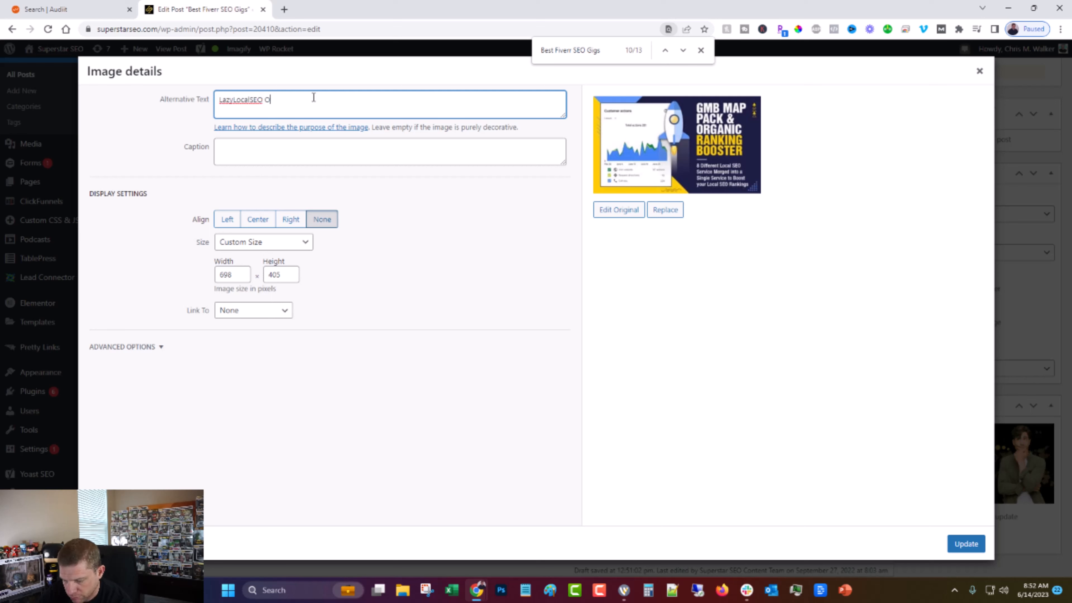
type("n Legiit")
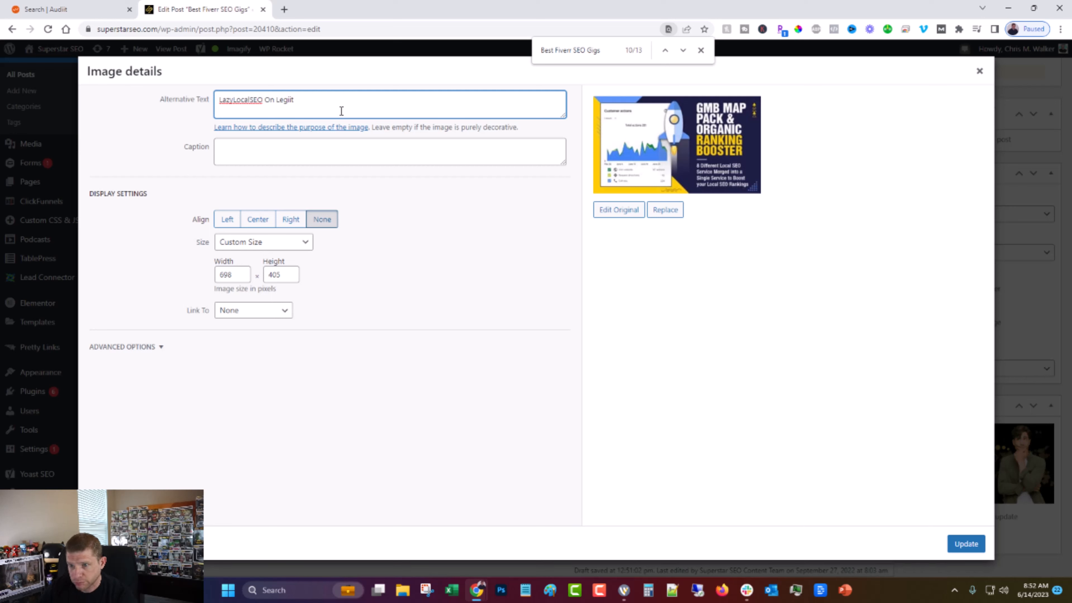
left_click(970, 545)
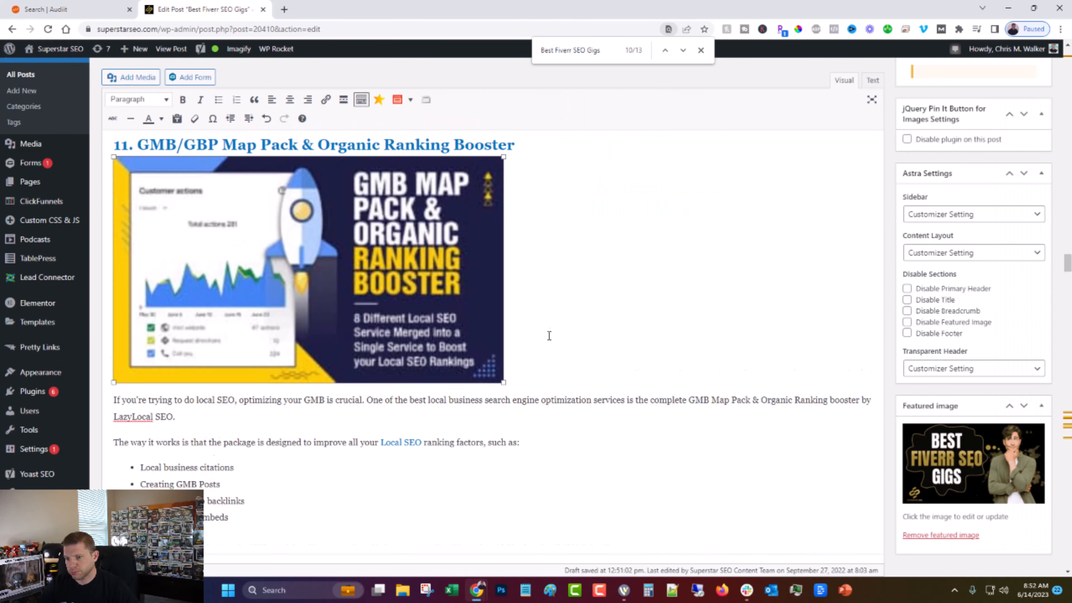
- Check the alternative text of the Craig Campbell image in the famous SEO influencers section
scroll(549, 333, "down", 5)
scroll(563, 337, "down", 1)
left_click(314, 364)
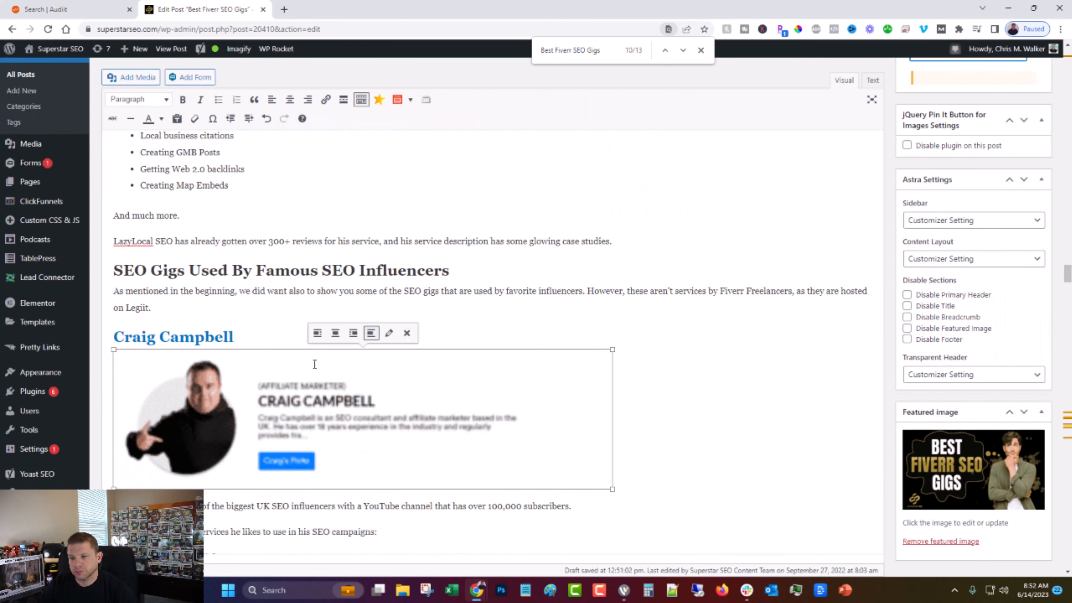
left_click(388, 331)
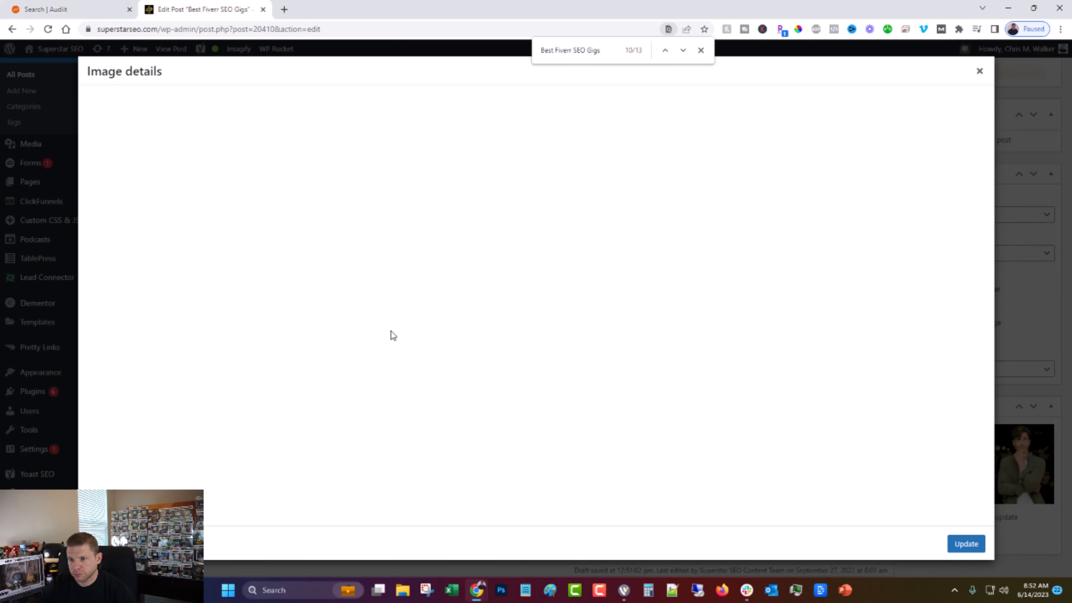
left_click(979, 71)
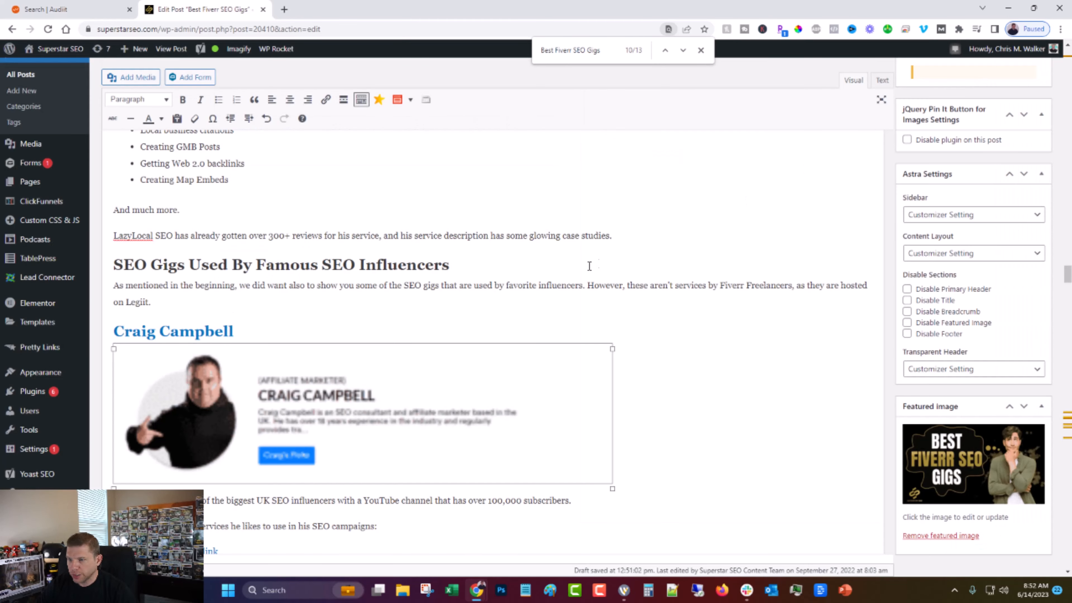
- Check the alternative text of the Matt Diggity image in the famous SEO influencers section
scroll(302, 238, "down", 10)
left_click(302, 239)
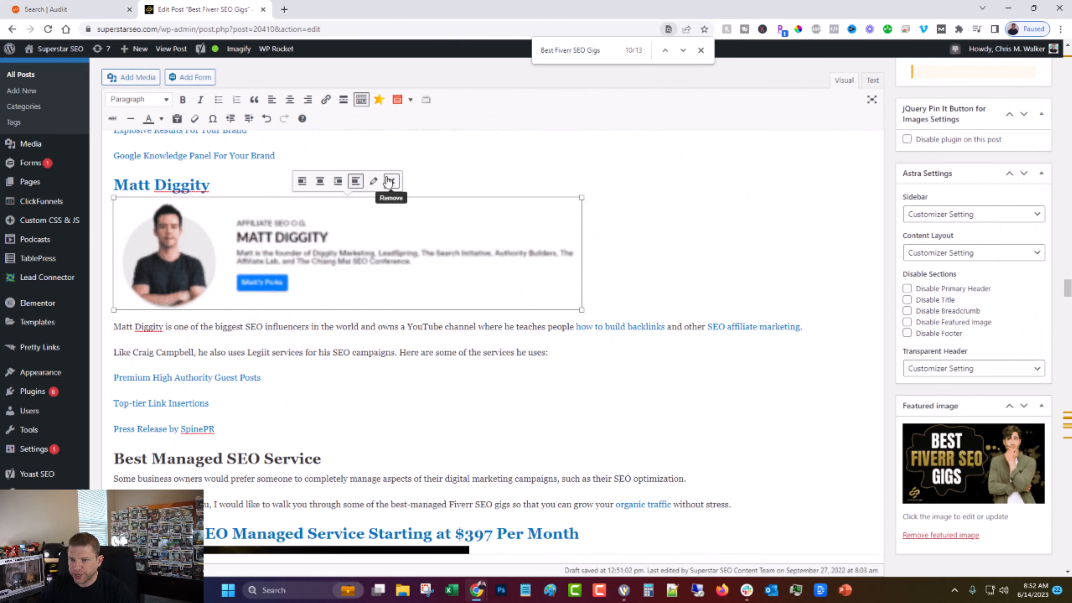
left_click(371, 182)
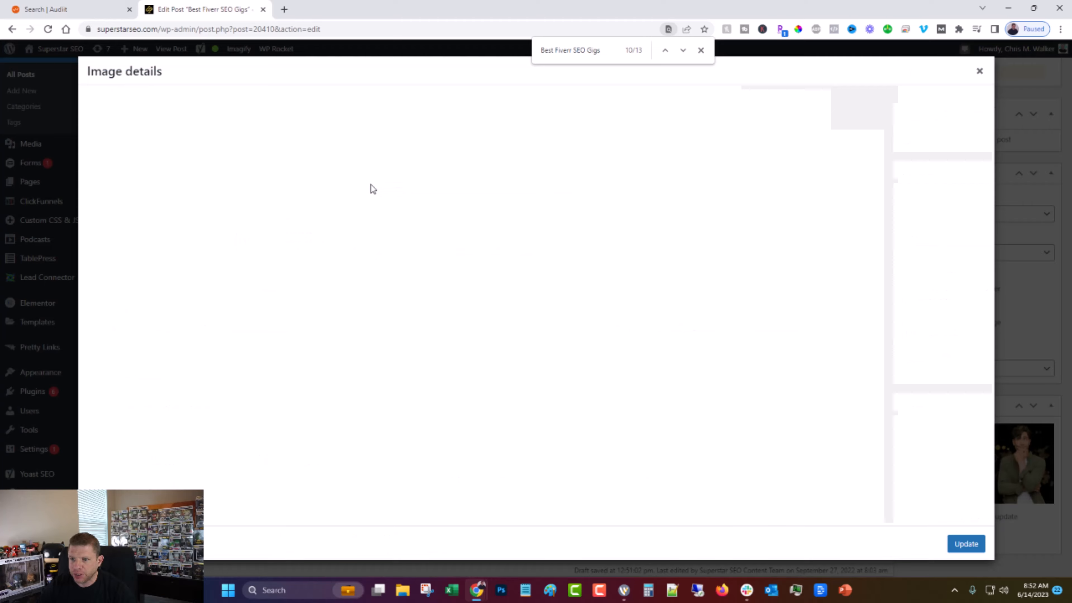
left_click(979, 71)
- Check the alternative text of the White Label SEO Service and Monthly SEO images under Best Managed SEO Service
scroll(579, 245, "down", 7)
left_click(304, 270)
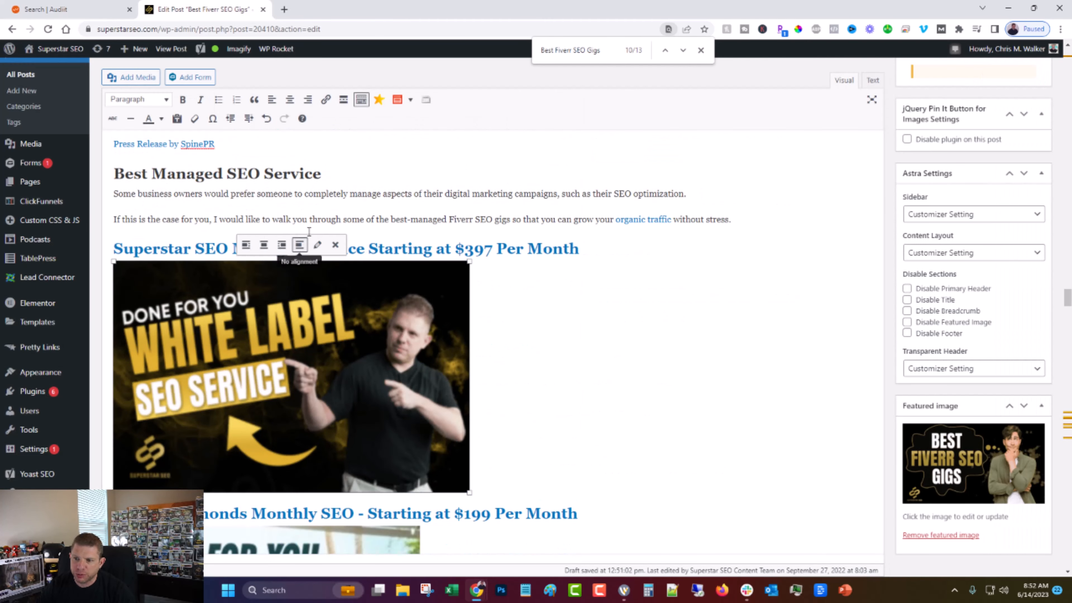
left_click(318, 245)
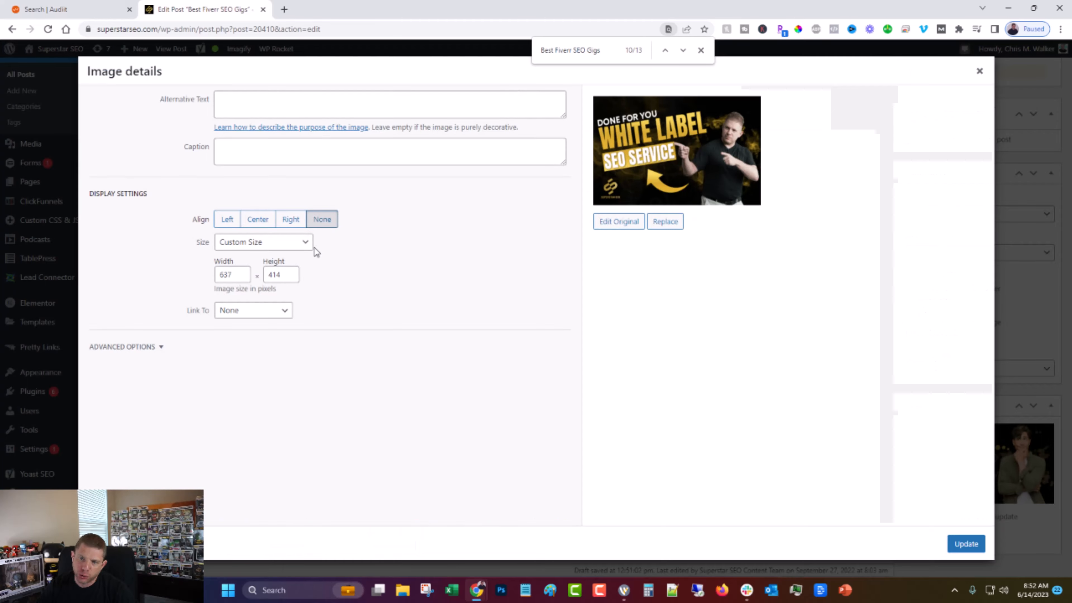
scroll(547, 280, "down", 6)
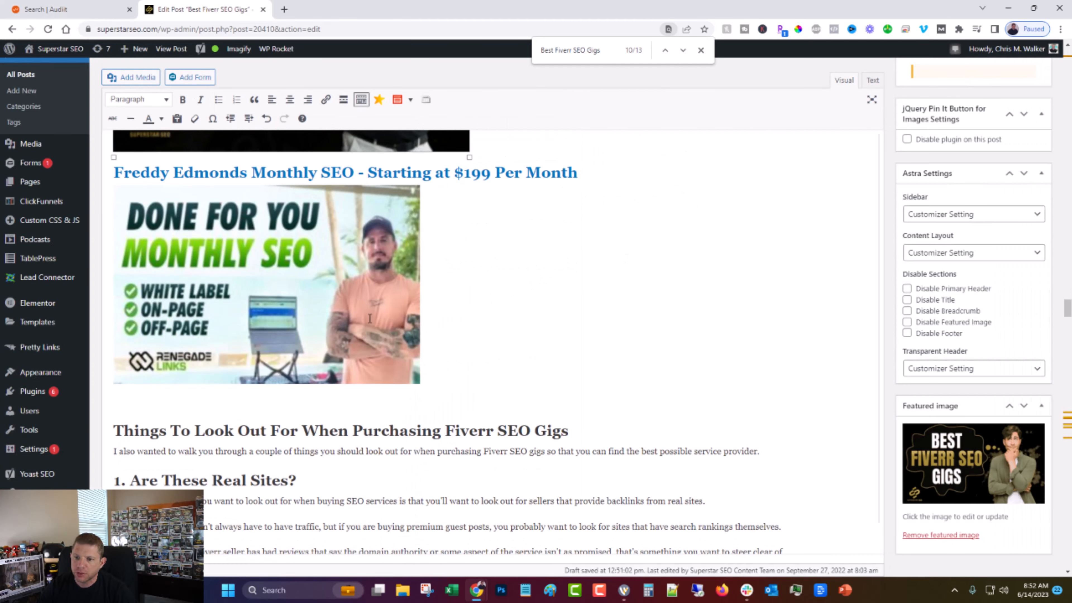
left_click(371, 299)
left_click(295, 168)
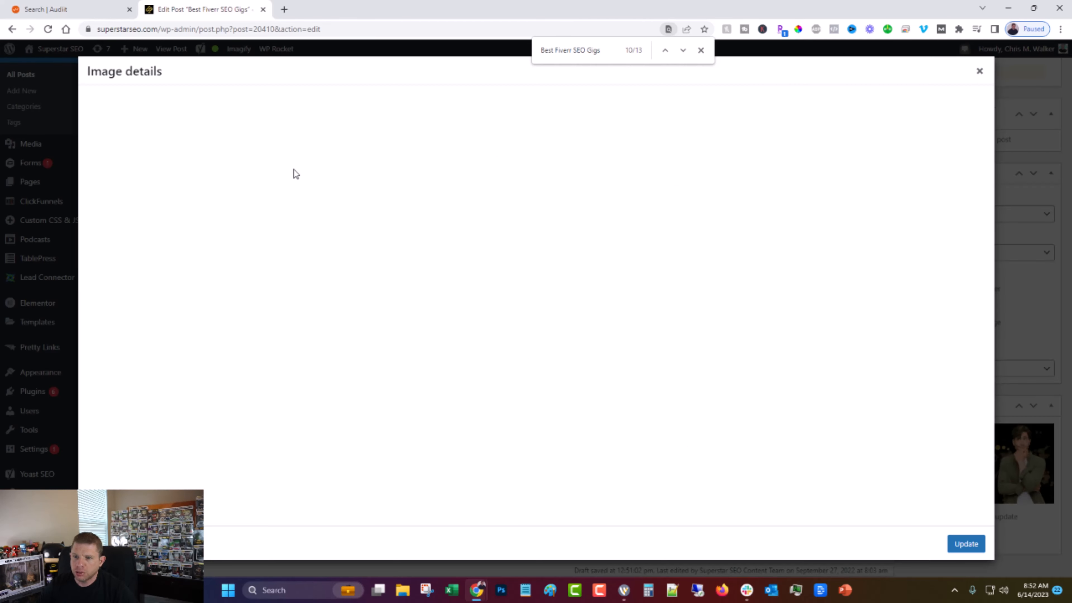
left_click(979, 71)
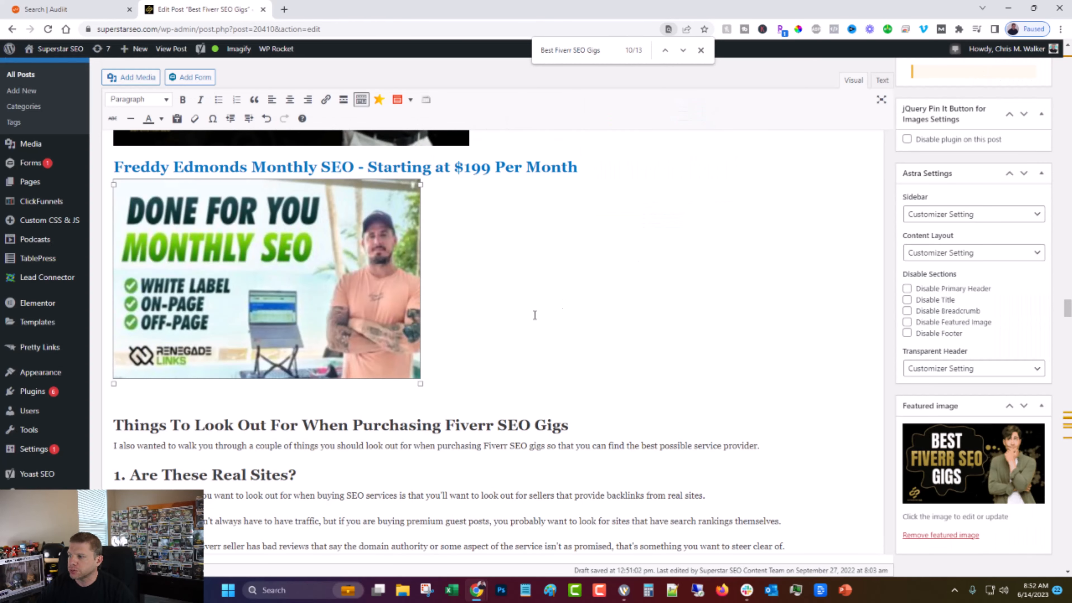
- Check the alternative text of the laptop image in the SEO Consulting Services section
scroll(533, 314, "down", 10)
scroll(304, 451, "down", 2)
left_click(357, 340)
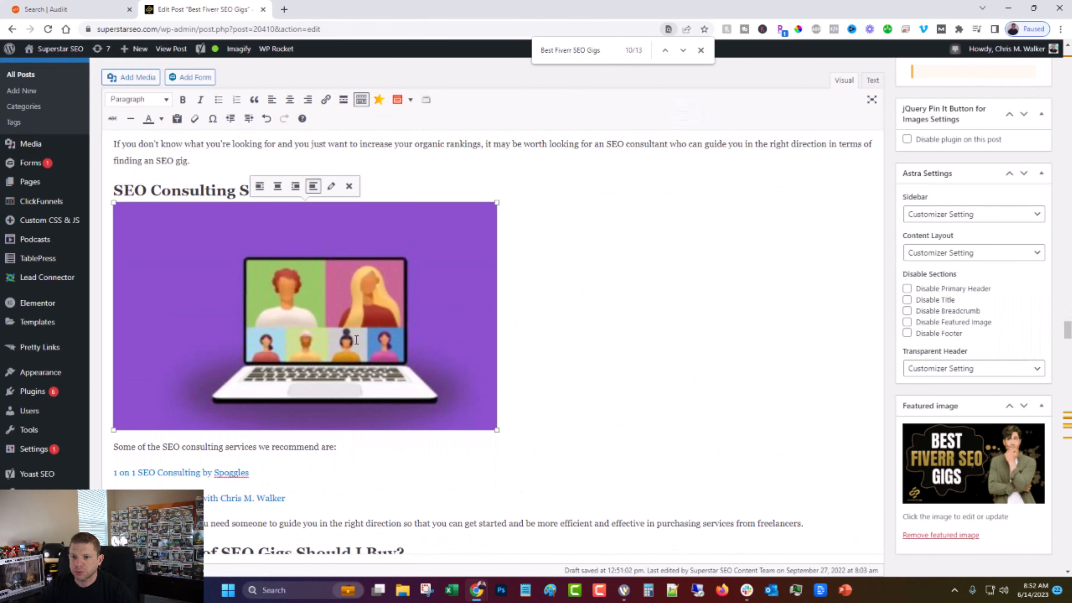
left_click(329, 187)
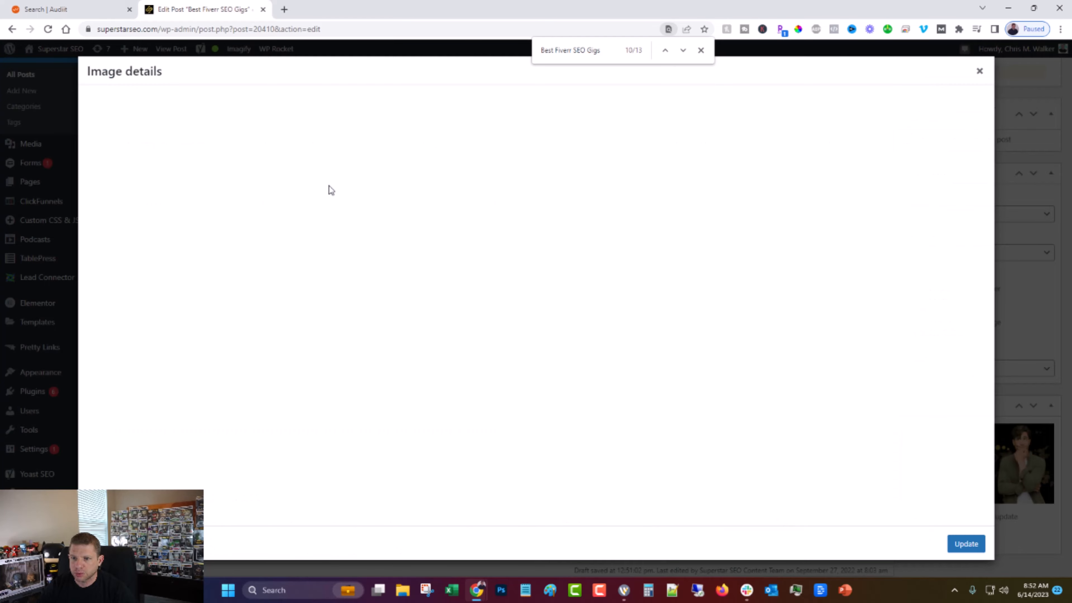
left_click(979, 71)
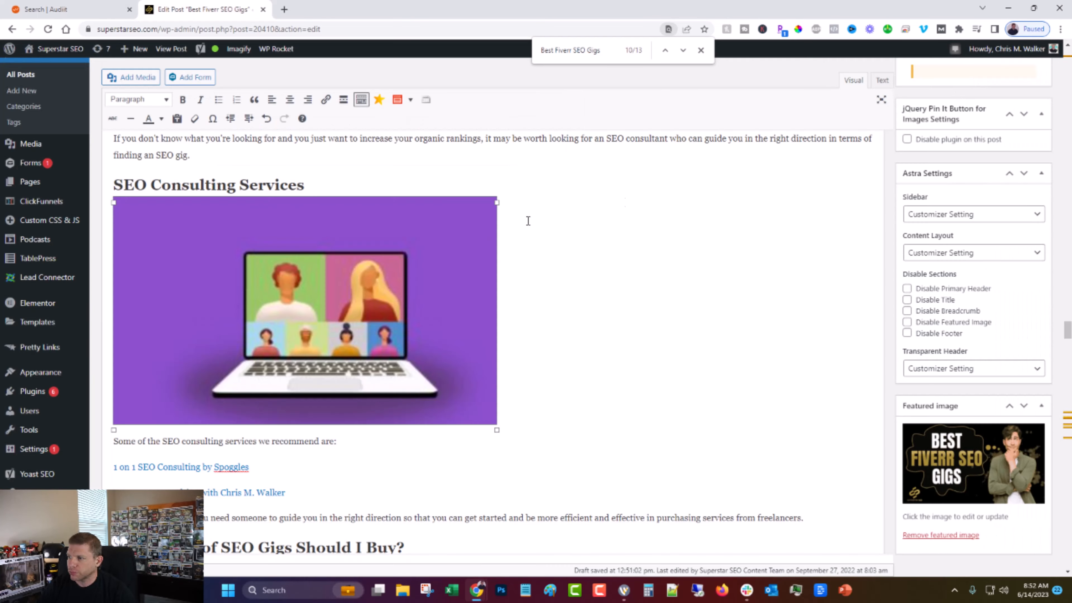
- Check the alternative text of the Google results screenshot above the Join The Legiit Community section
scroll(464, 237, "down", 12)
scroll(359, 297, "down", 5)
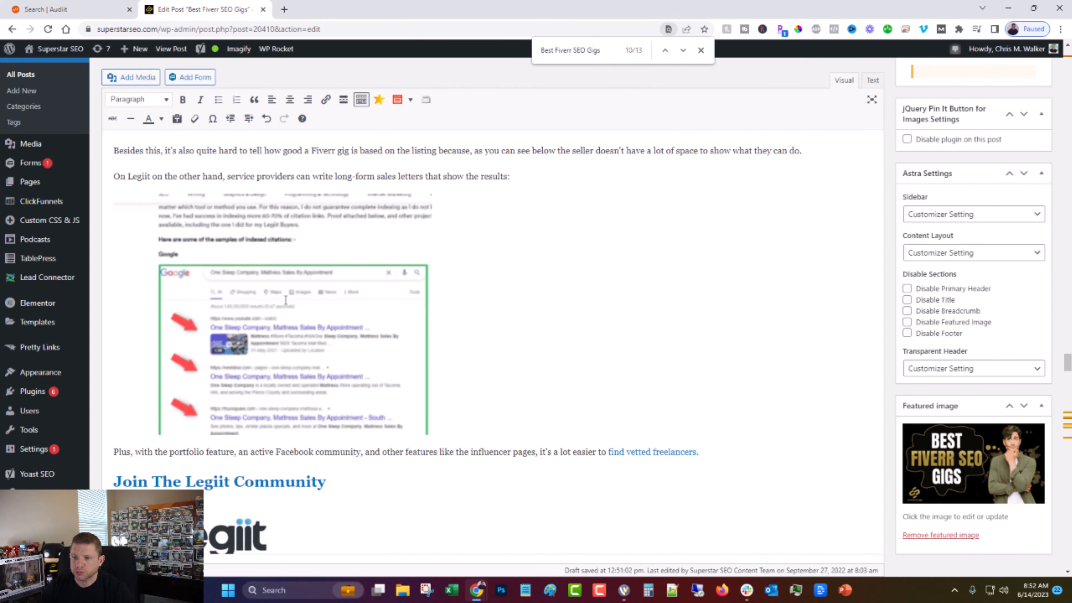
left_click(300, 177)
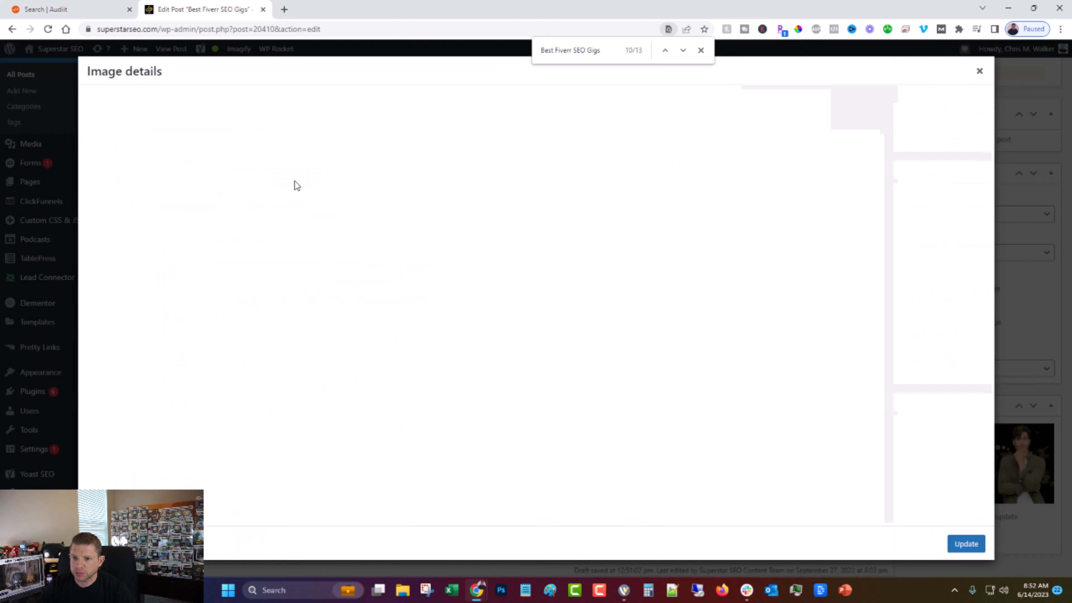
left_click(978, 74)
- Check the alternative text of the Legiit logo image in the Join The Legiit Community section
scroll(276, 271, "down", 6)
left_click(206, 202)
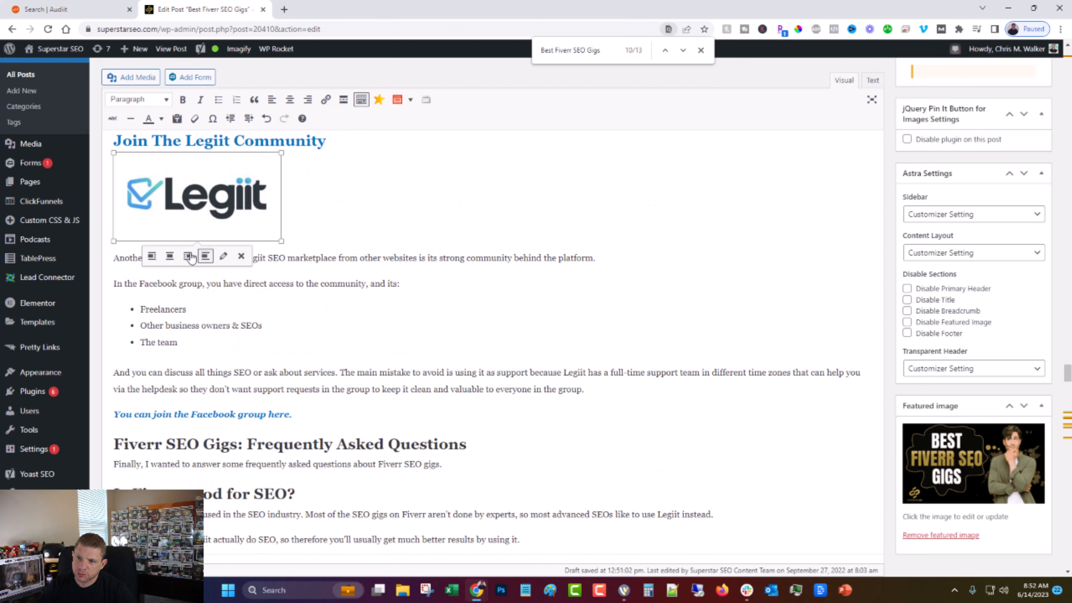
left_click(222, 256)
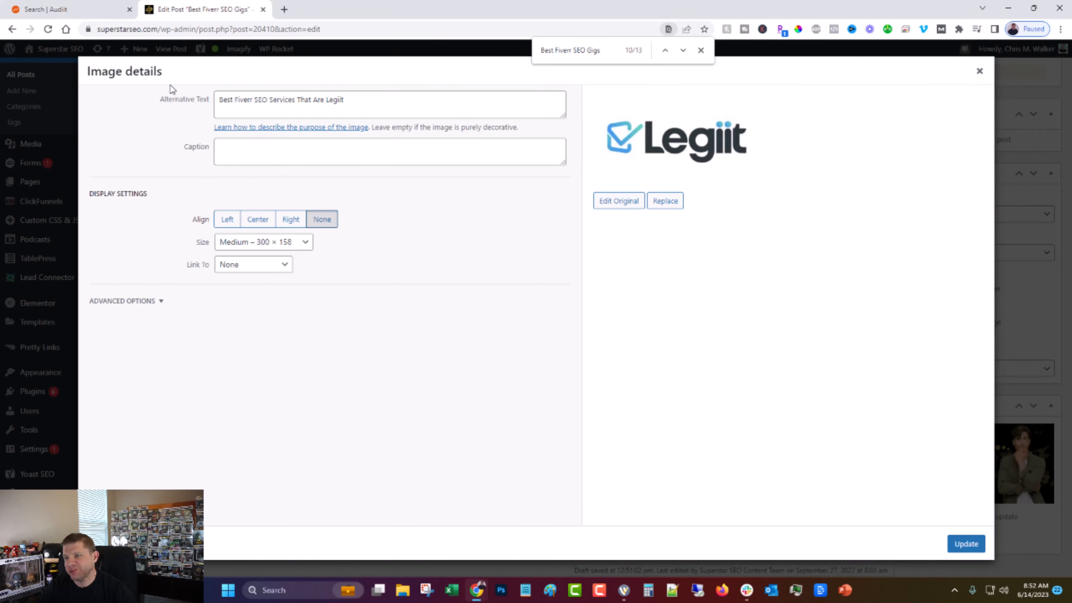
left_click(979, 71)
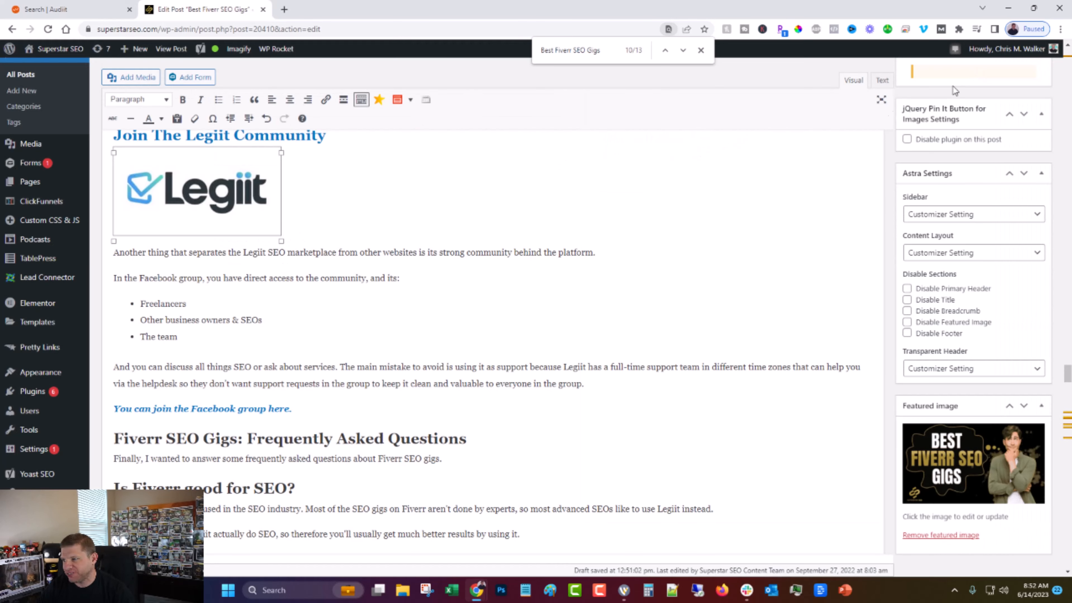
- Look through the post down to its end and back up to its beginning for any remaining images
scroll(434, 353, "down", 7)
scroll(435, 353, "down", 5)
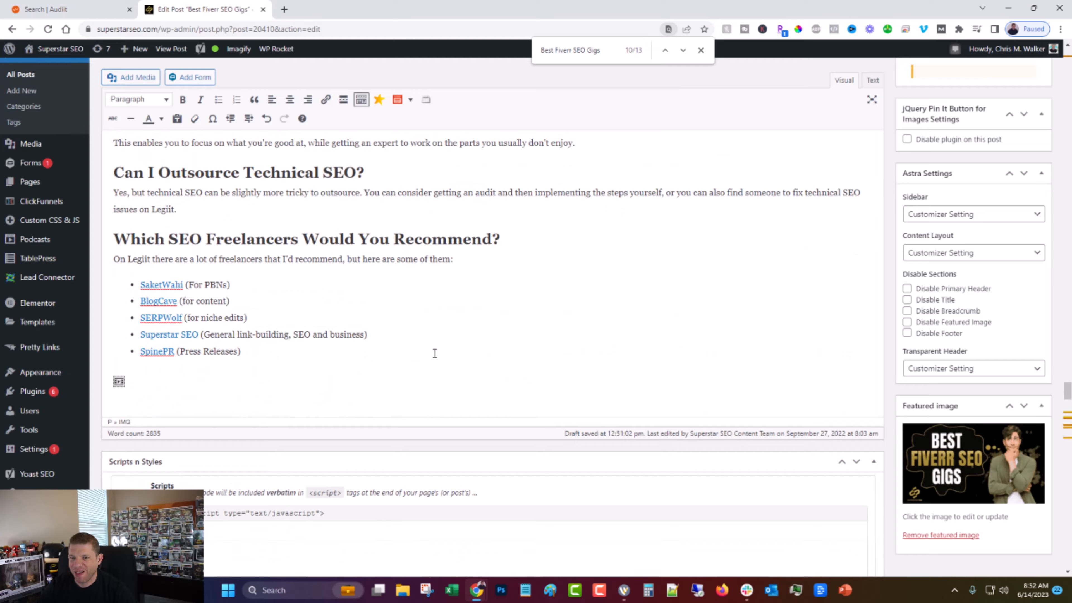
scroll(435, 353, "down", 3)
scroll(433, 355, "up", 15)
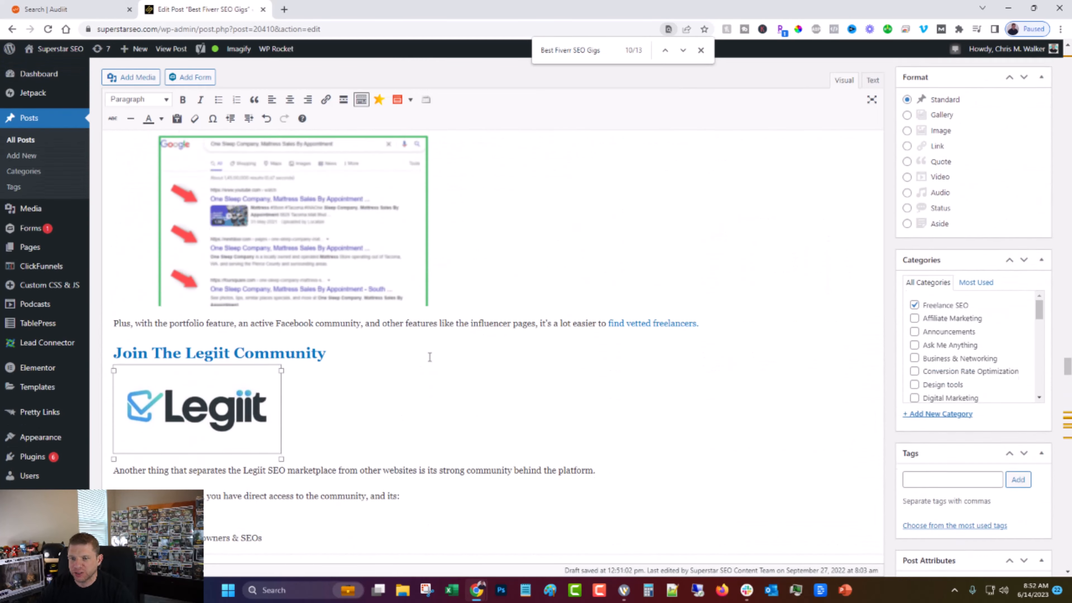
scroll(429, 357, "up", 20)
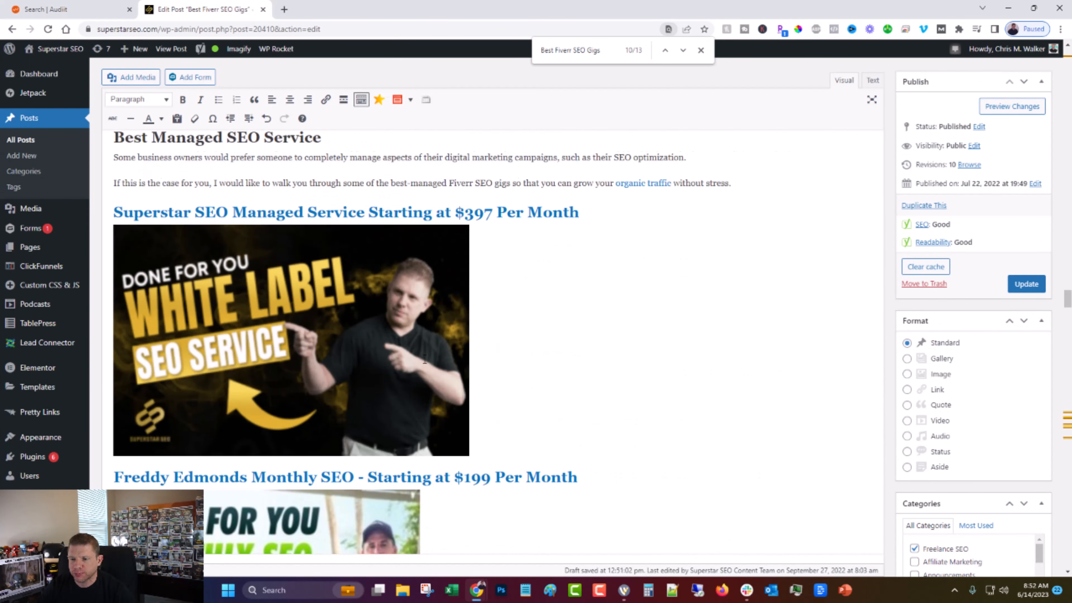
scroll(425, 361, "down", 20)
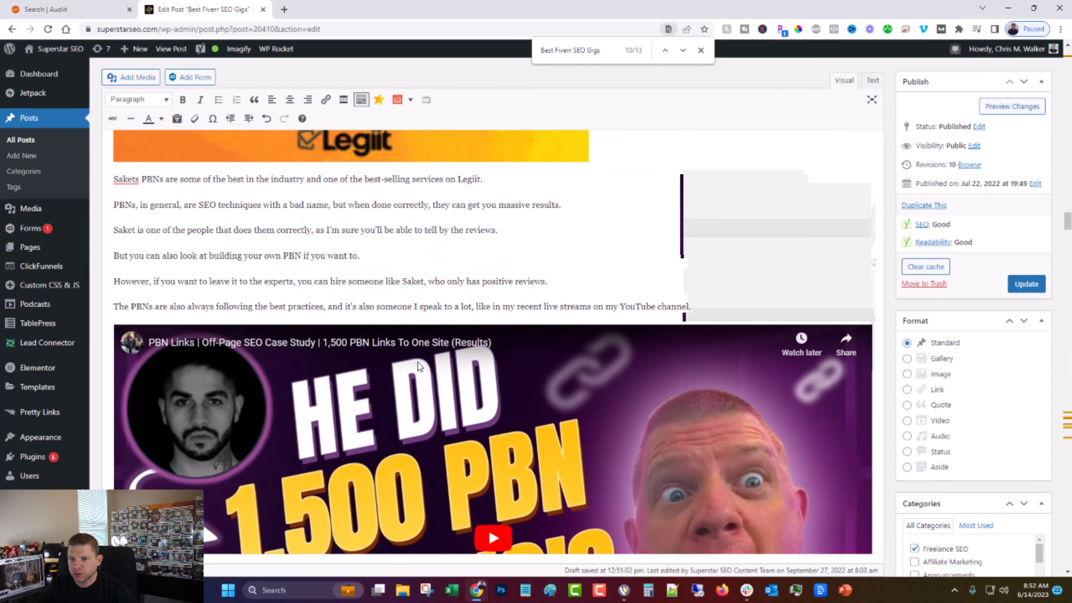
scroll(418, 361, "up", 20)
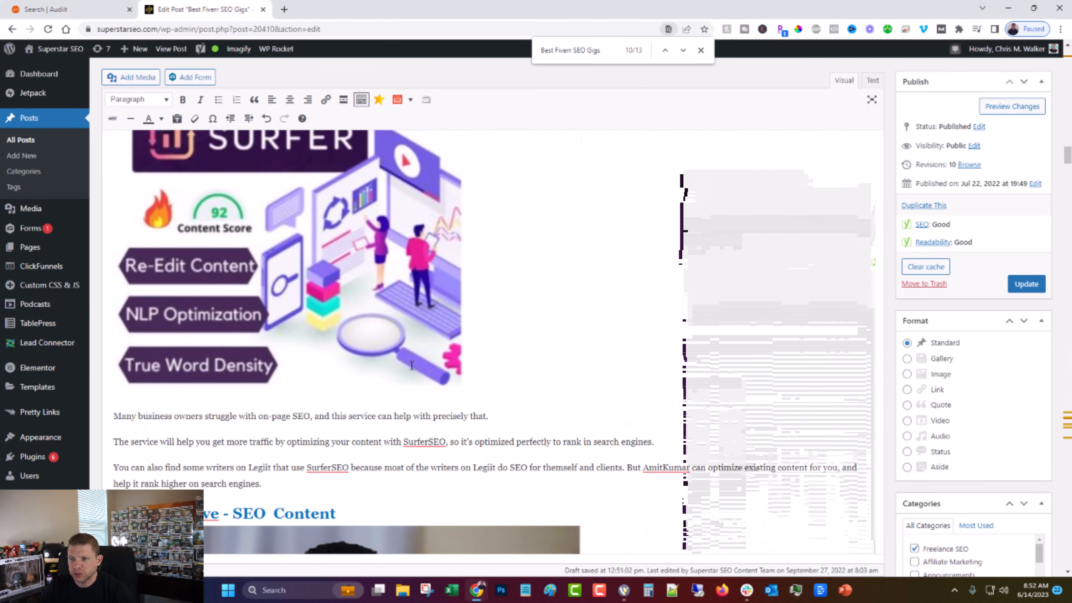
scroll(412, 366, "up", 20)
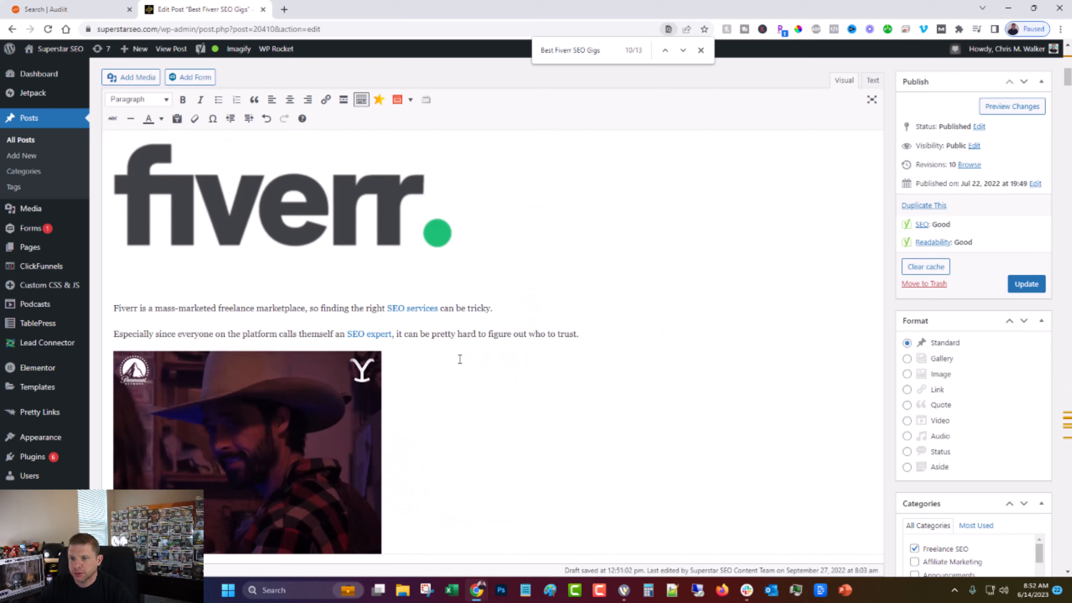
scroll(459, 359, "up", 10)
- Replace the featured image's alt text with "Best Fiverr SEO Gigs" and set it as the featured image again
scroll(938, 216, "down", 6)
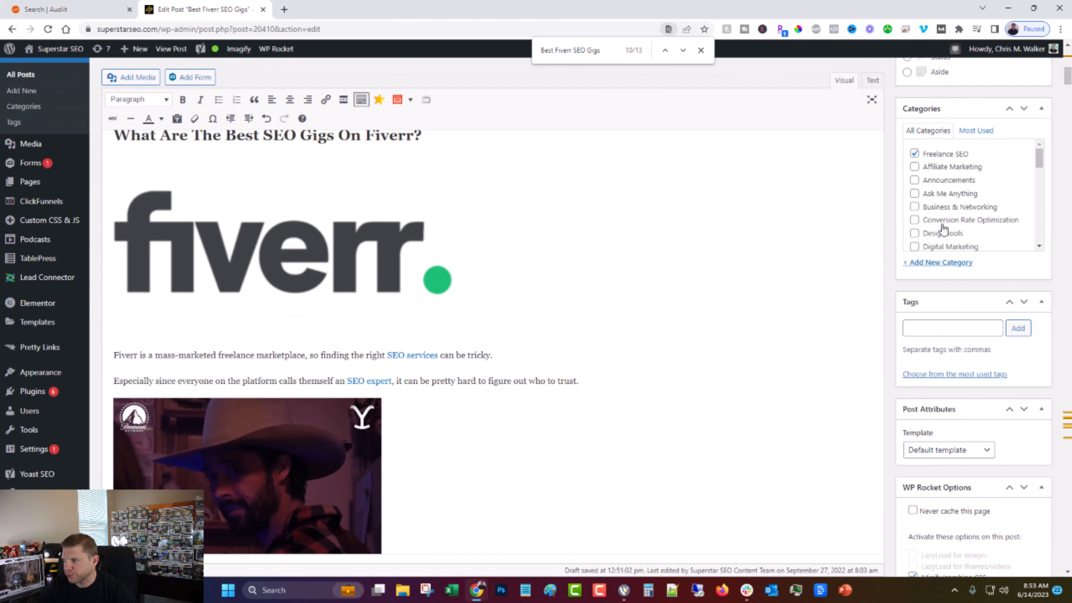
scroll(942, 230, "down", 15)
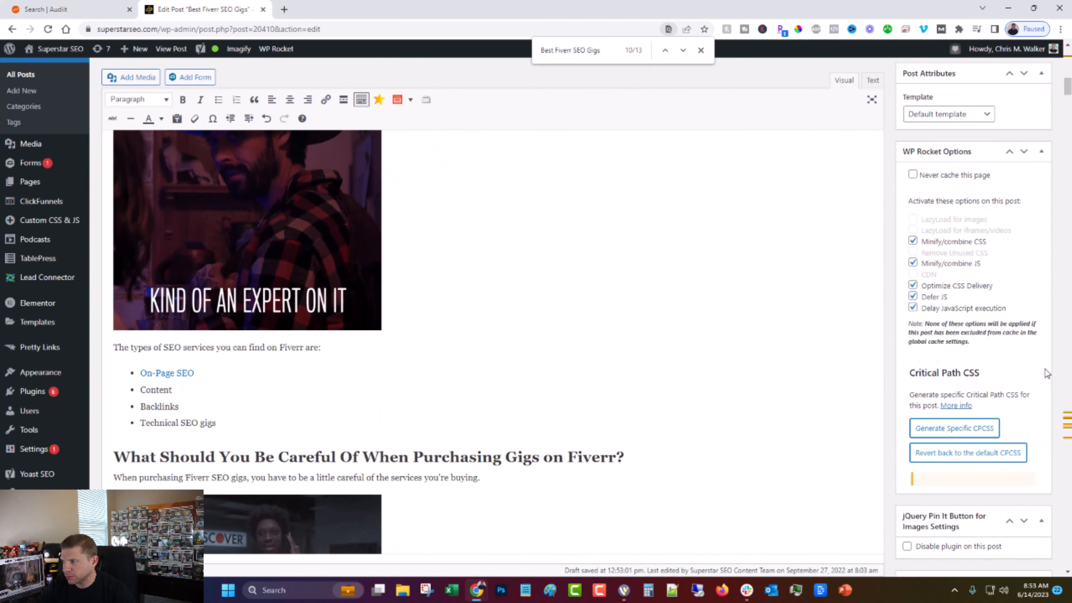
scroll(1045, 369, "down", 10)
left_click(941, 455)
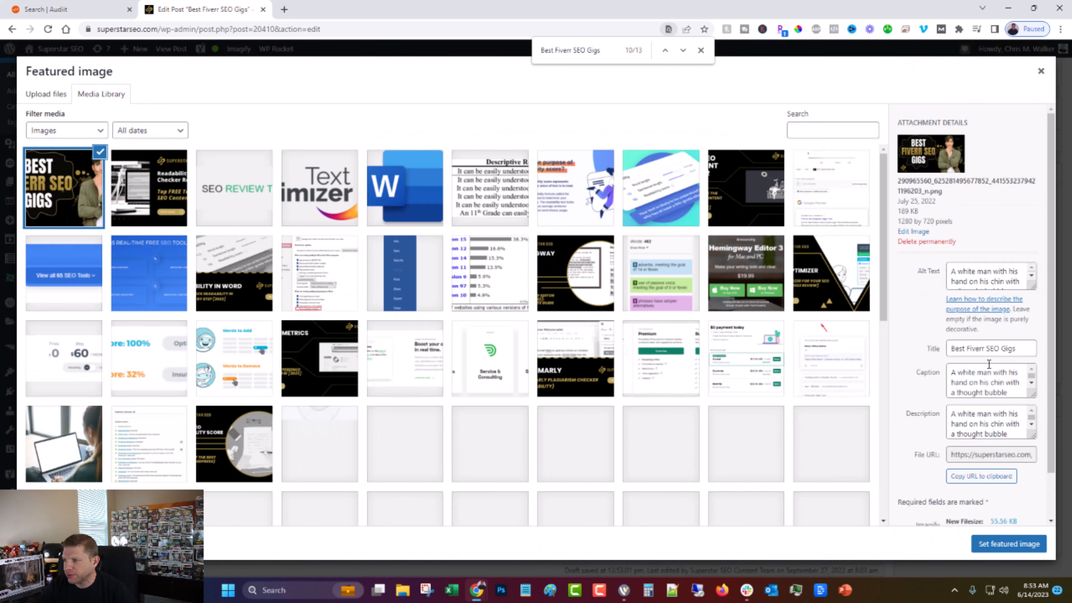
triple_click(982, 277)
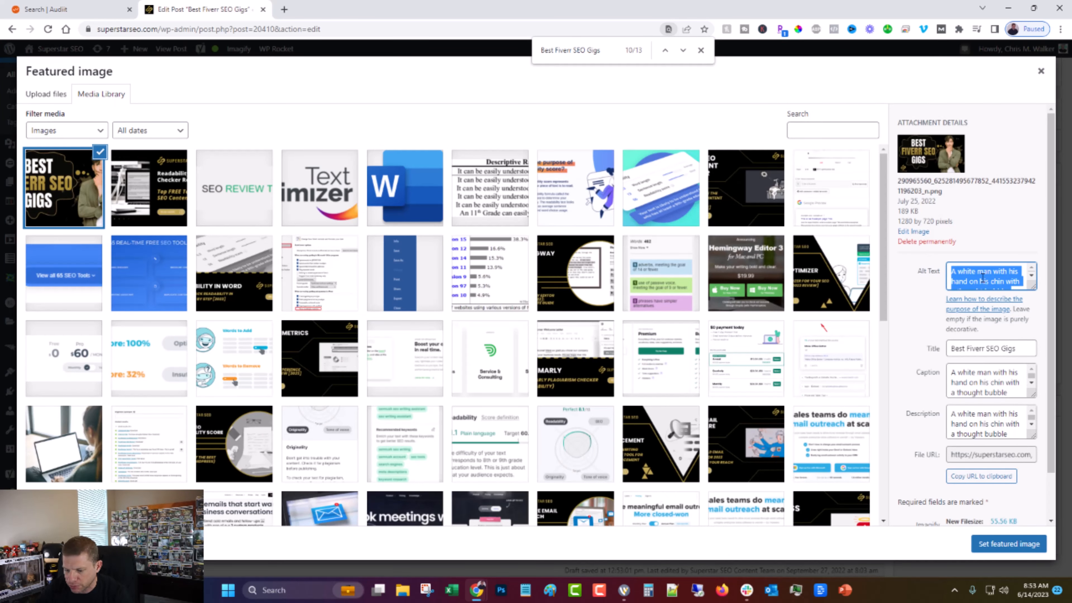
type("Best ")
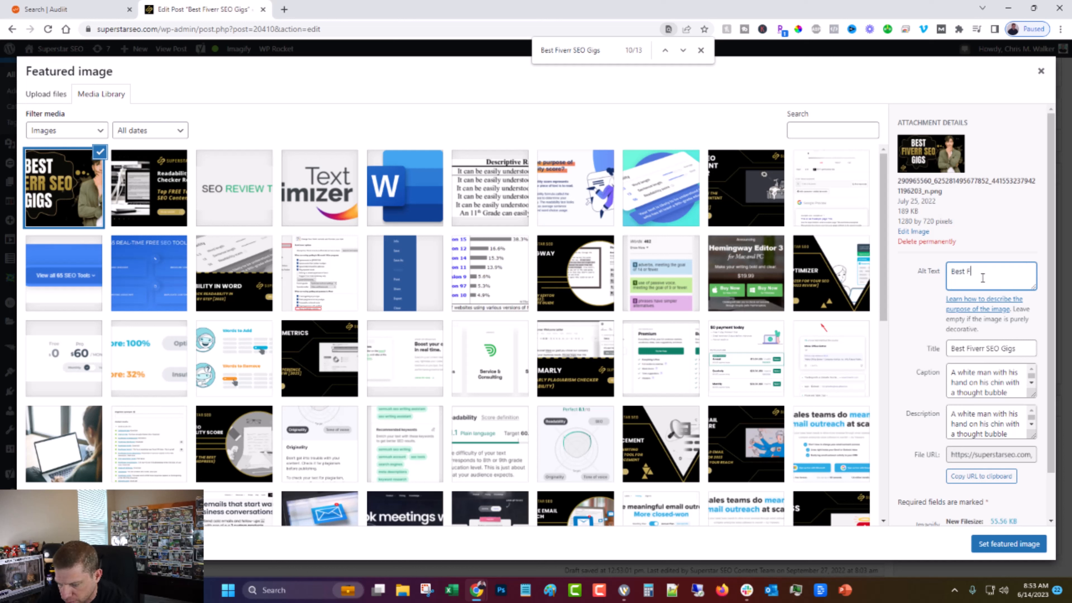
type("Fiverr SEO ")
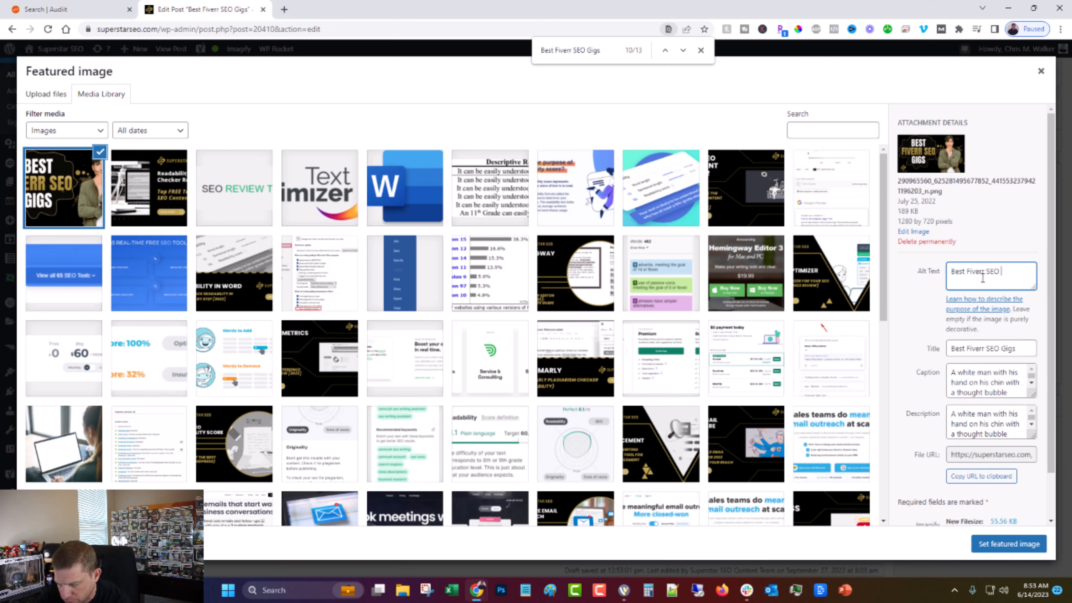
type("Gigs")
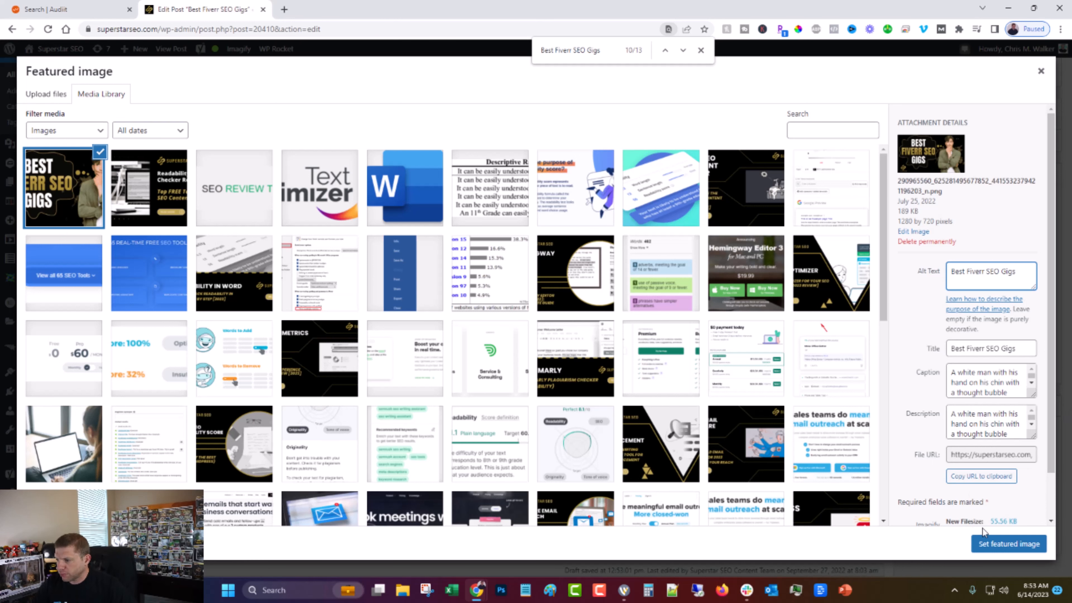
left_click(996, 542)
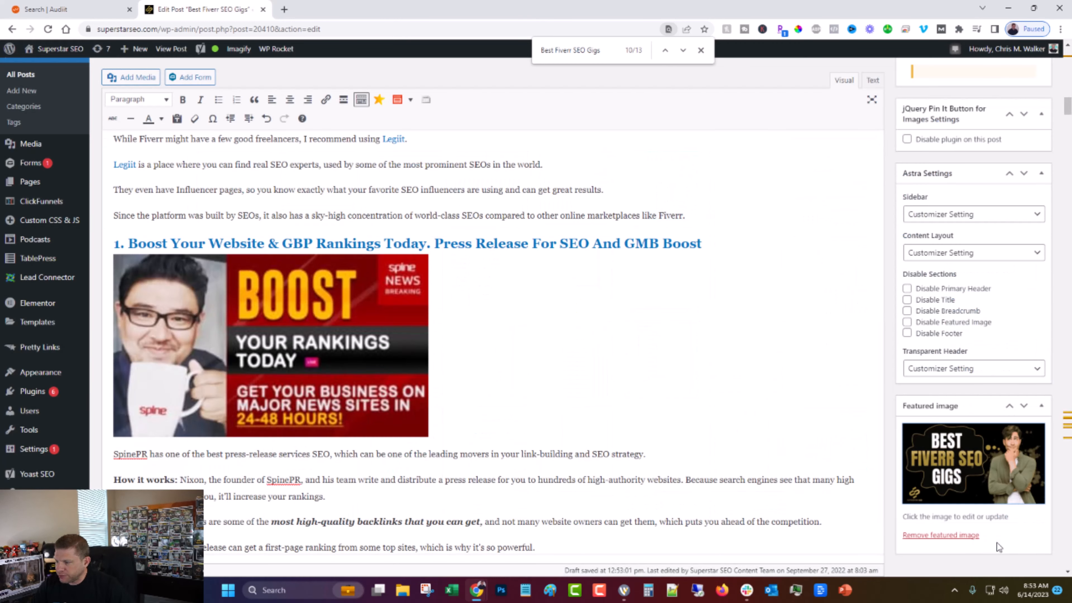
- Update the published post to save the edited headings, text and image alt tags
scroll(905, 164, "up", 15)
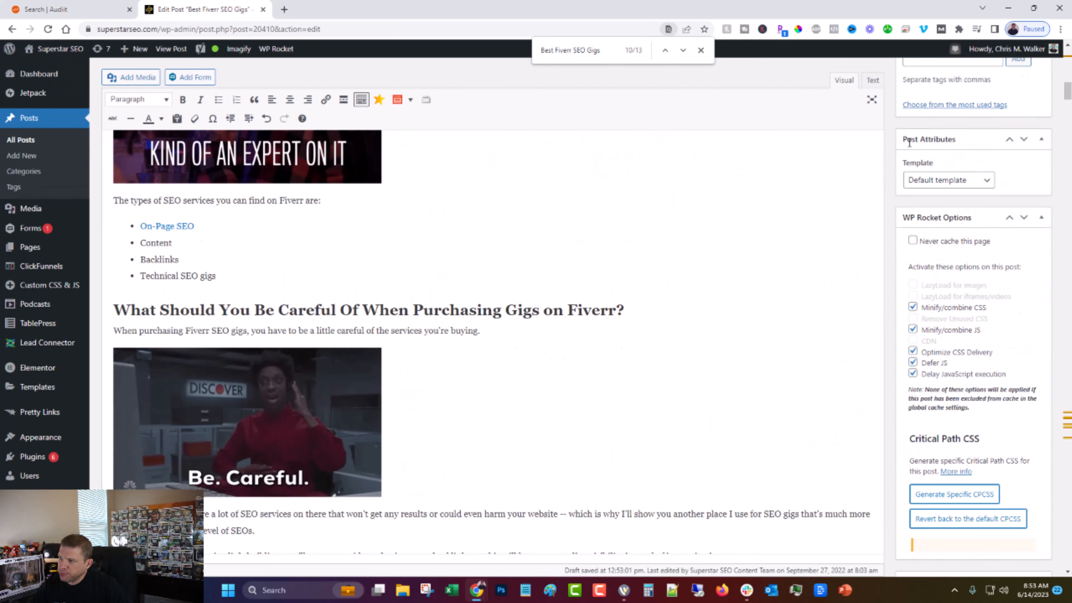
scroll(906, 164, "up", 5)
left_click(1027, 336)
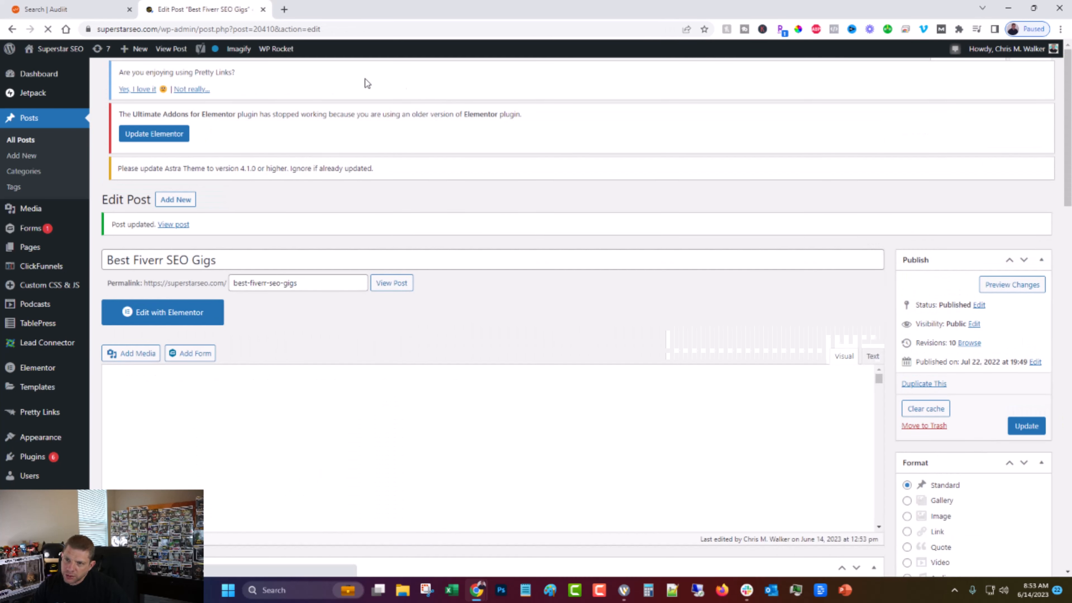
mouse_move(277, 55)
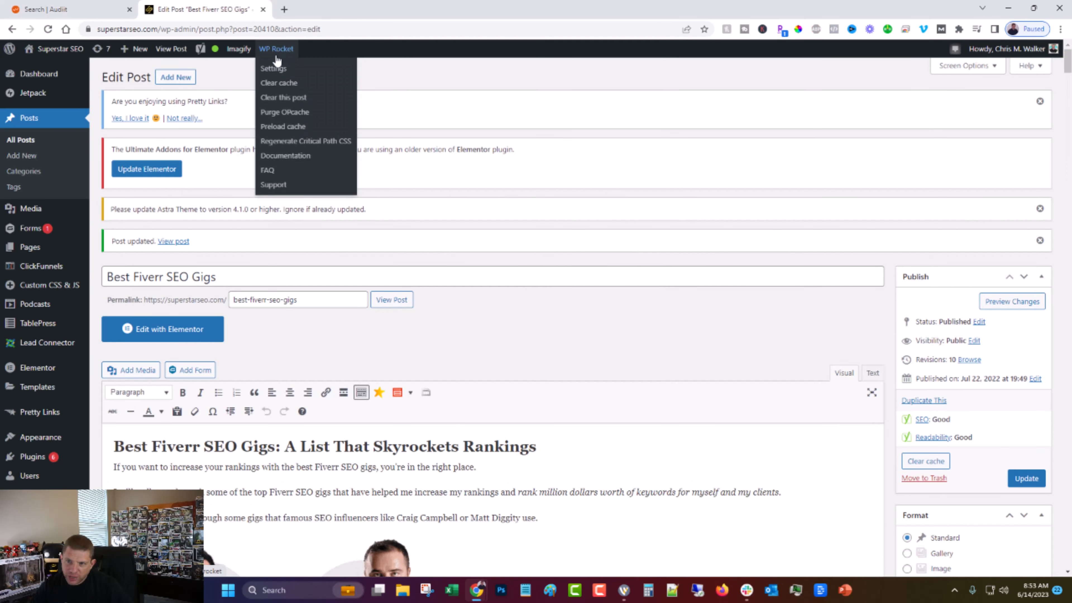
- Clear the WP Rocket cache, switch to Audiit and re-test the Best Fiverr SEO Gigs URL
left_click(294, 91)
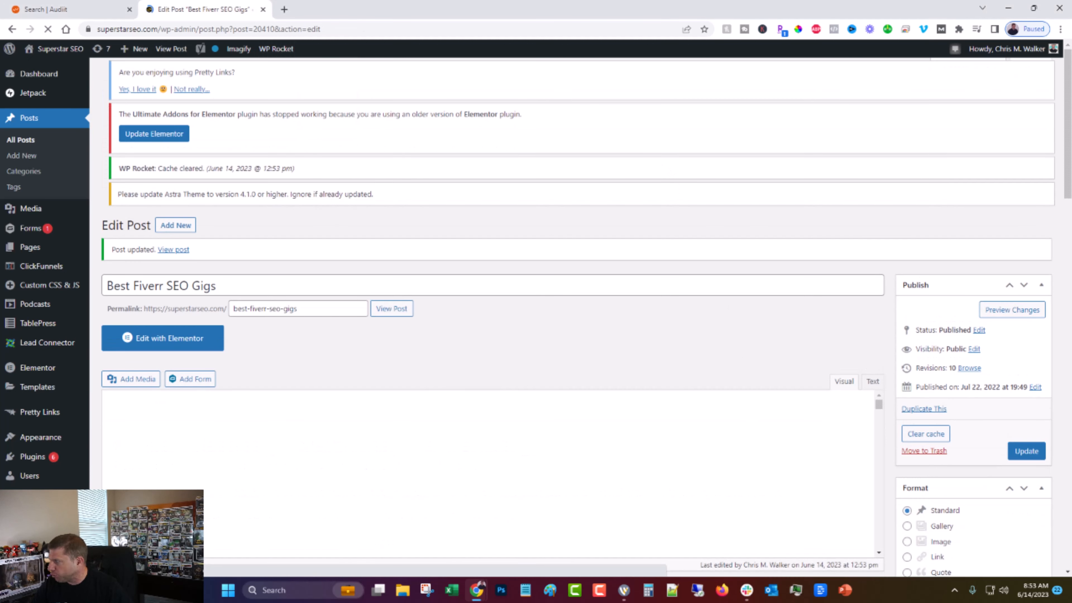
left_click(50, 8)
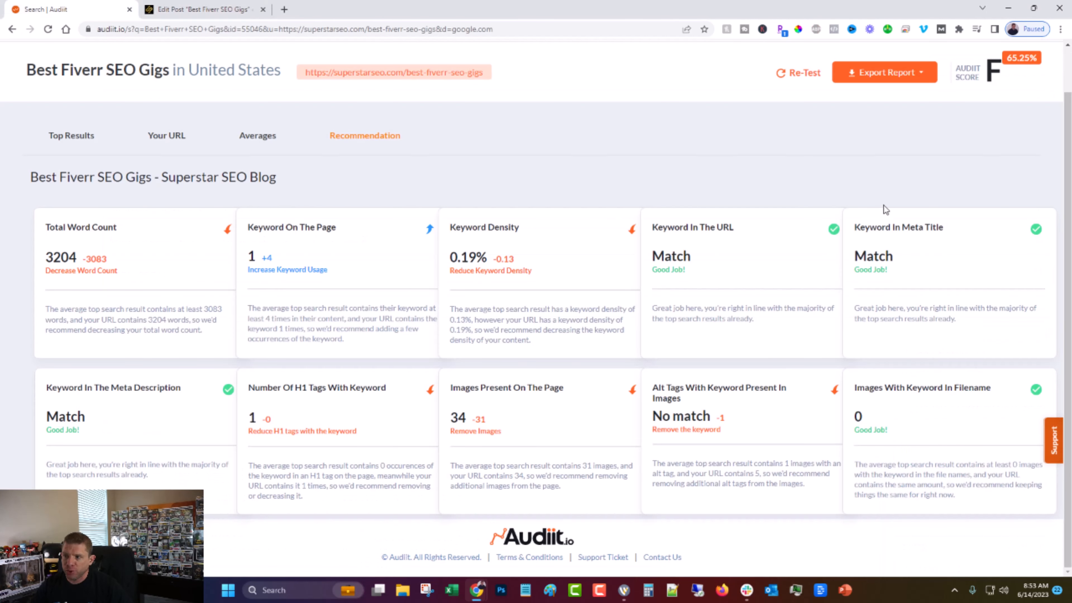
left_click(794, 77)
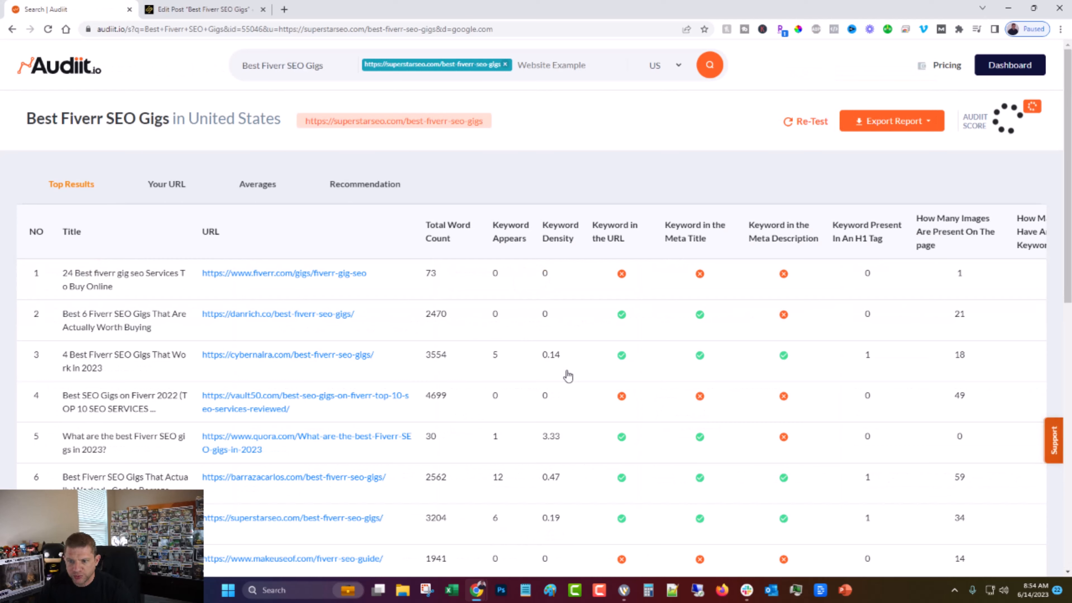
- Remove the fiverr.com and quora.com results from the top results in the search list
left_click(36, 277)
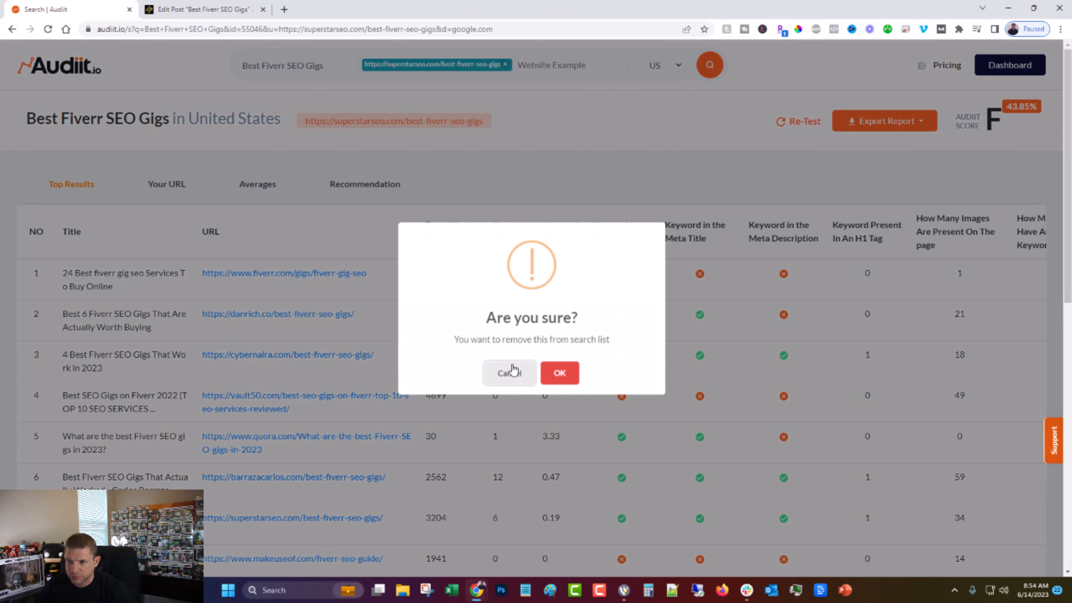
left_click(559, 372)
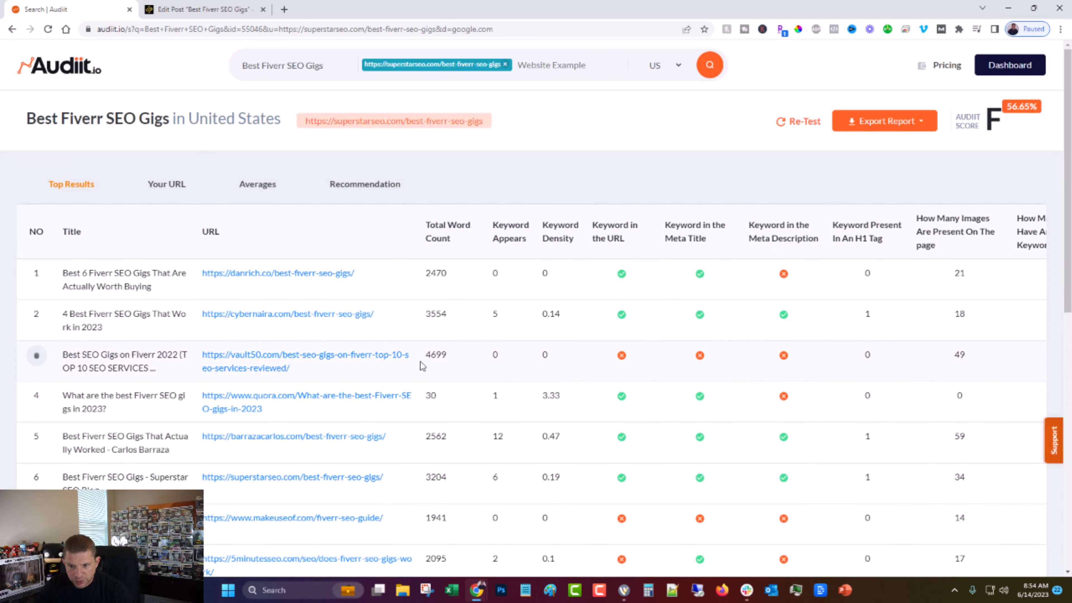
left_click(37, 396)
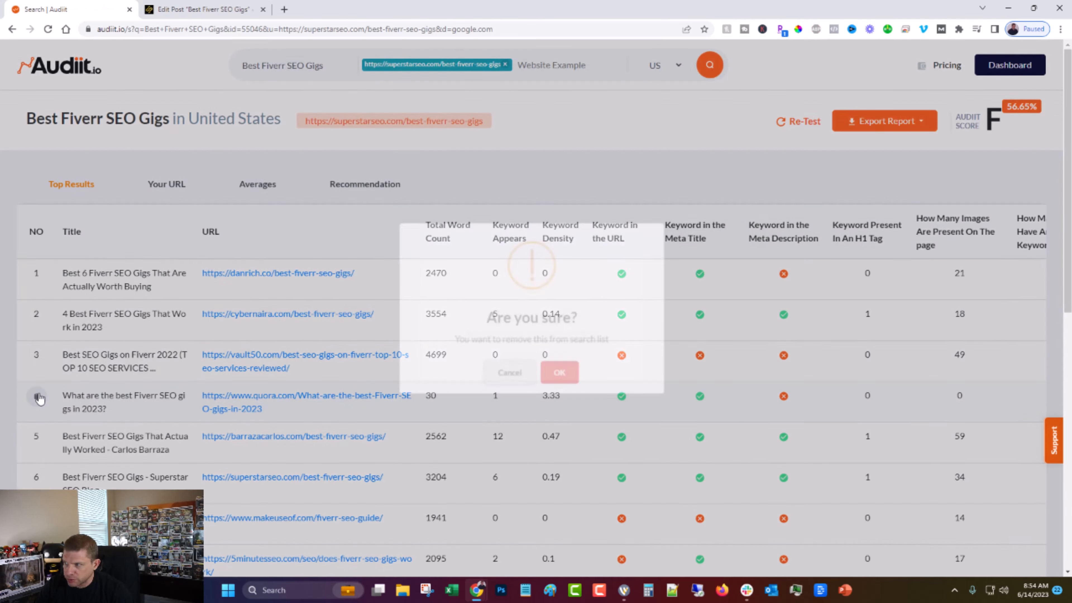
left_click(560, 374)
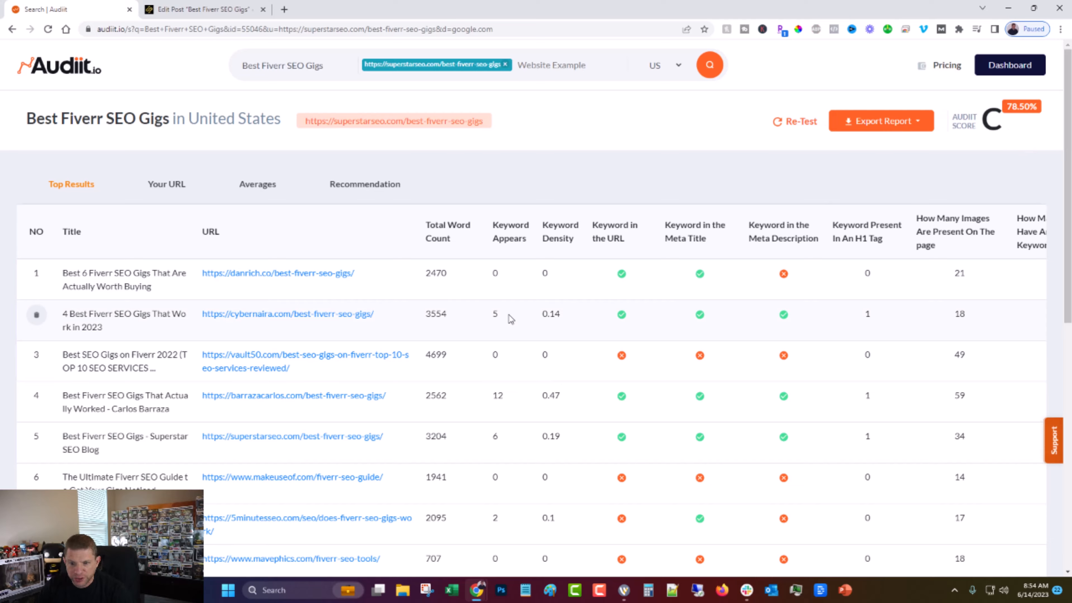
- Review the remaining top results, and check the post's own keyword, image and alt tag figures
scroll(510, 318, "down", 2)
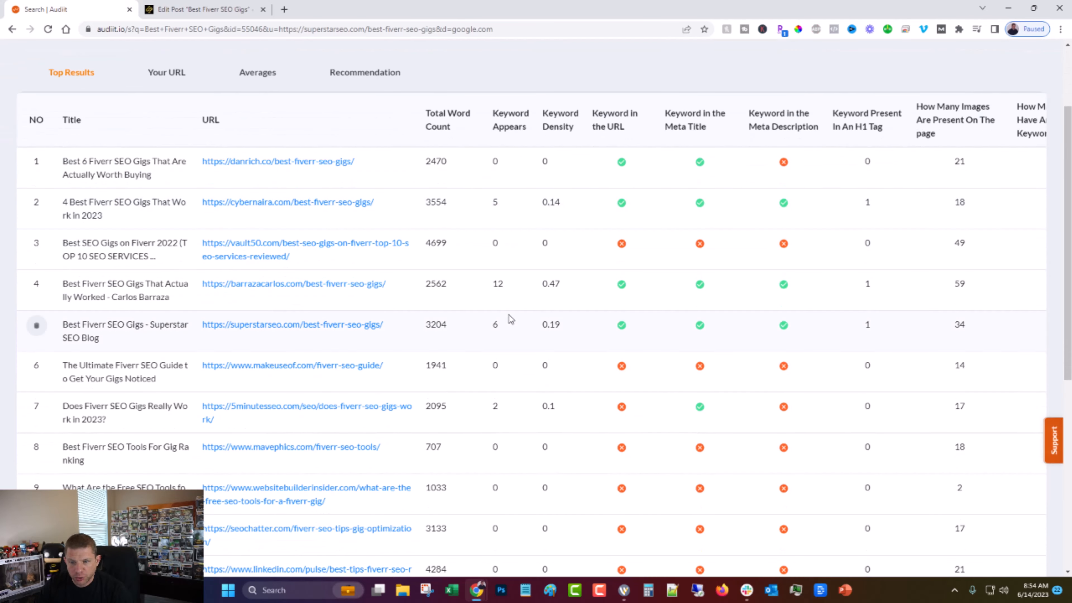
scroll(510, 320, "down", 8)
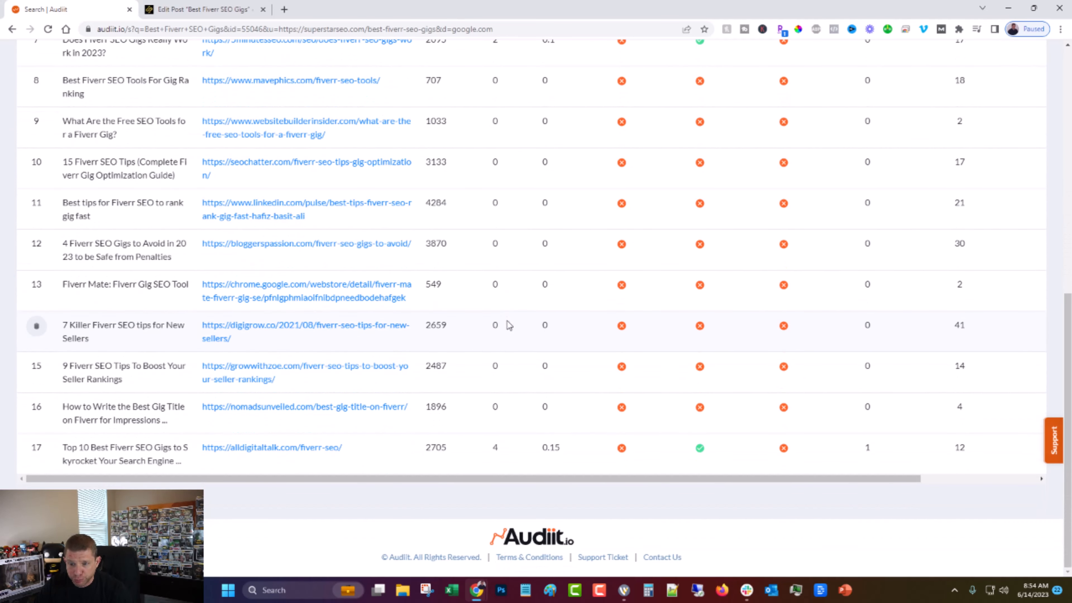
scroll(510, 329, "up", 8)
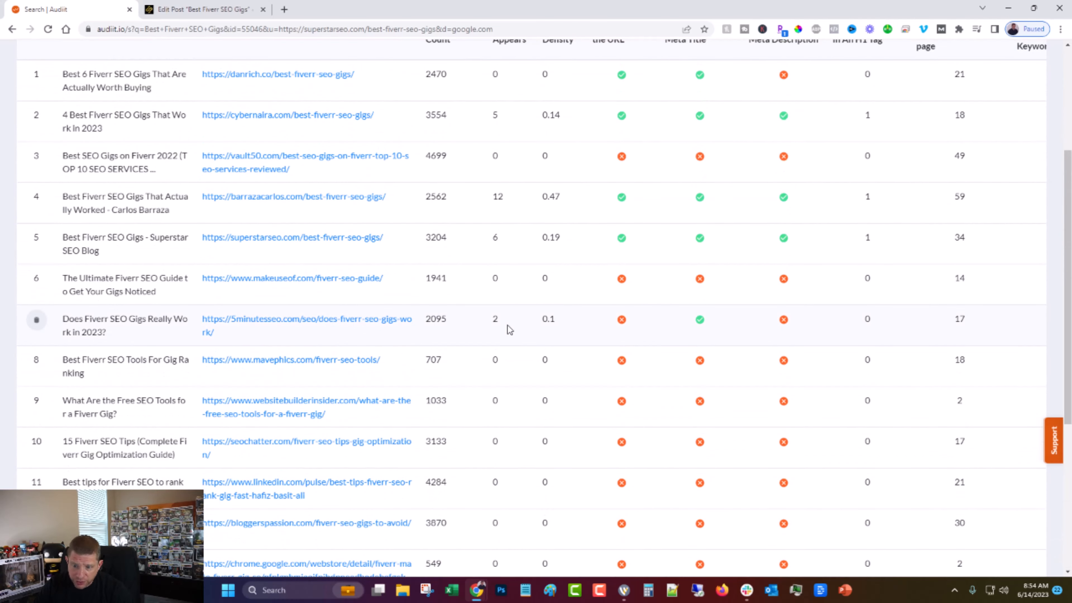
left_click(175, 165)
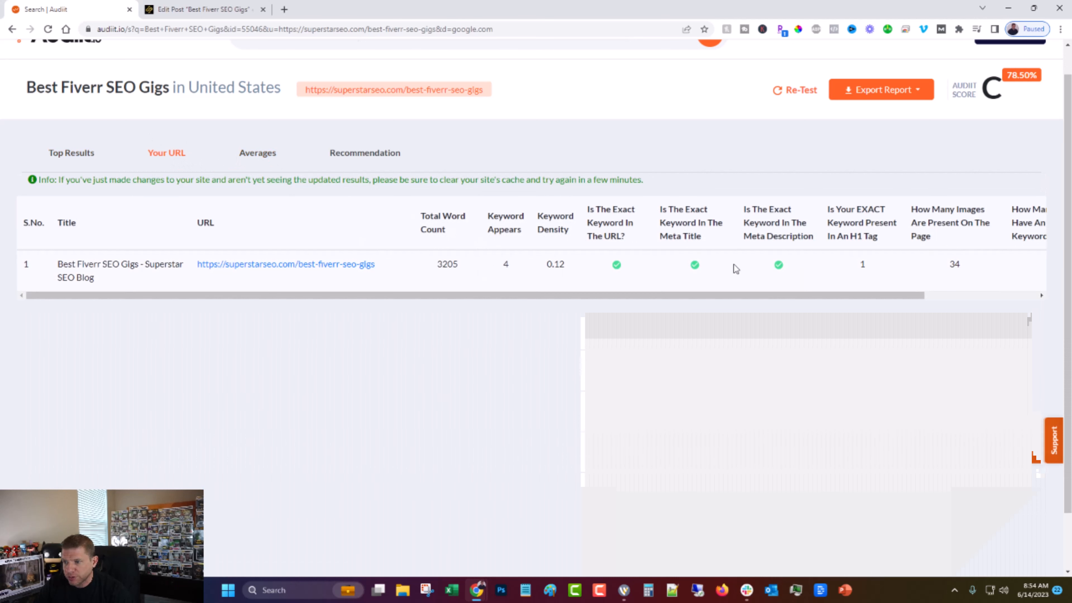
left_click_drag(661, 296, 830, 314)
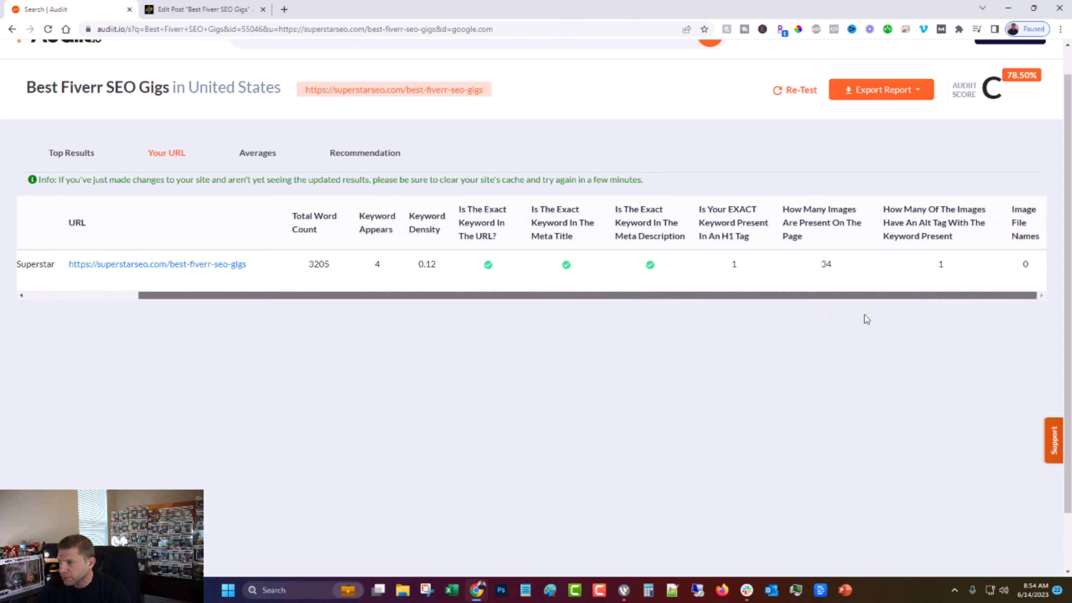
- Read the recommendations on keyword usage, keyword density, H1 tags, images and alt tags
left_click(355, 162)
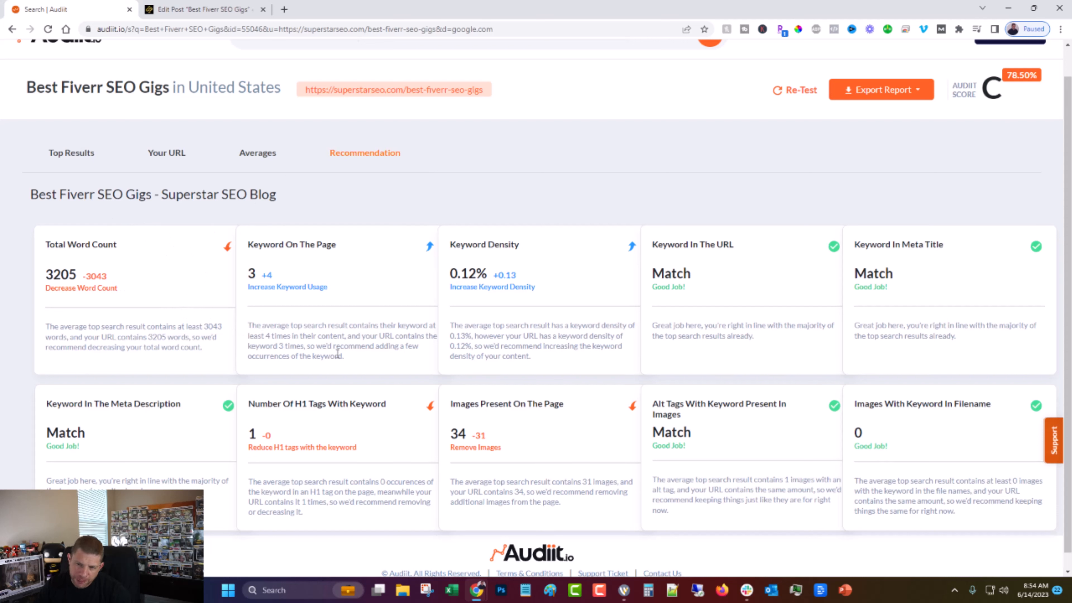
left_click_drag(381, 360, 249, 272)
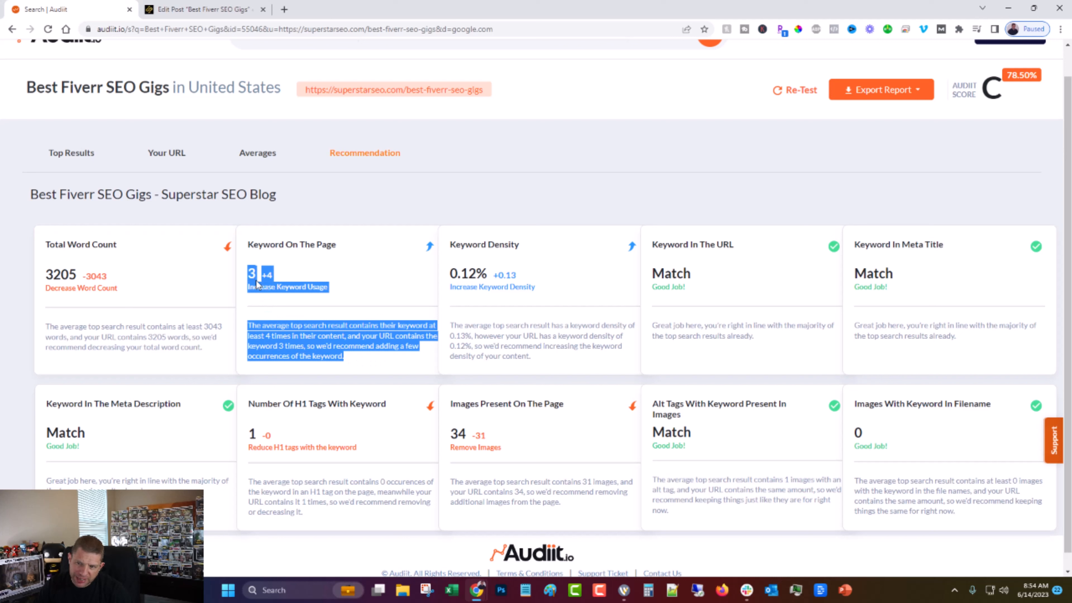
left_click(282, 328)
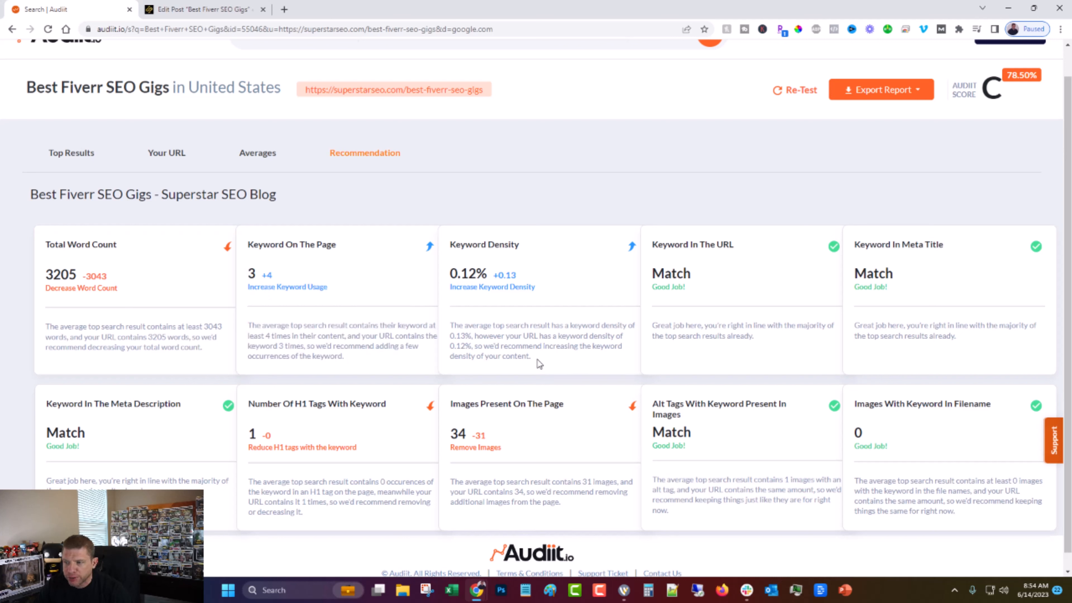
left_click_drag(466, 347, 465, 337)
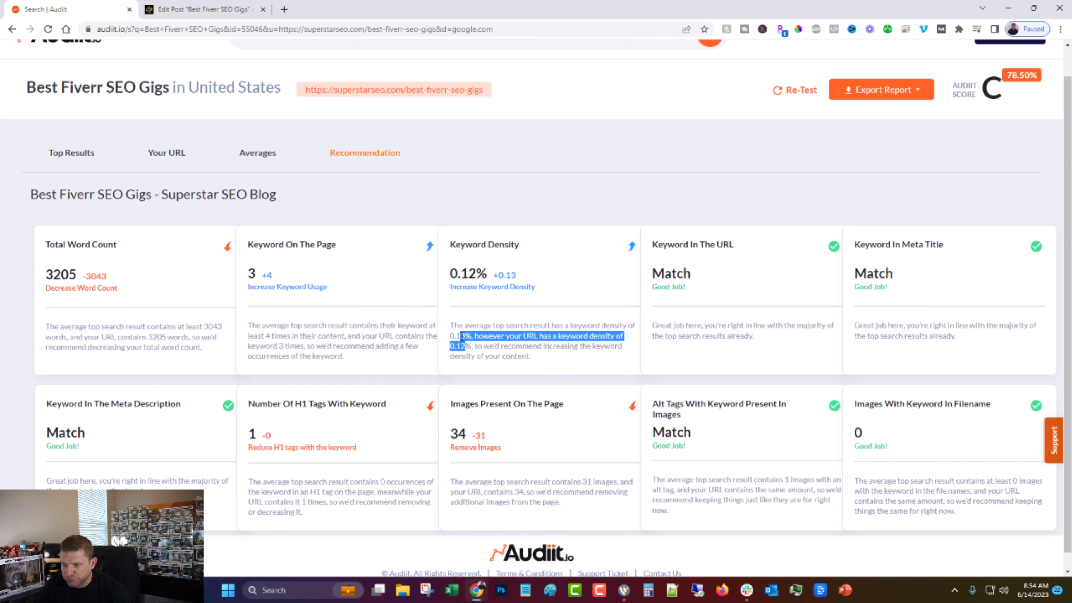
left_click(496, 339)
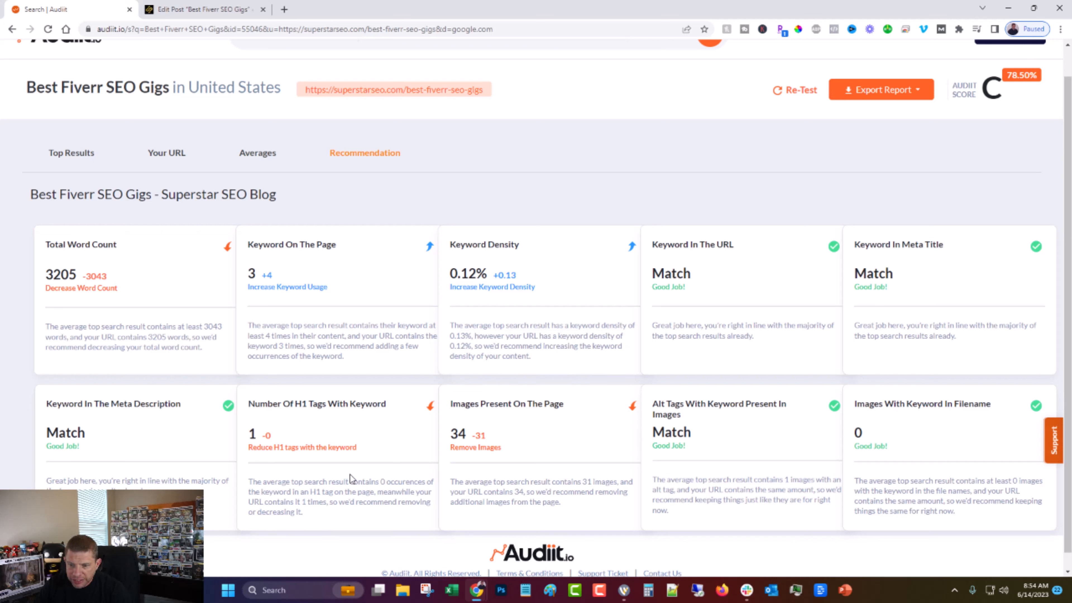
left_click_drag(312, 429, 359, 492)
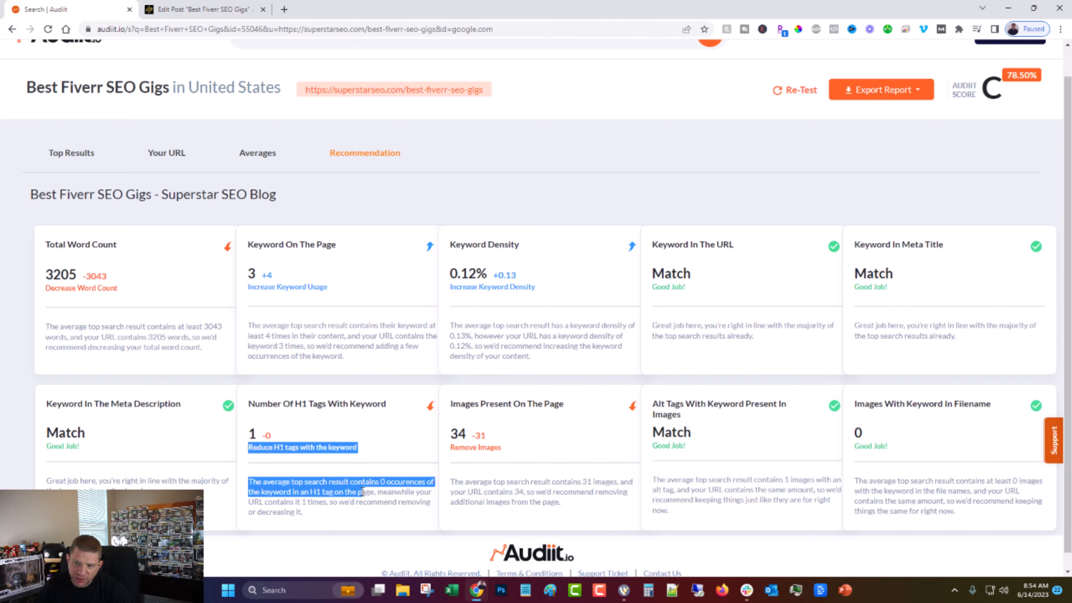
left_click(362, 490)
scroll(366, 475, "down", 1)
left_click_drag(522, 439, 528, 459)
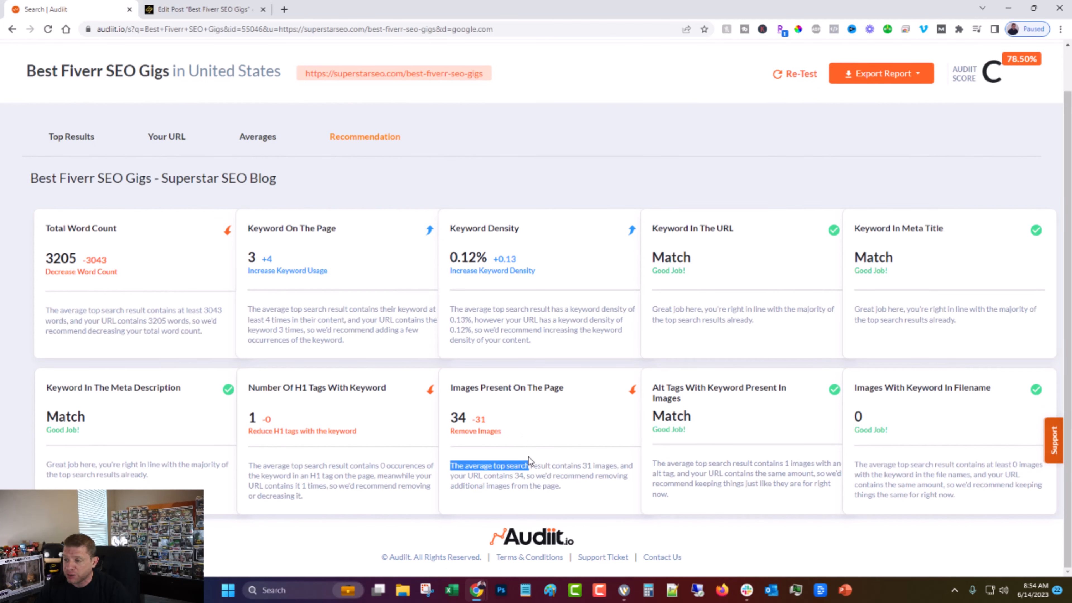
left_click(754, 431)
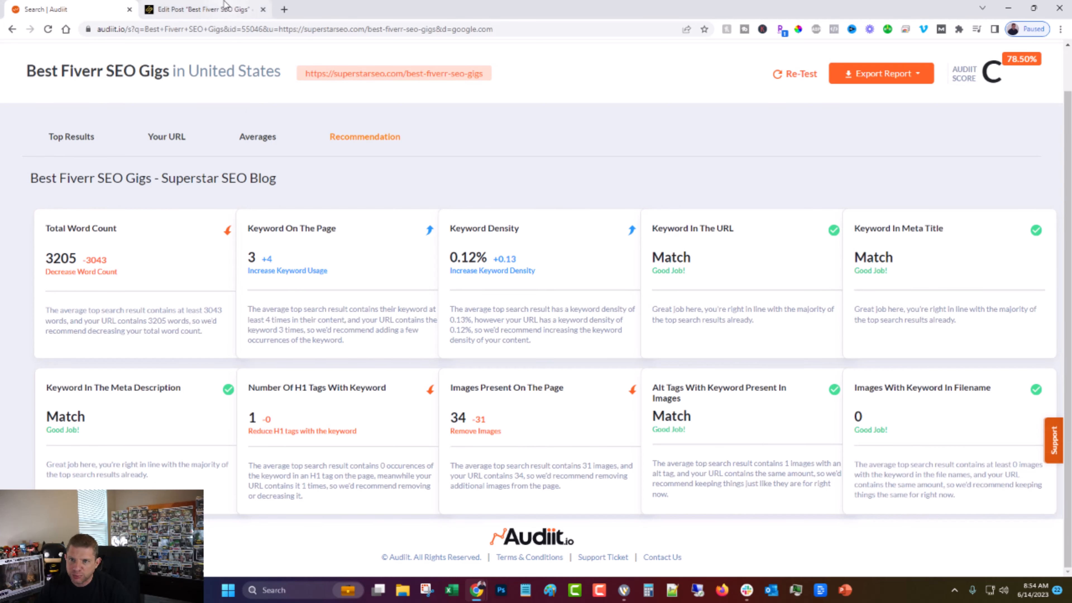
- Switch to the WordPress post editor, show the content as HTML code and search the page for "best fiverr seo gigs"
left_click(203, 9)
scroll(815, 365, "down", 3)
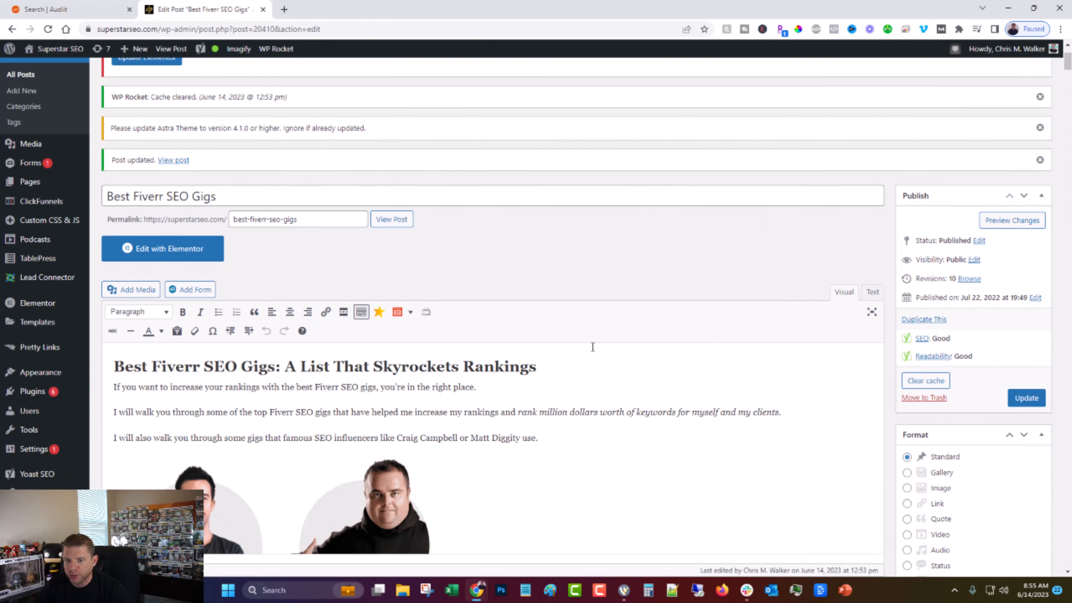
left_click(874, 292)
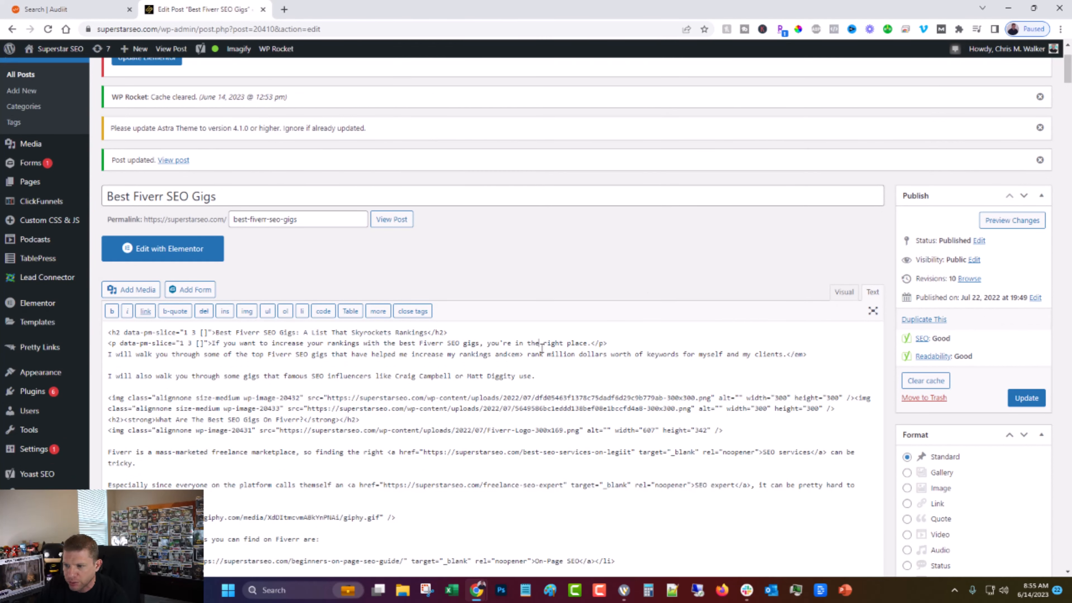
key("ctrl+f")
type("bes")
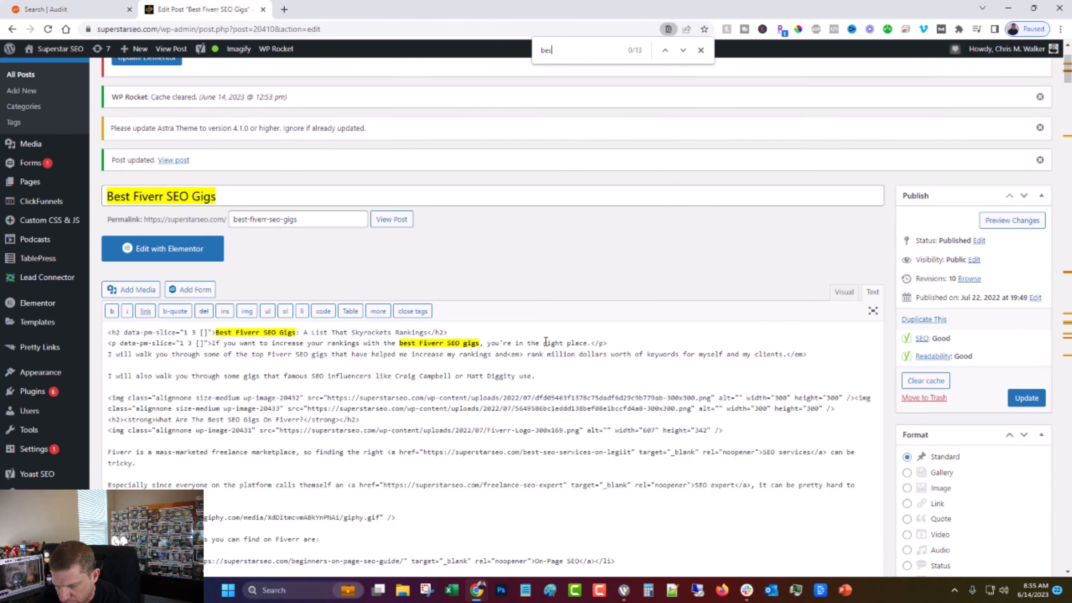
type("t fiverr s")
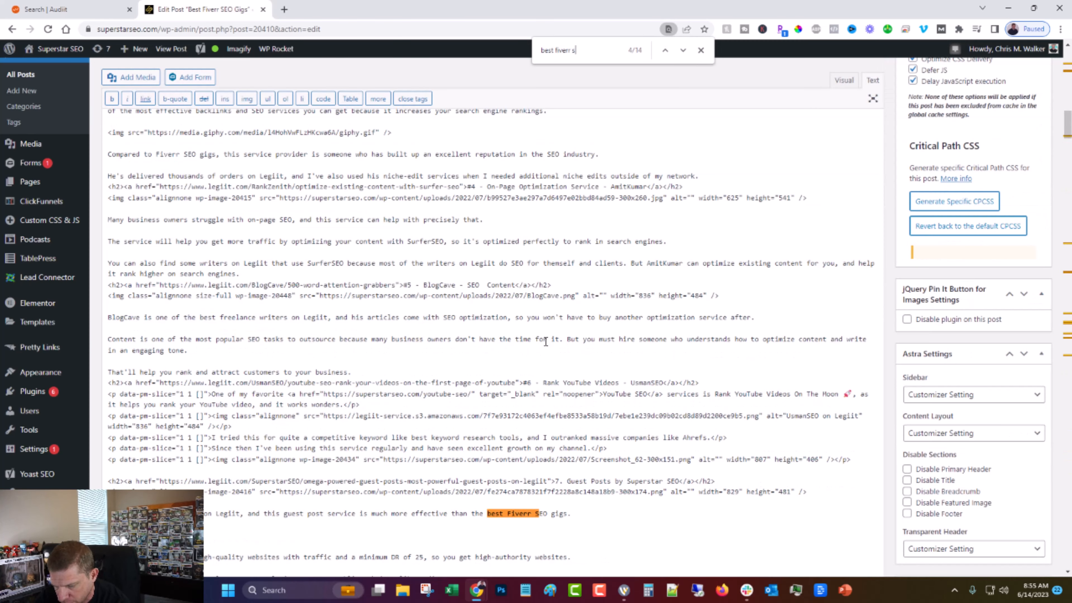
type("eo gigs")
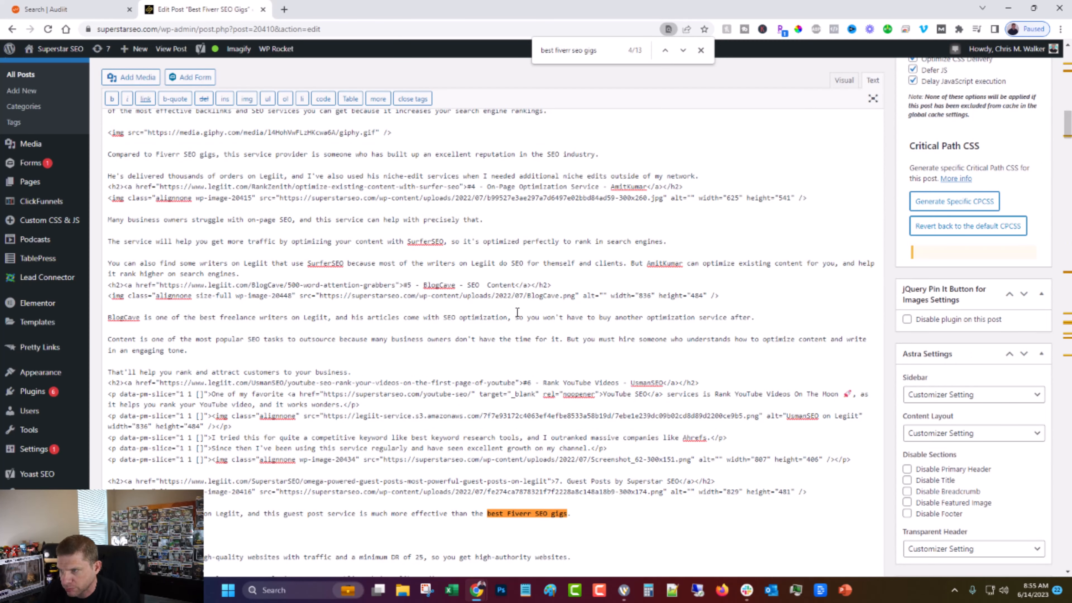
- Go through the keyword matches in the post's code, and look over the text for a place to add the keyword
left_click(665, 51)
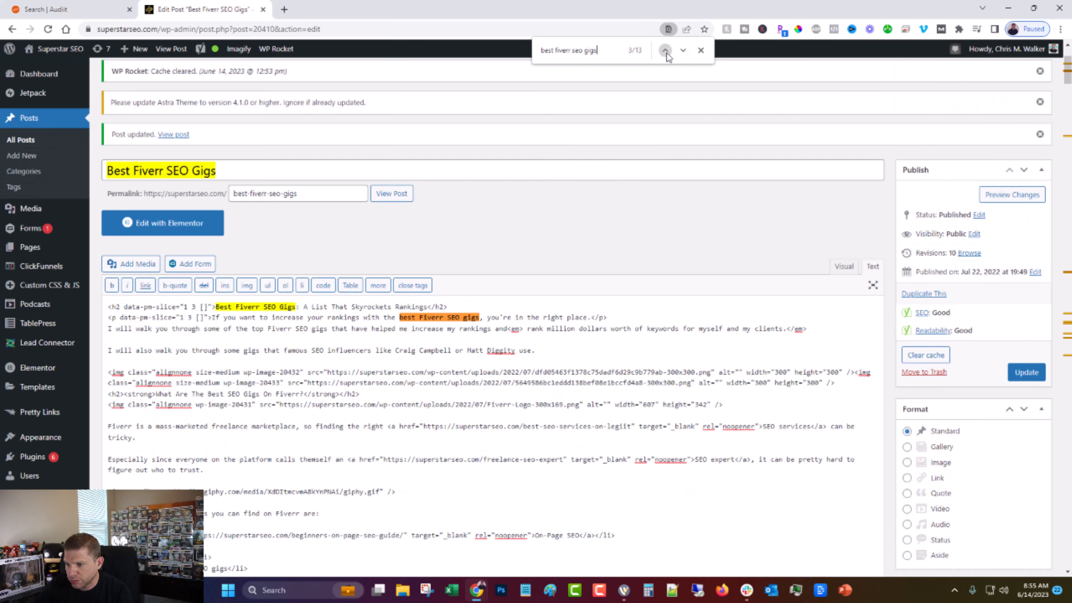
left_click(683, 51)
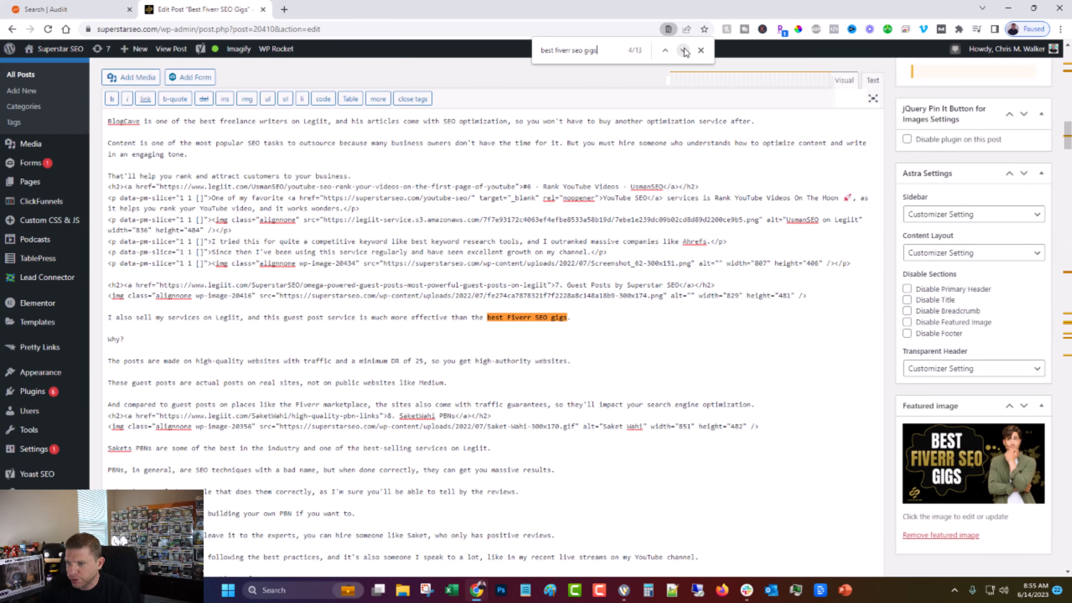
left_click(683, 51)
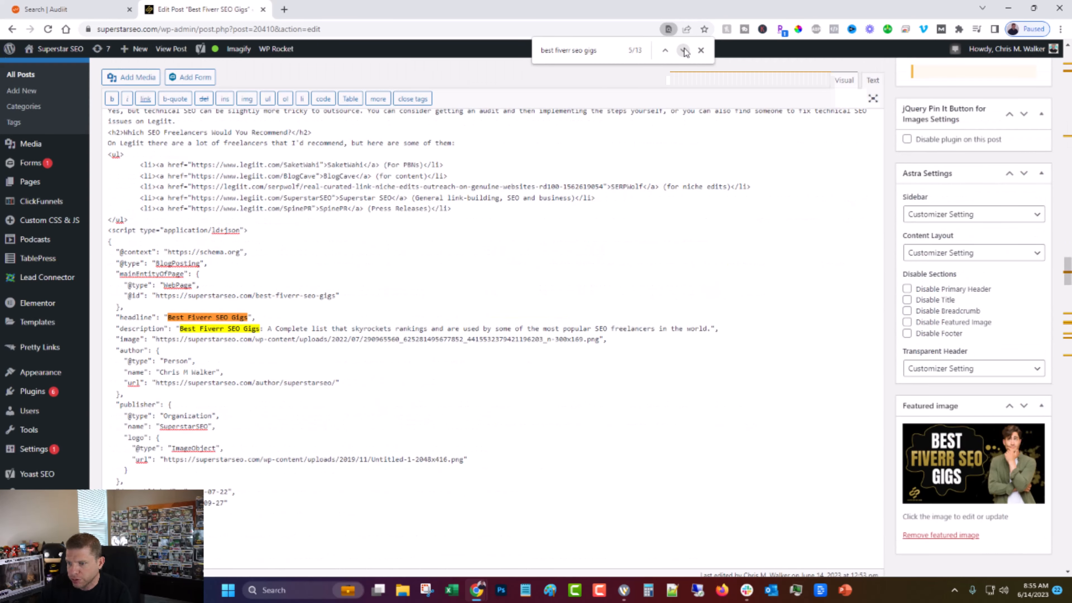
left_click(665, 51)
scroll(749, 272, "up", 15)
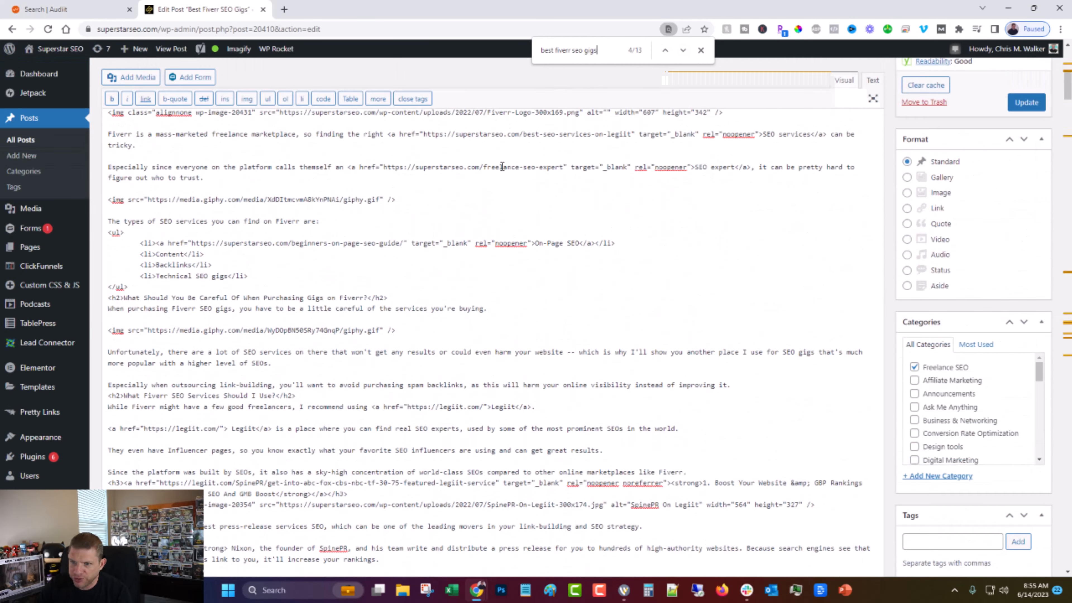
scroll(749, 272, "down", 5)
scroll(563, 277, "up", 13)
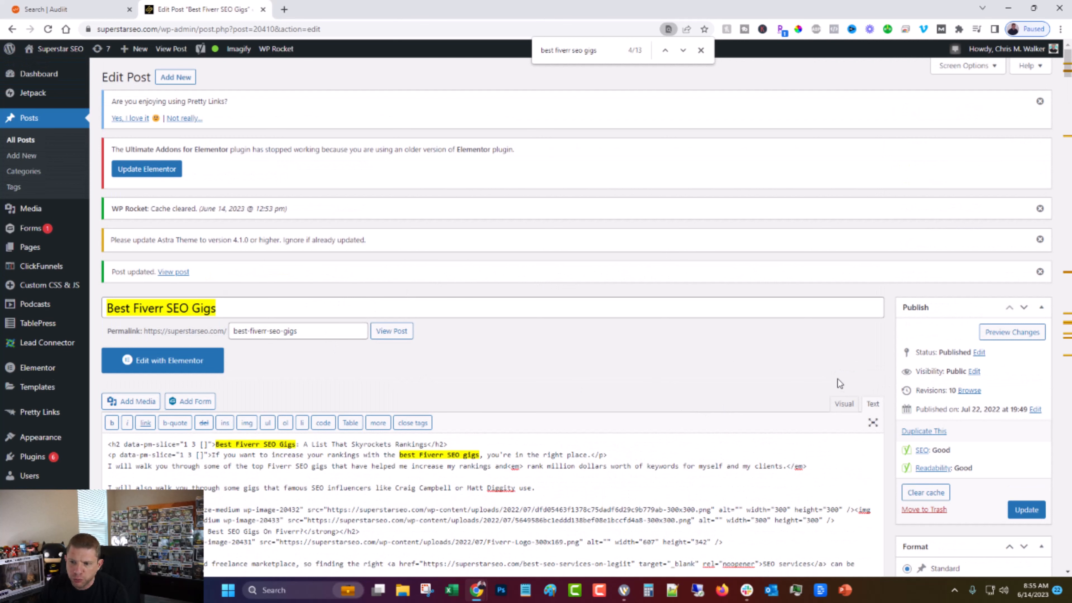
- Return to the visual editor, replace "top" with "best" before "Fiverr SEO gigs" in the second introductory paragraph, and update the post
left_click(844, 404)
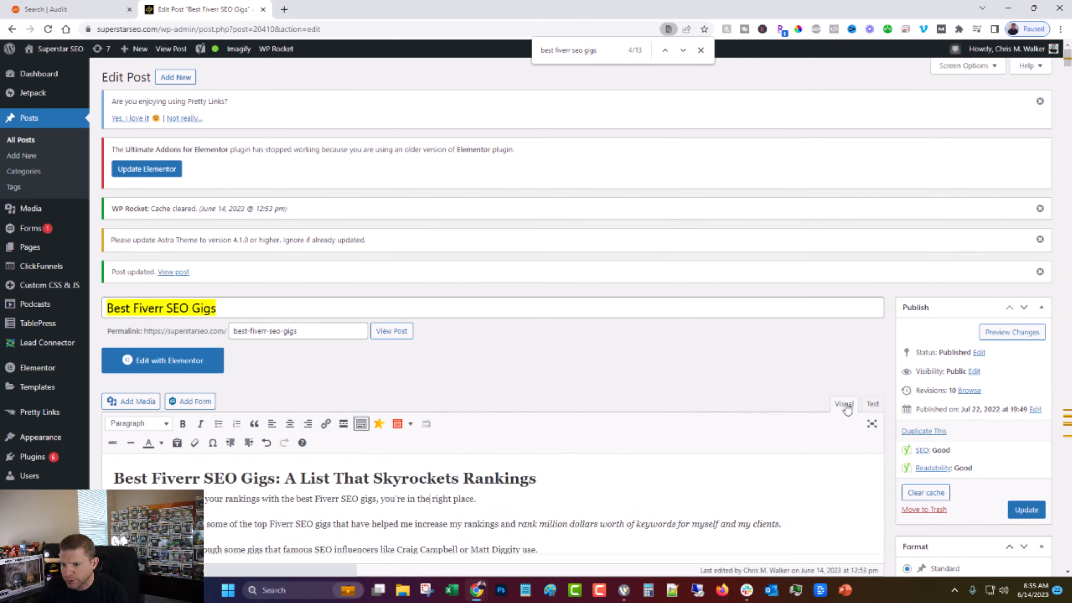
scroll(564, 360, "down", 4)
scroll(561, 350, "down", 1)
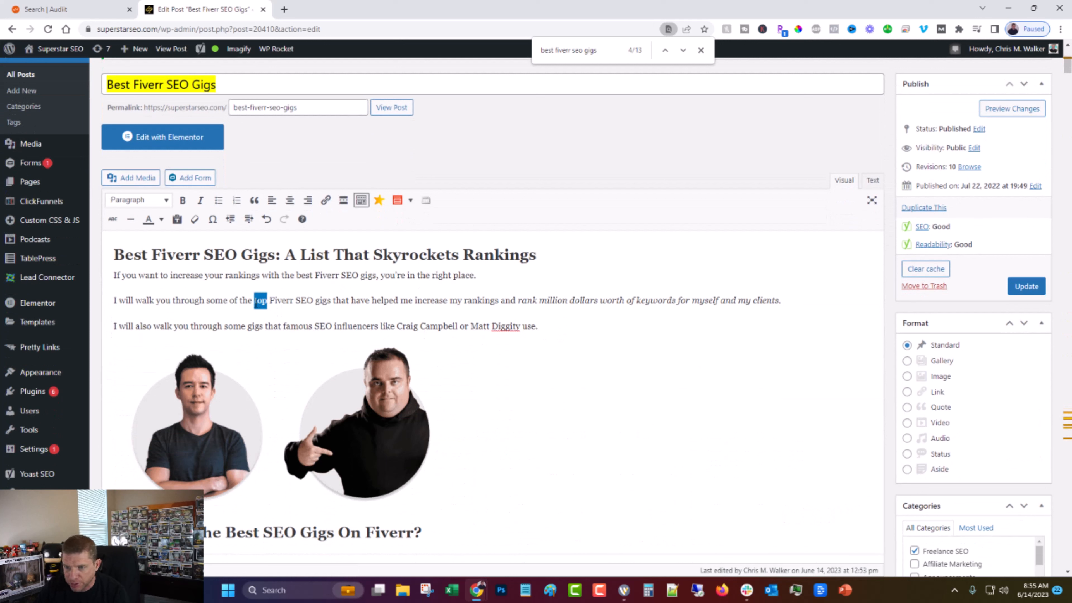
type("best")
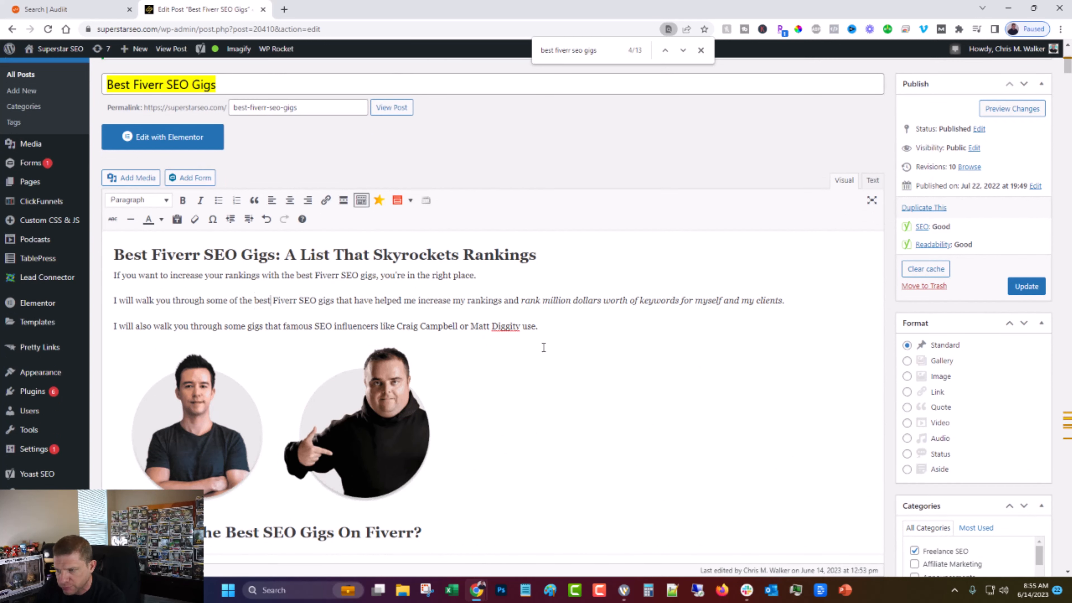
left_click(1025, 286)
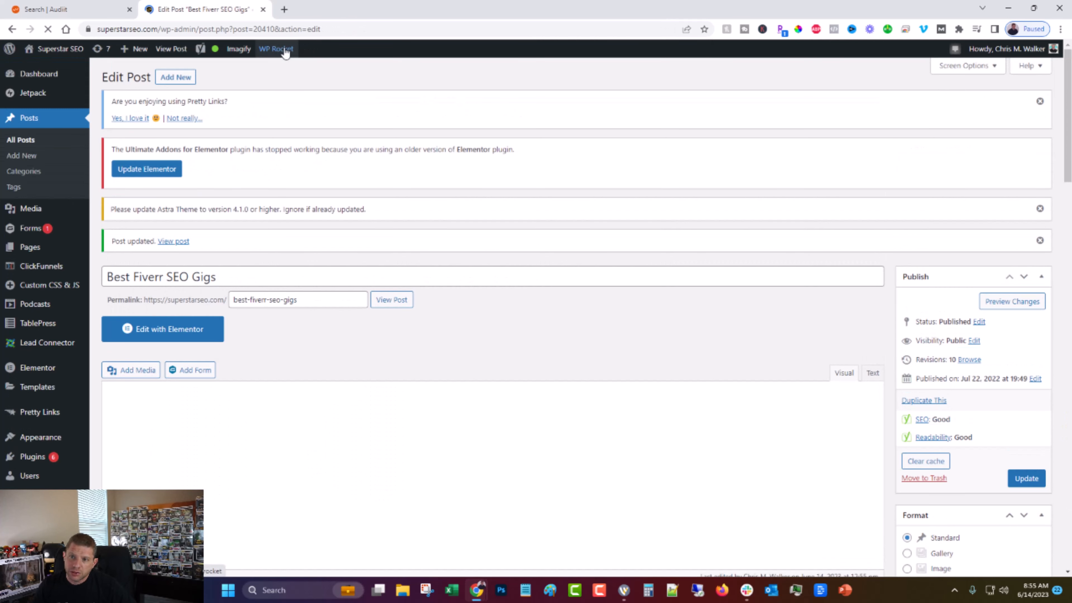
- Clear the site's WP Rocket cache
mouse_move(285, 50)
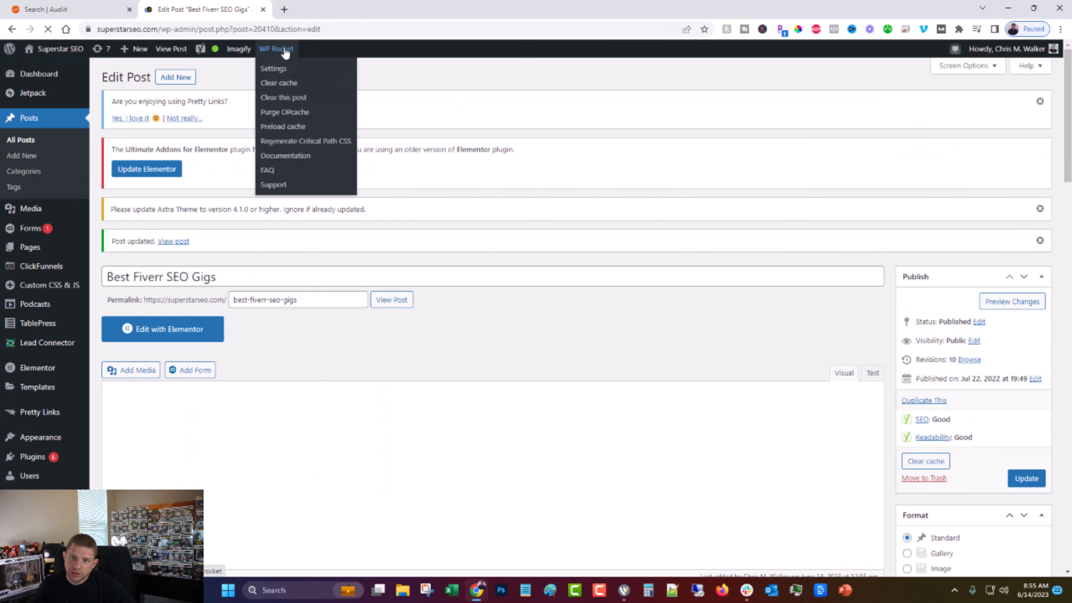